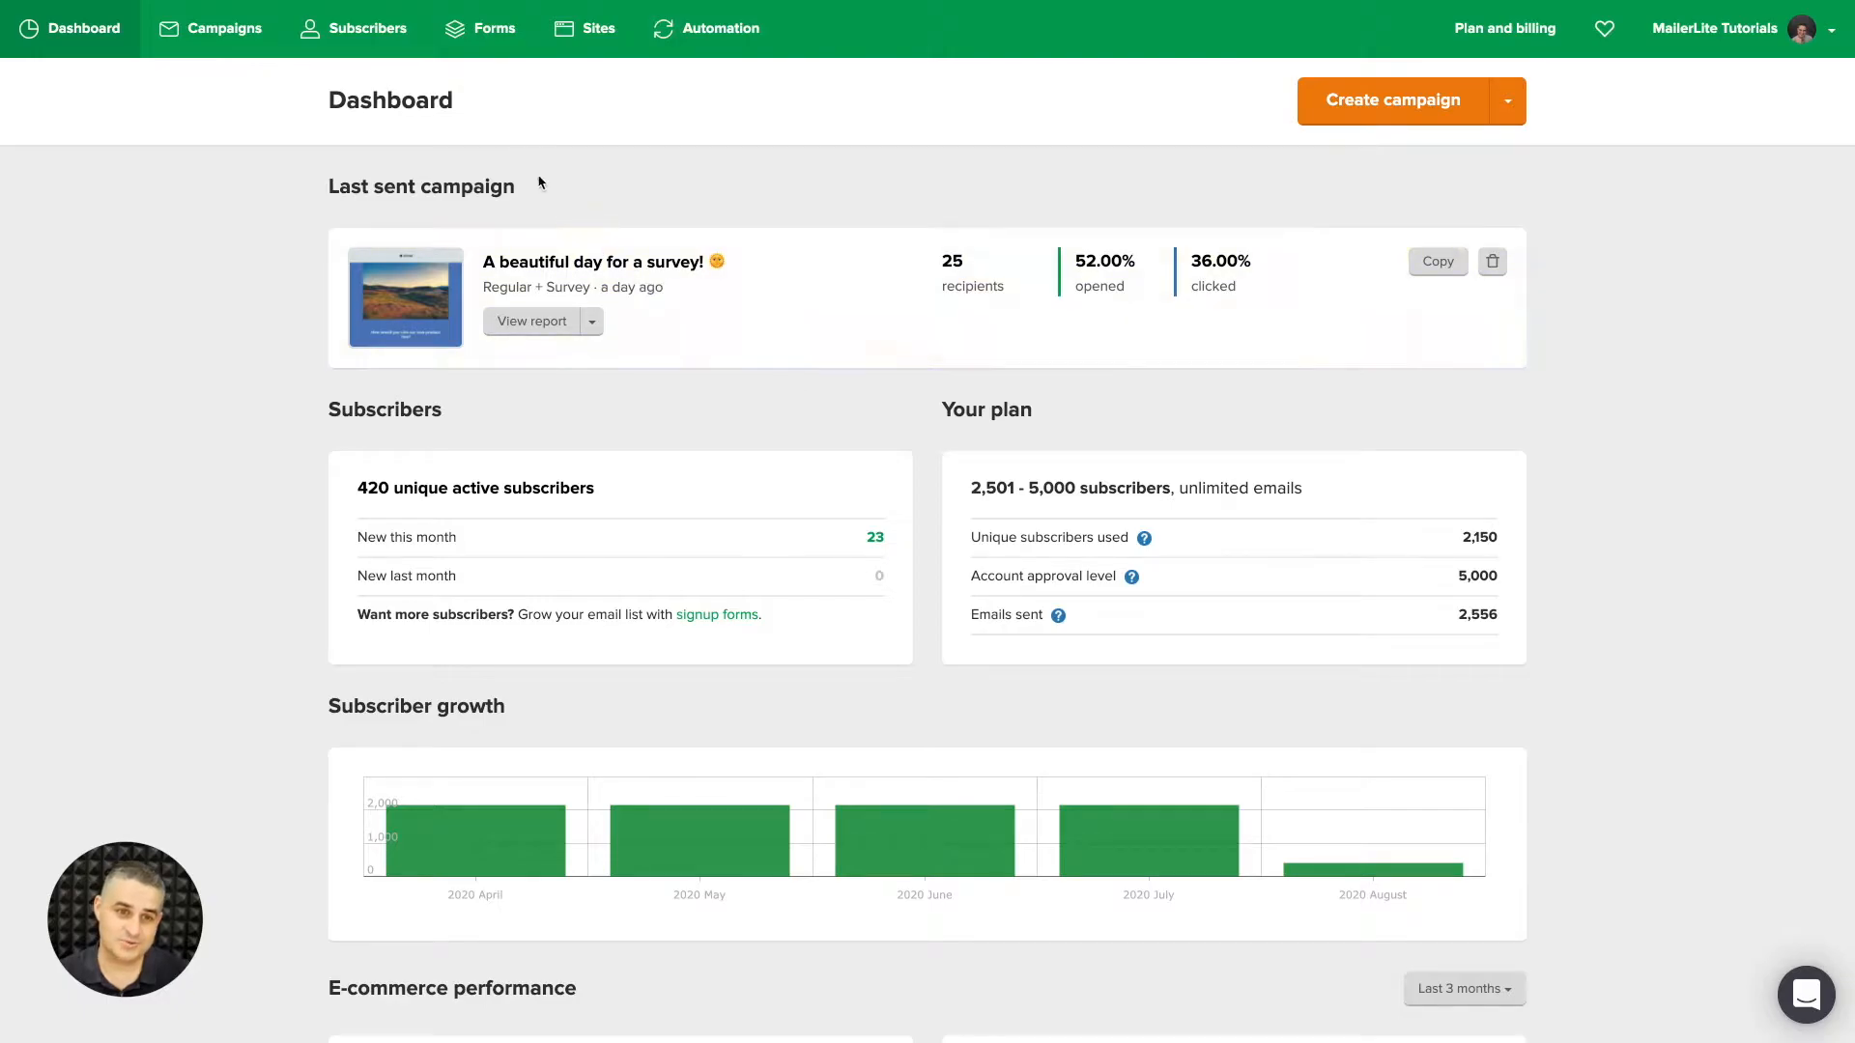
Filter the subscriber list by signup date in the last 5 days.
click(360, 32)
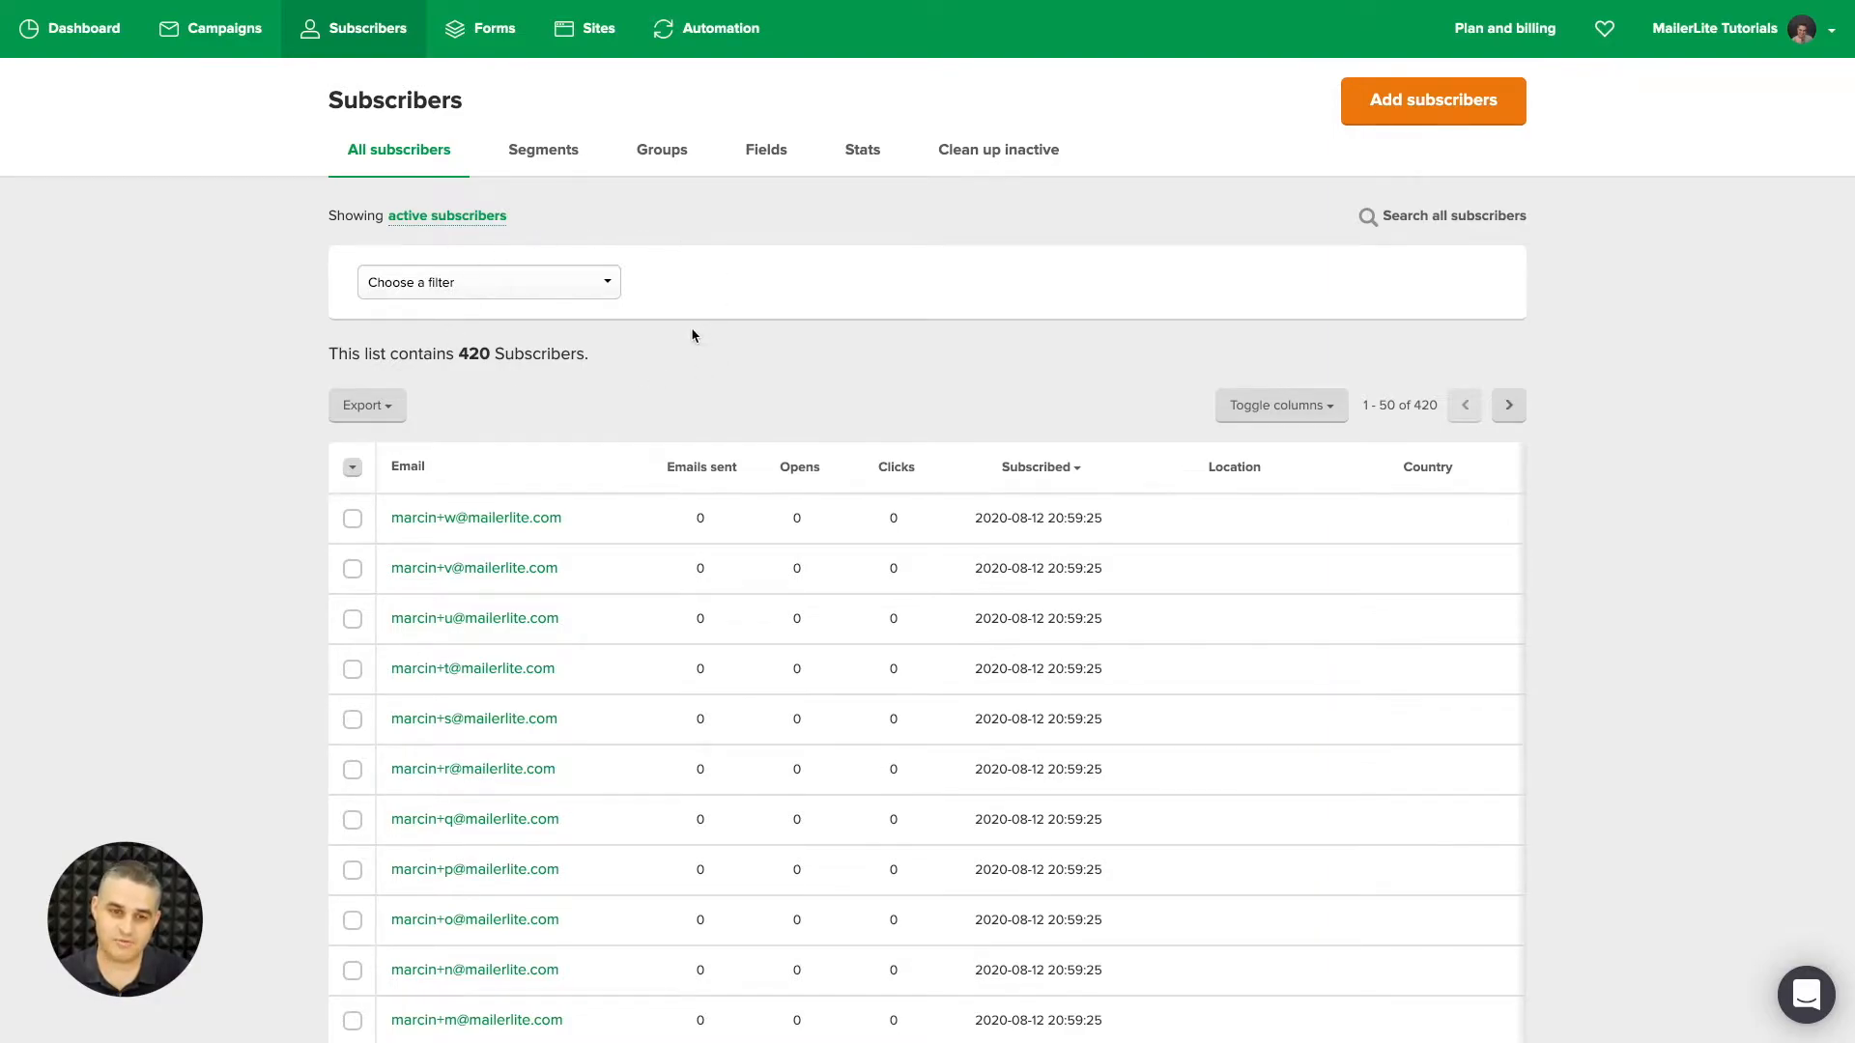
click(547, 290)
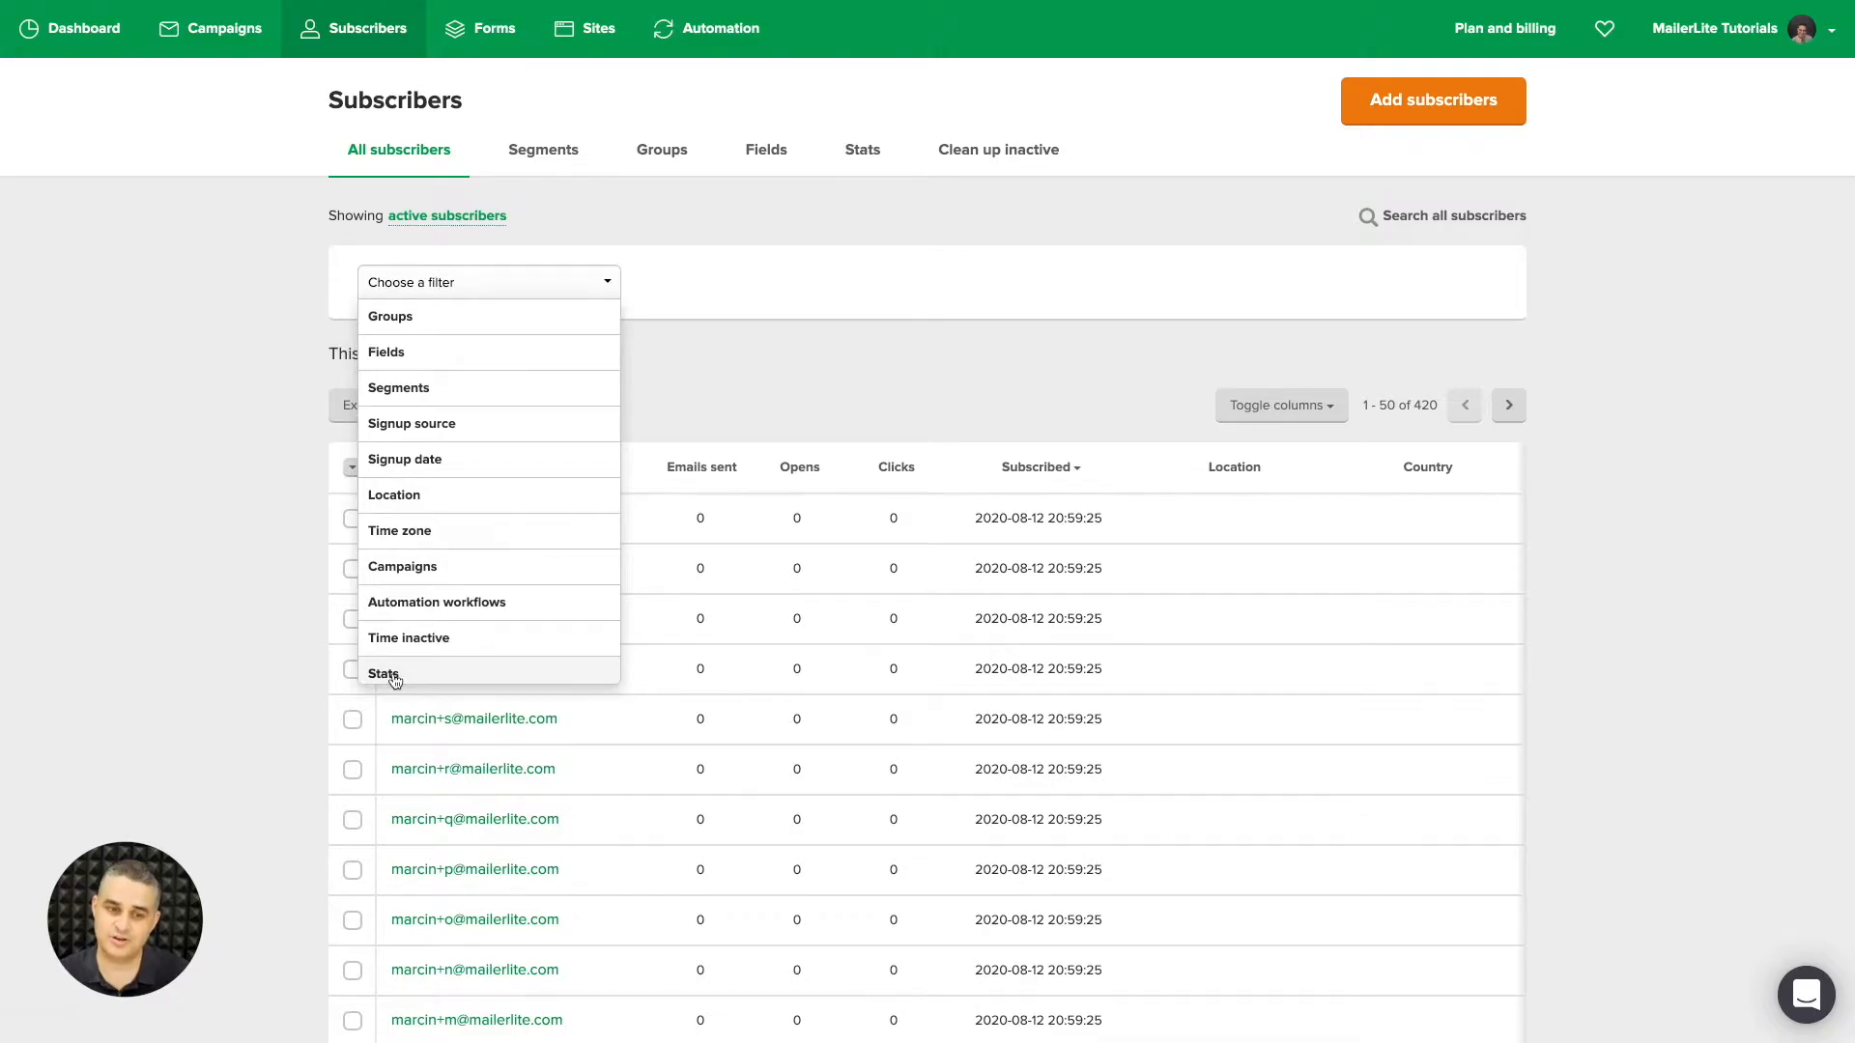
click(427, 468)
click(736, 298)
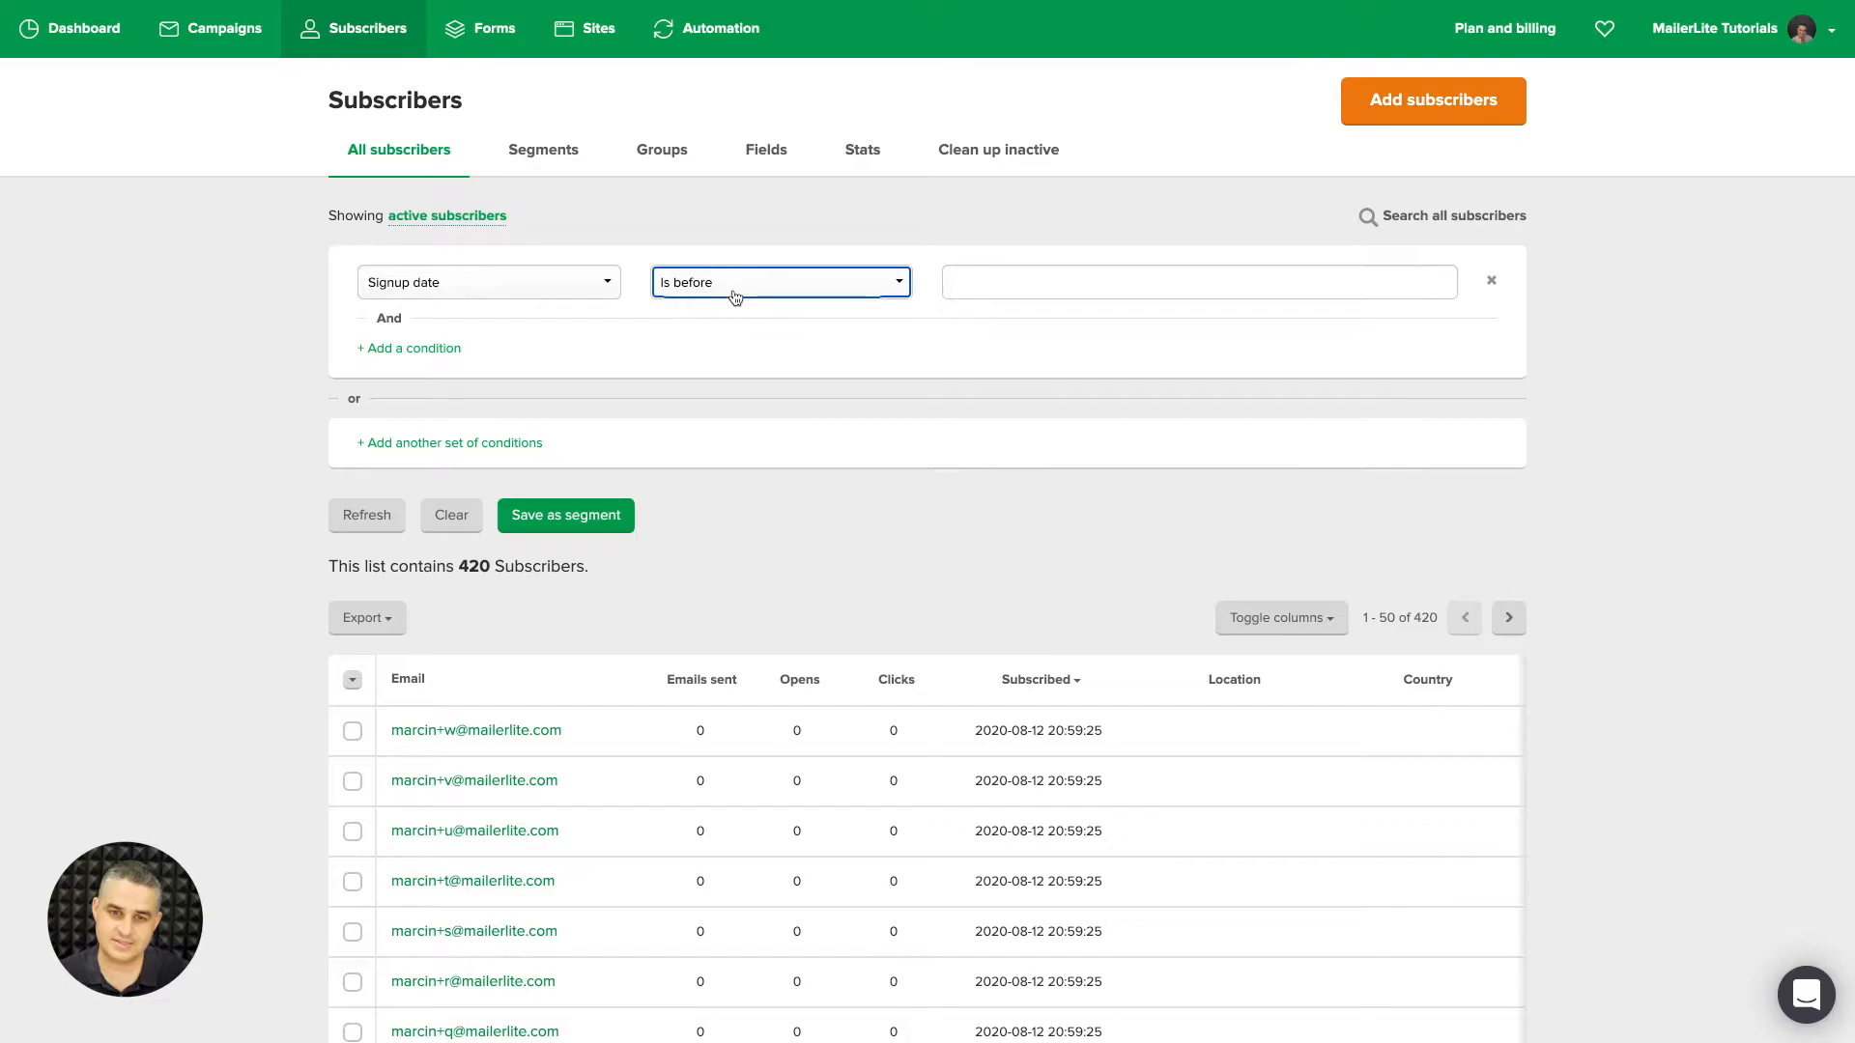
click(707, 385)
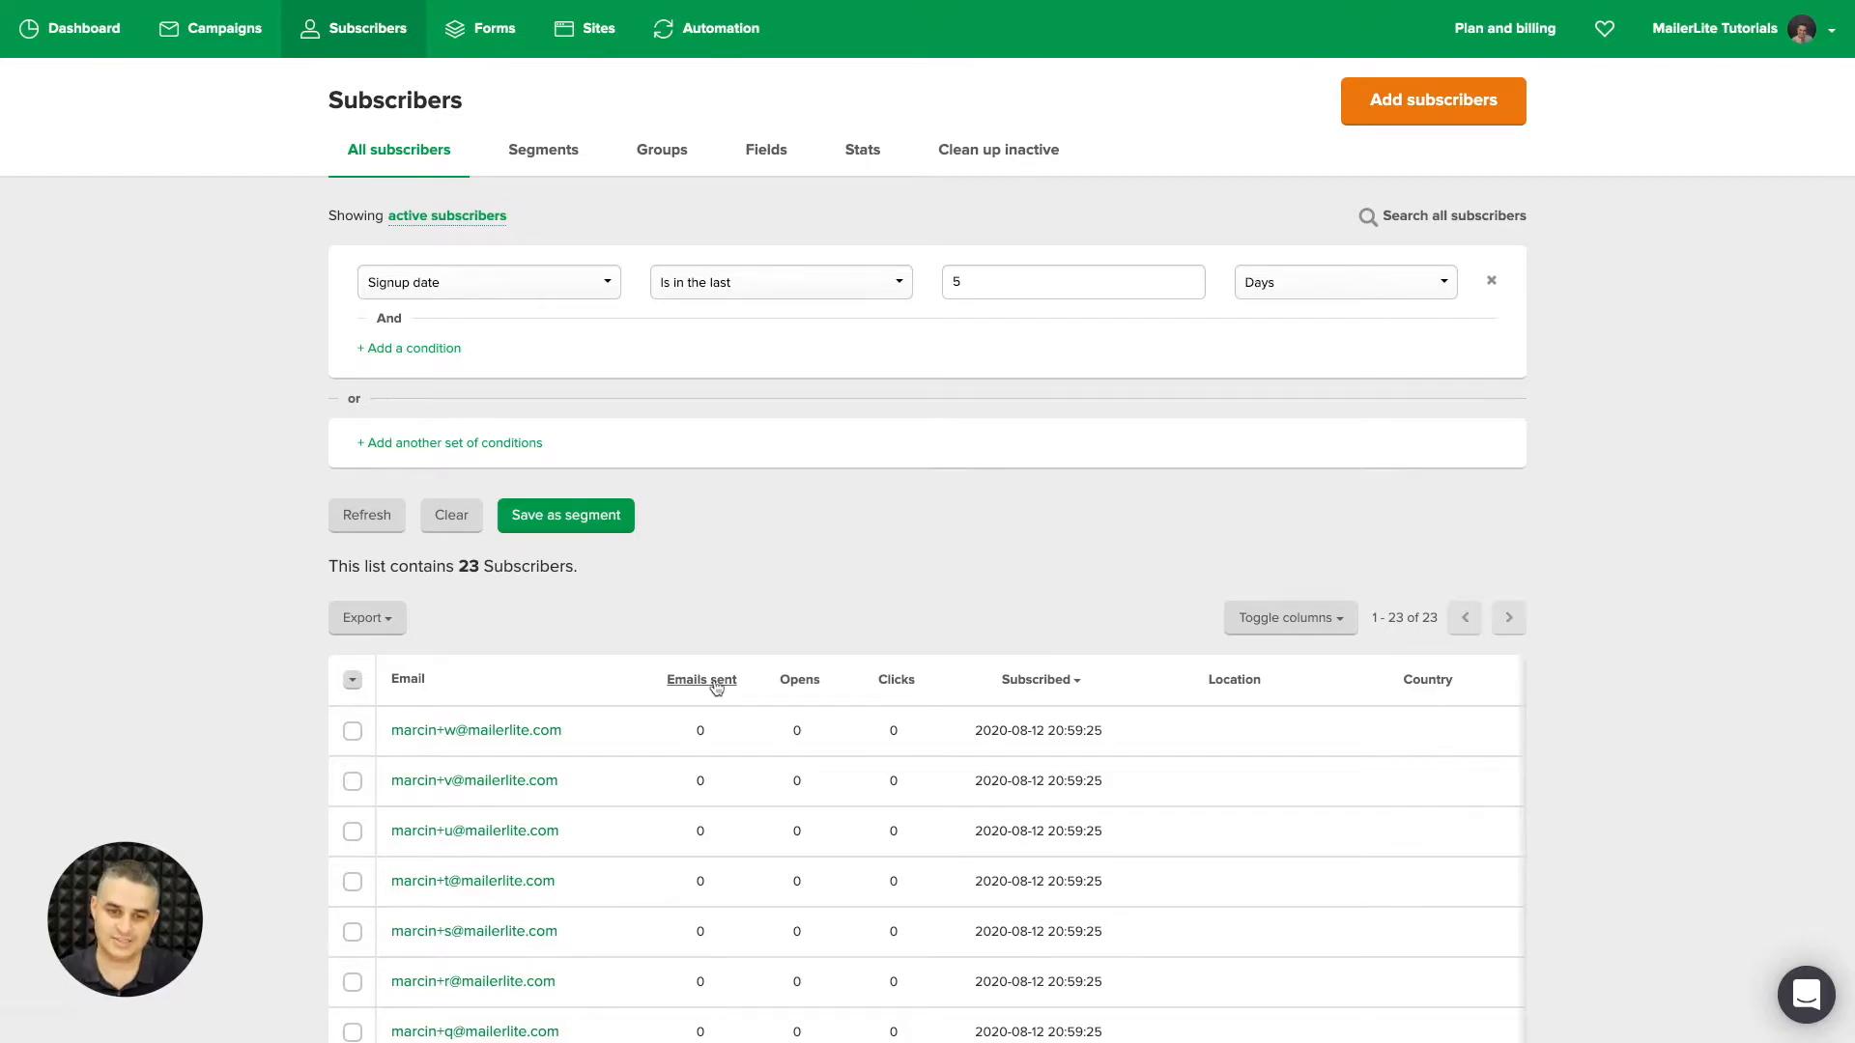
Review the filtered subscriber list and select all subscribers in it.
scroll(840, 621, down, 5)
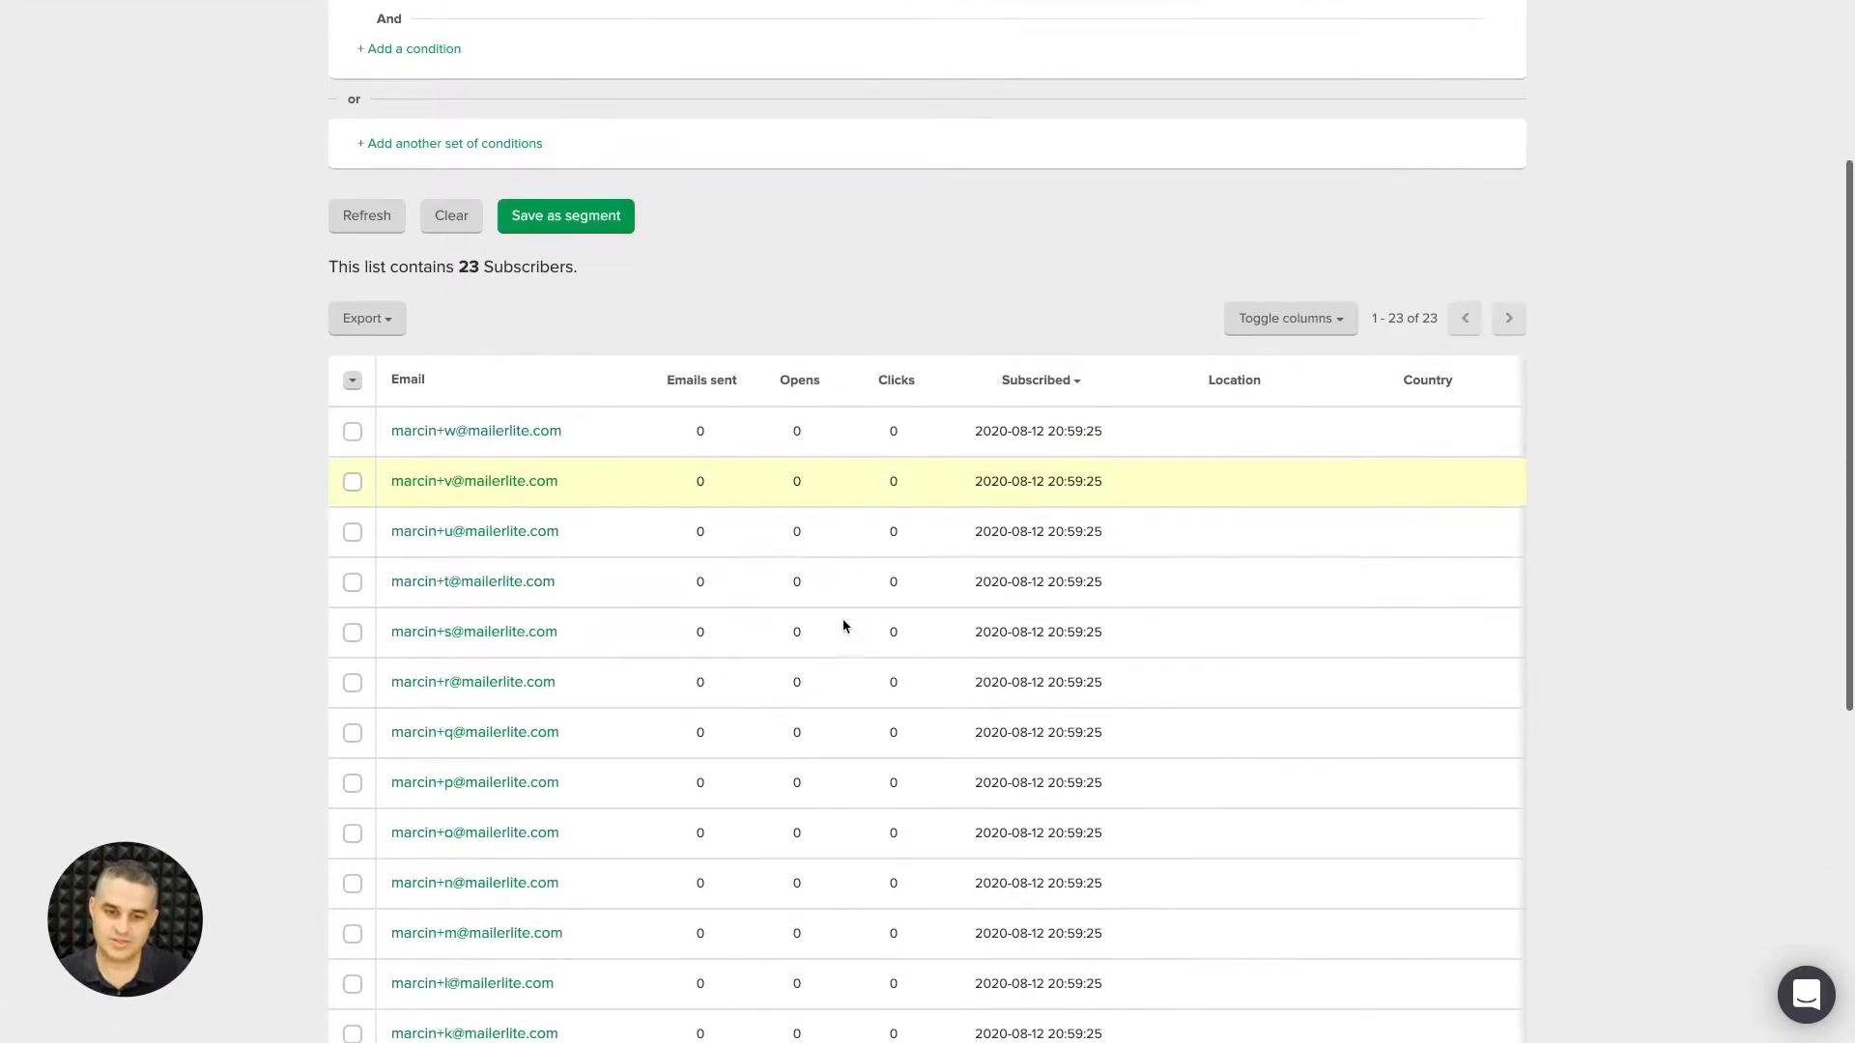
scroll(843, 626, down, 4)
scroll(843, 626, up, 10)
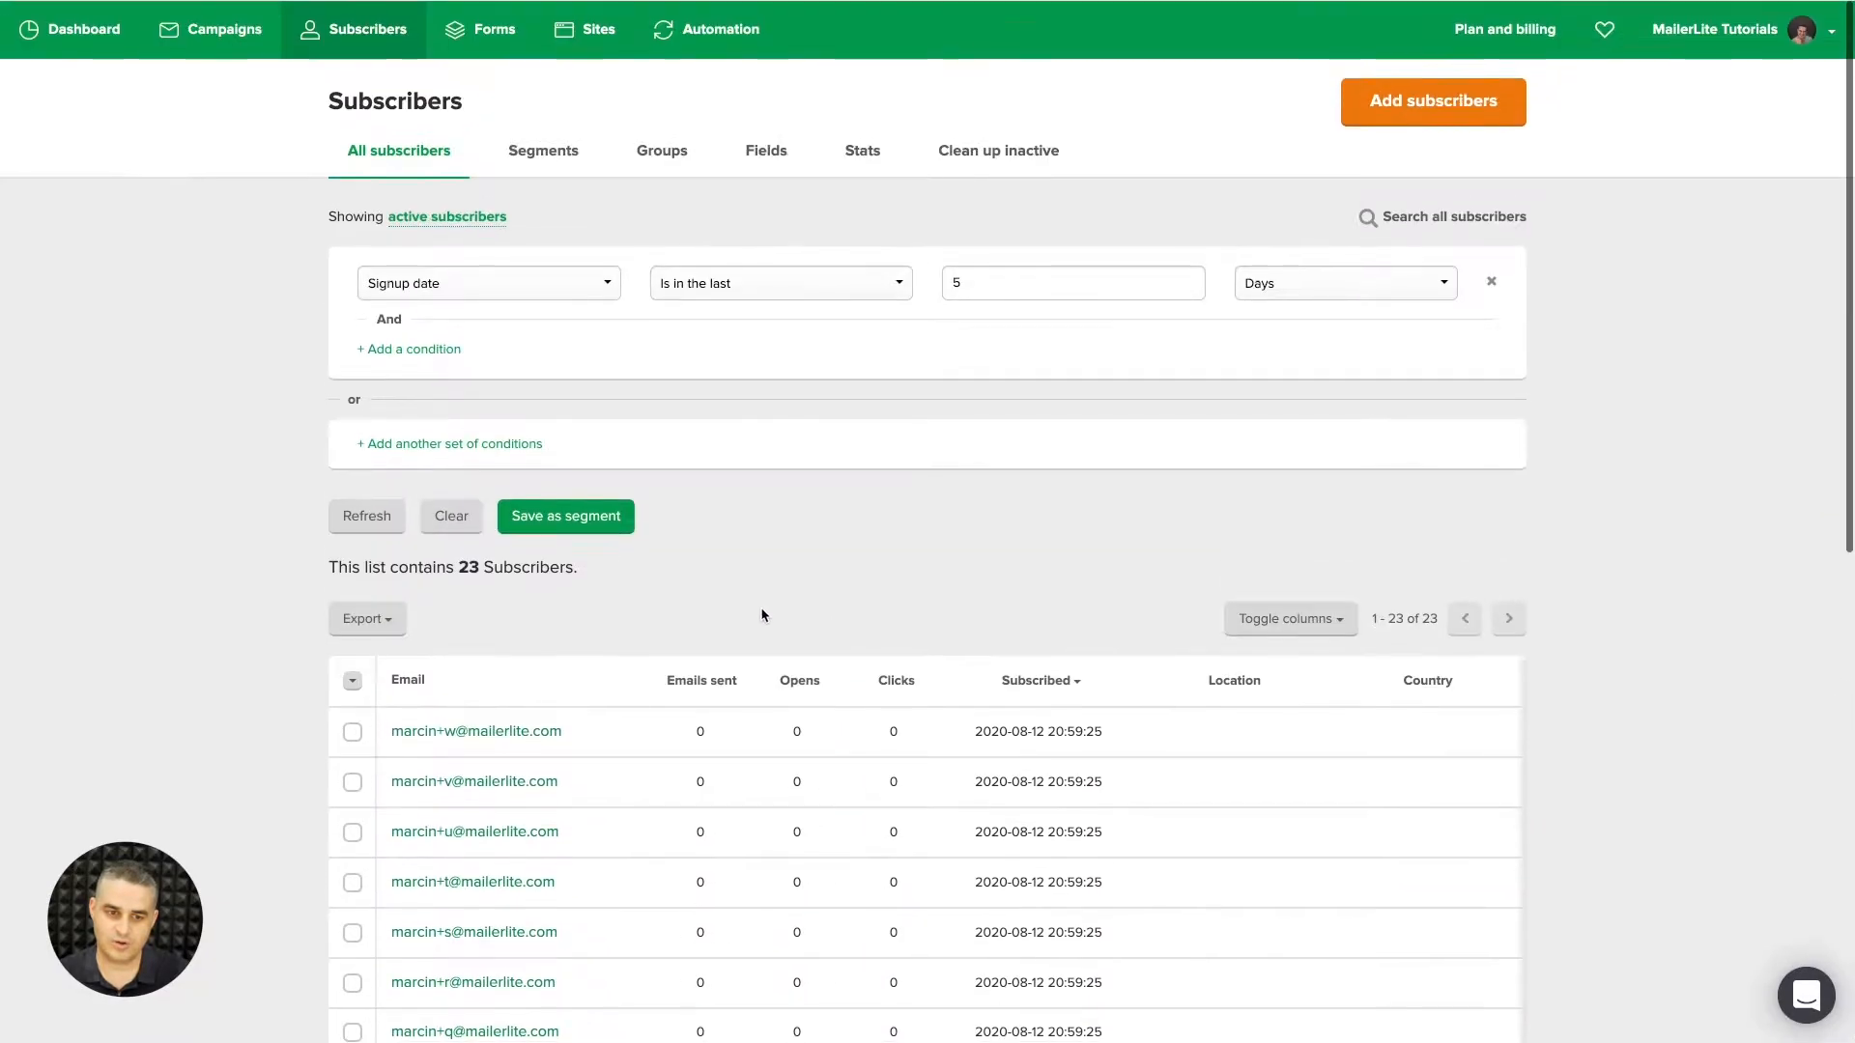
click(353, 682)
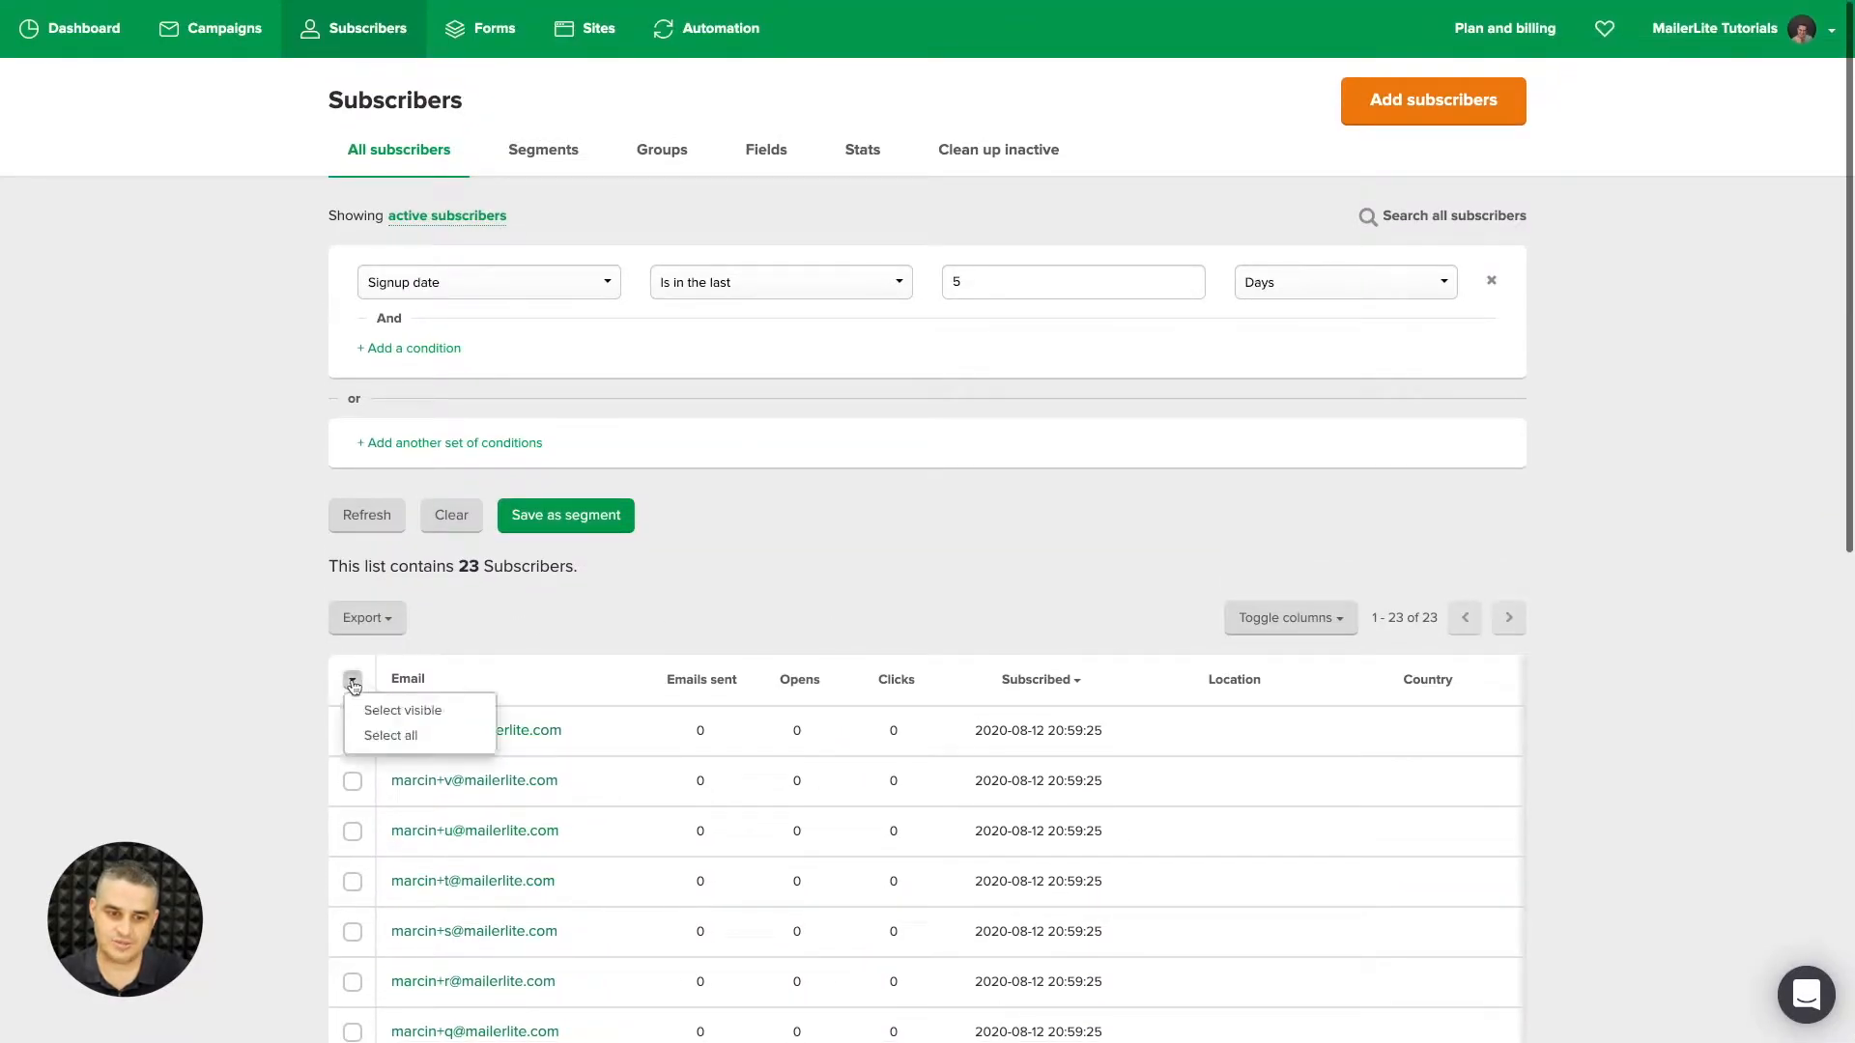
click(389, 736)
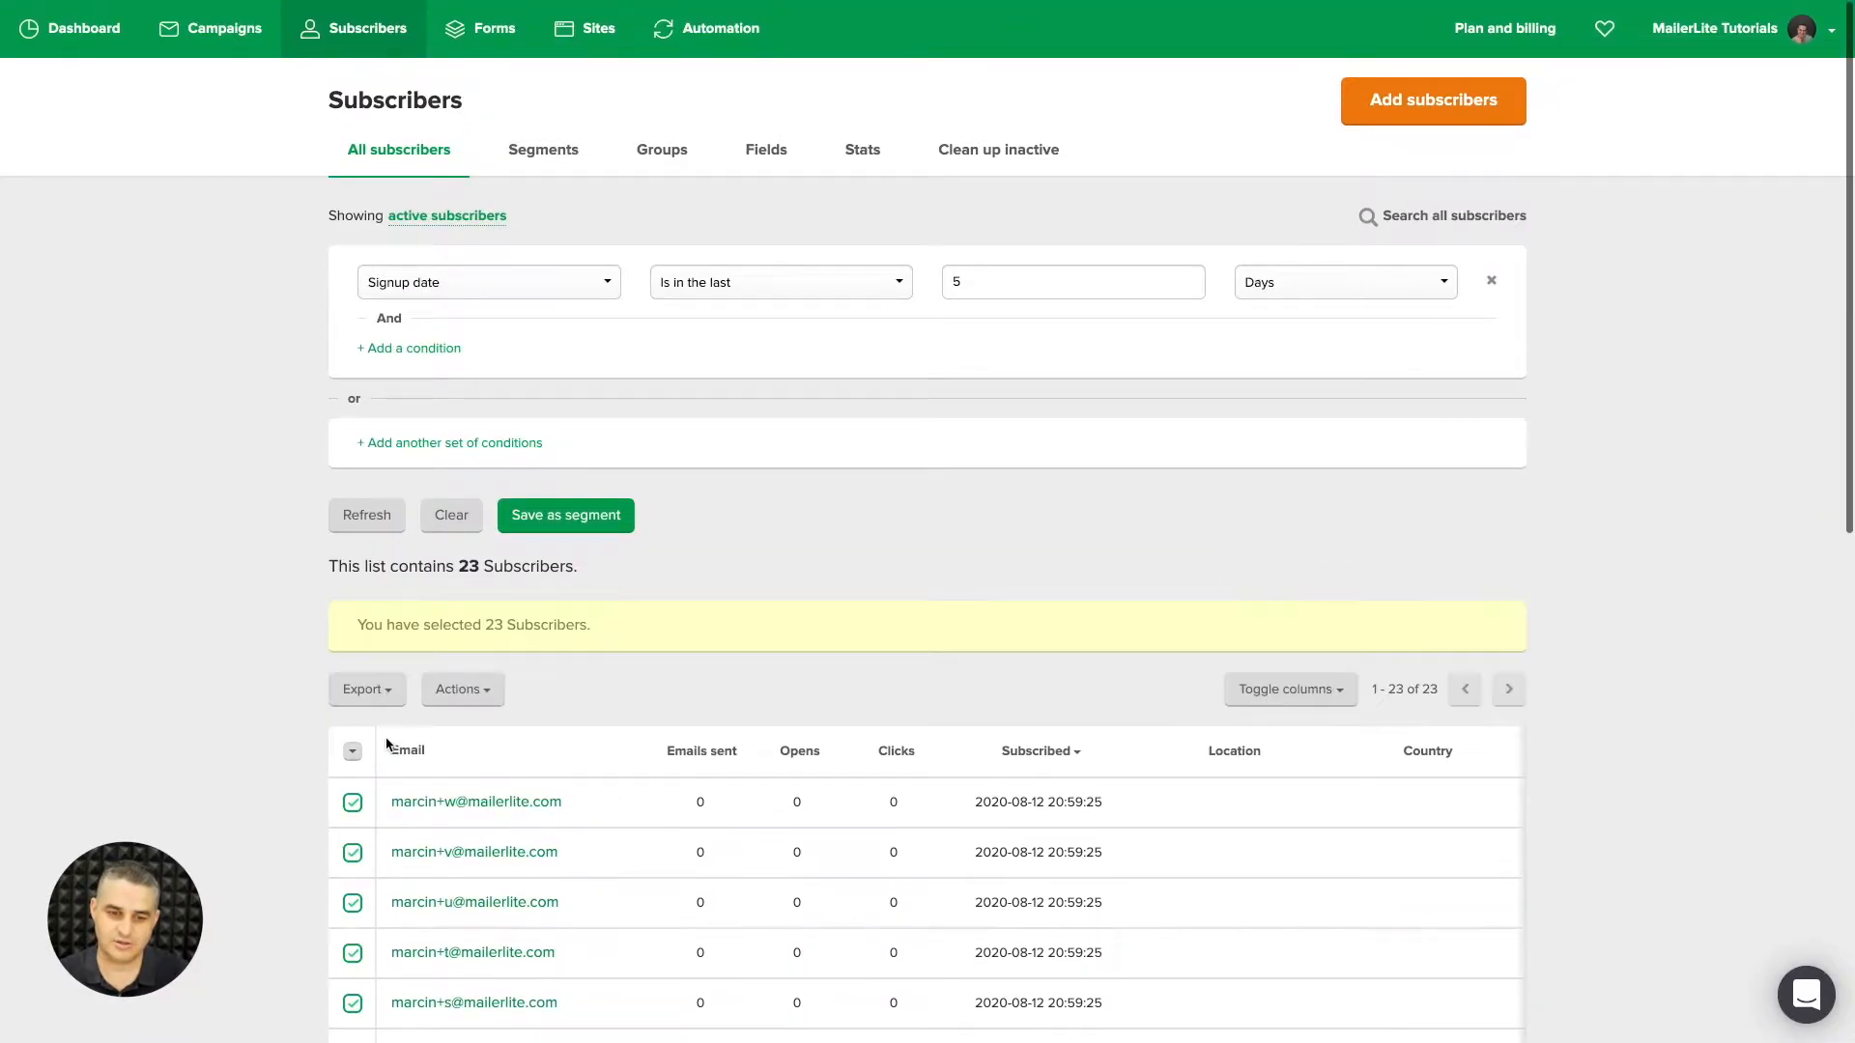
View the bulk actions available for the selected subscribers, and briefly open and close the subscriber search.
click(463, 690)
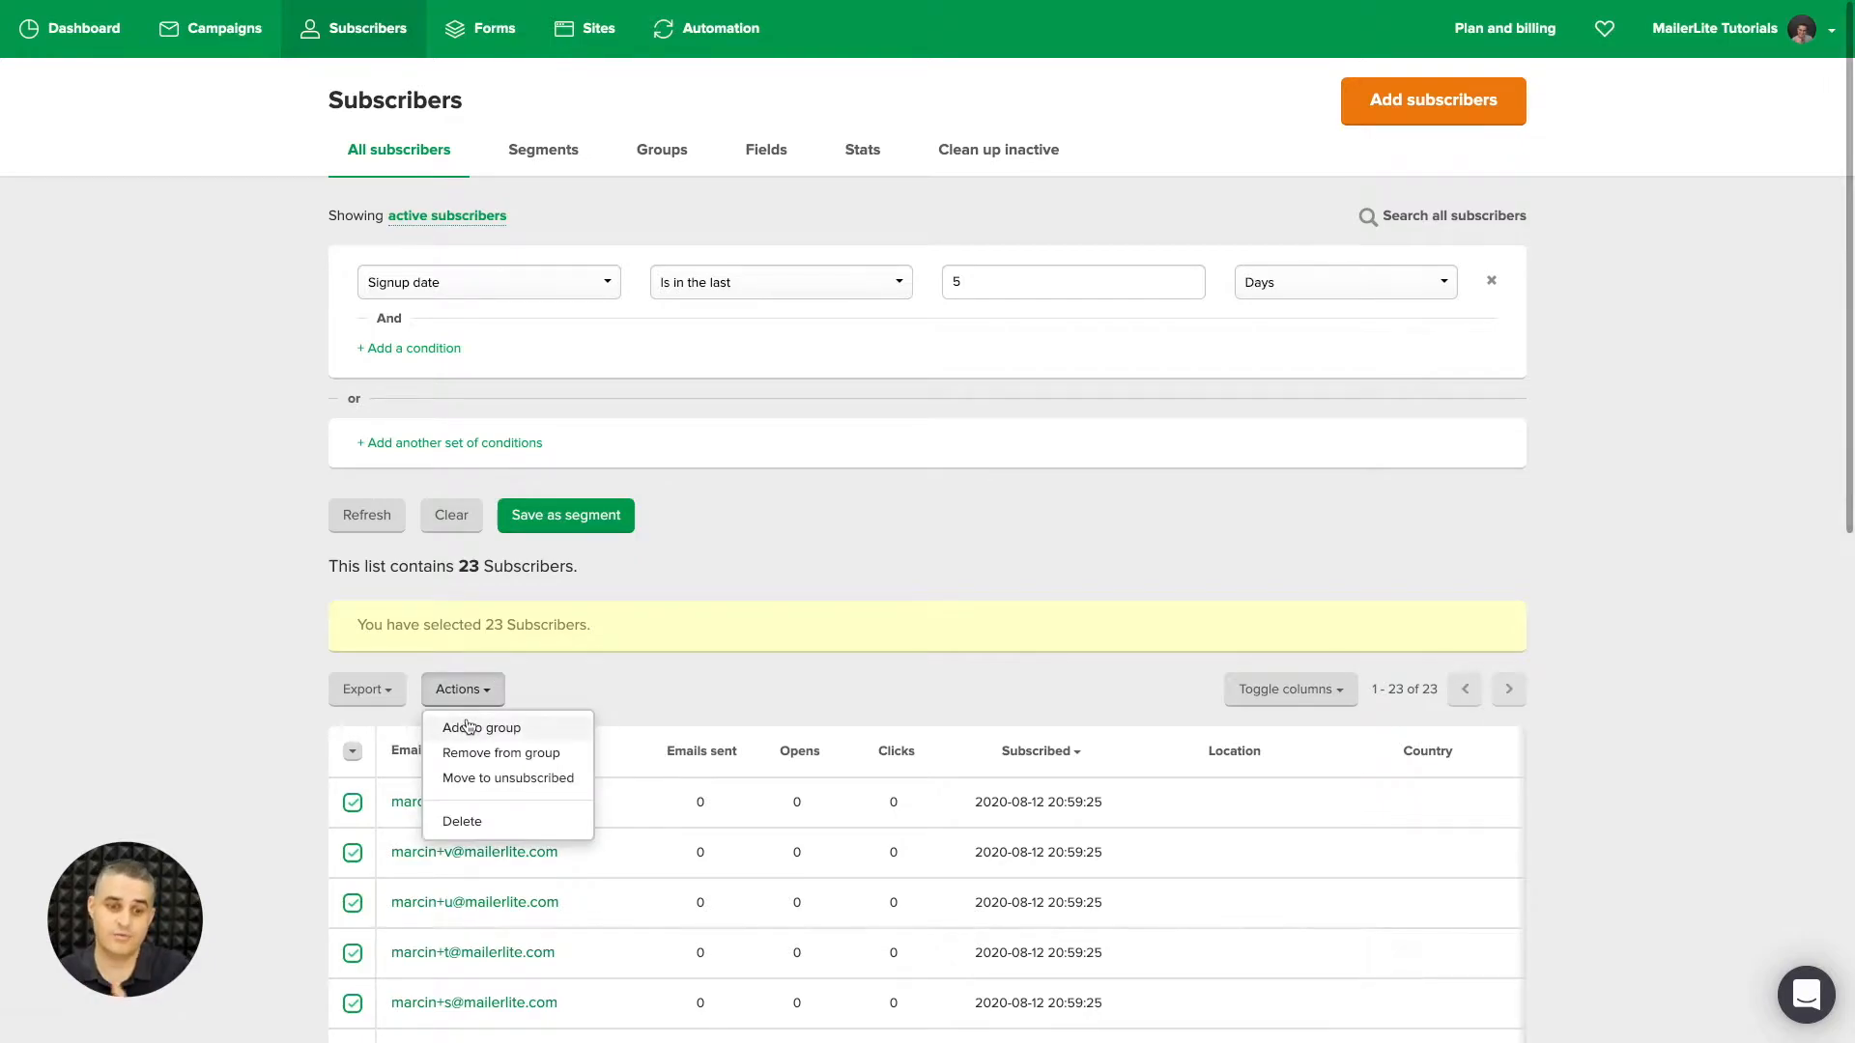
click(1026, 583)
click(1458, 226)
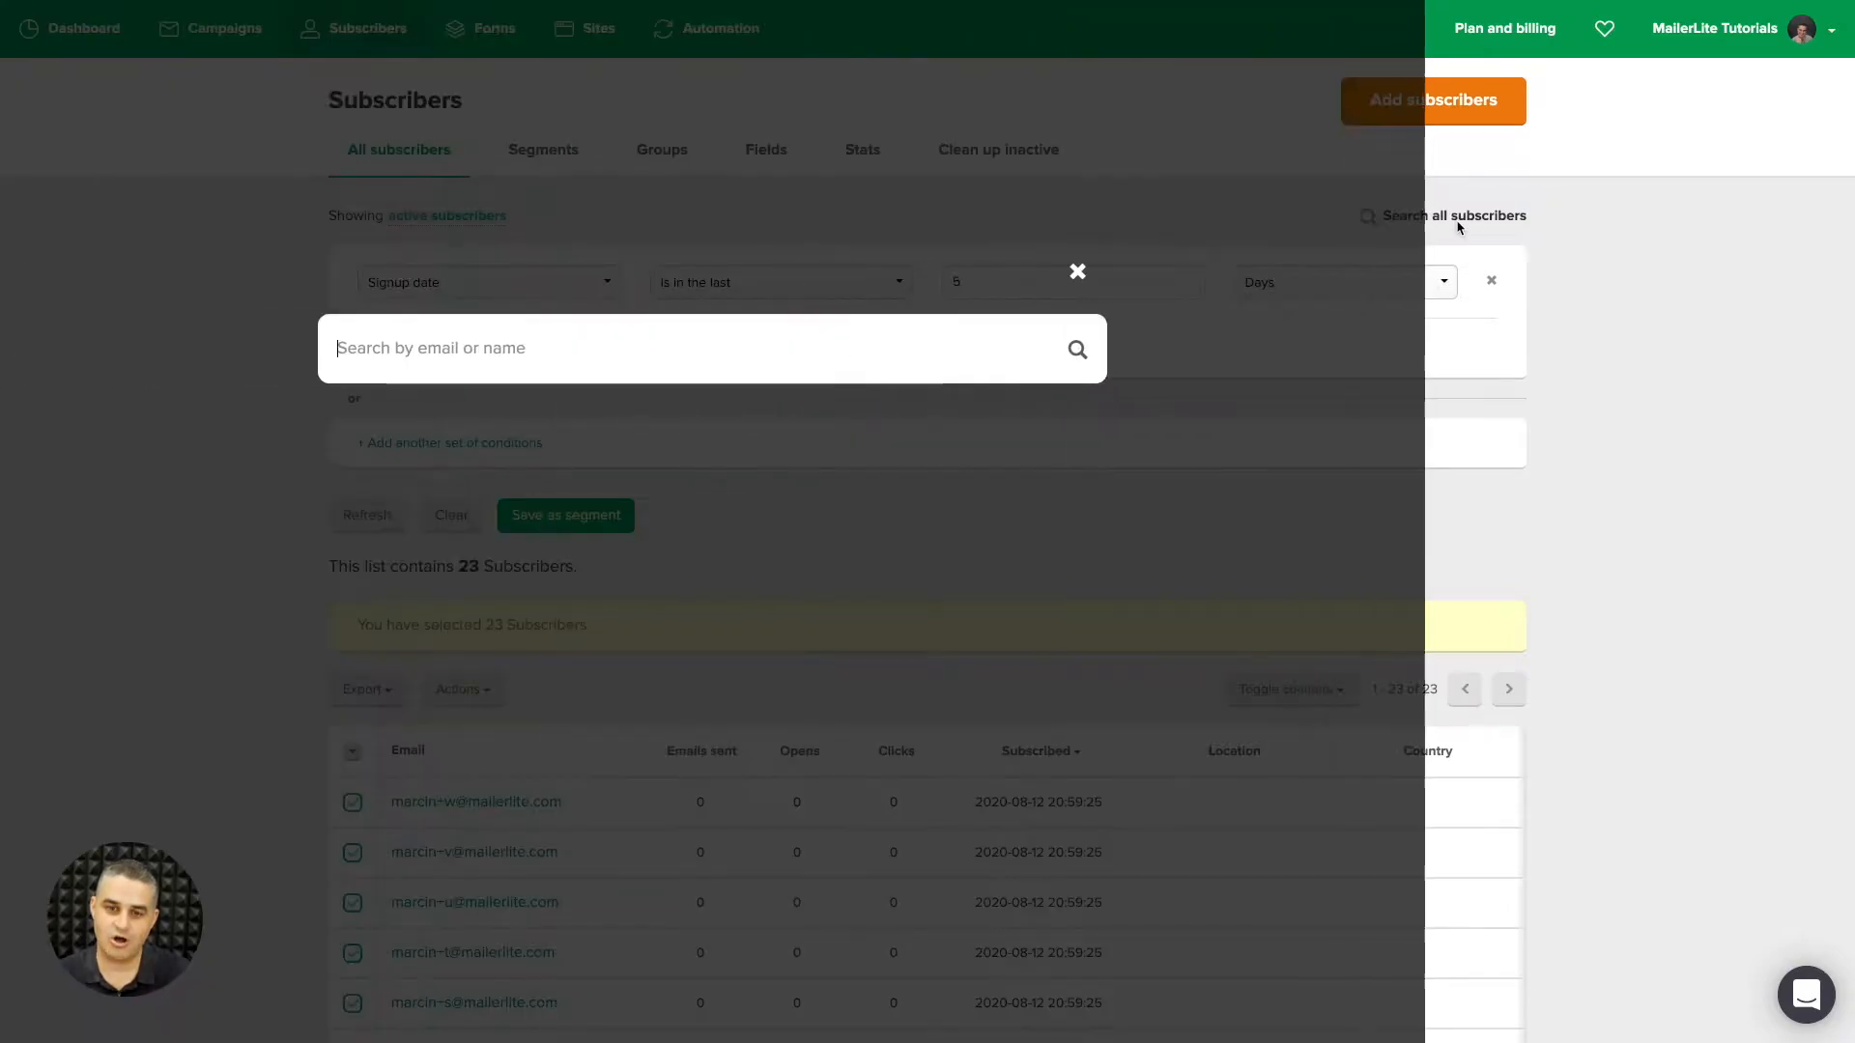
click(1294, 272)
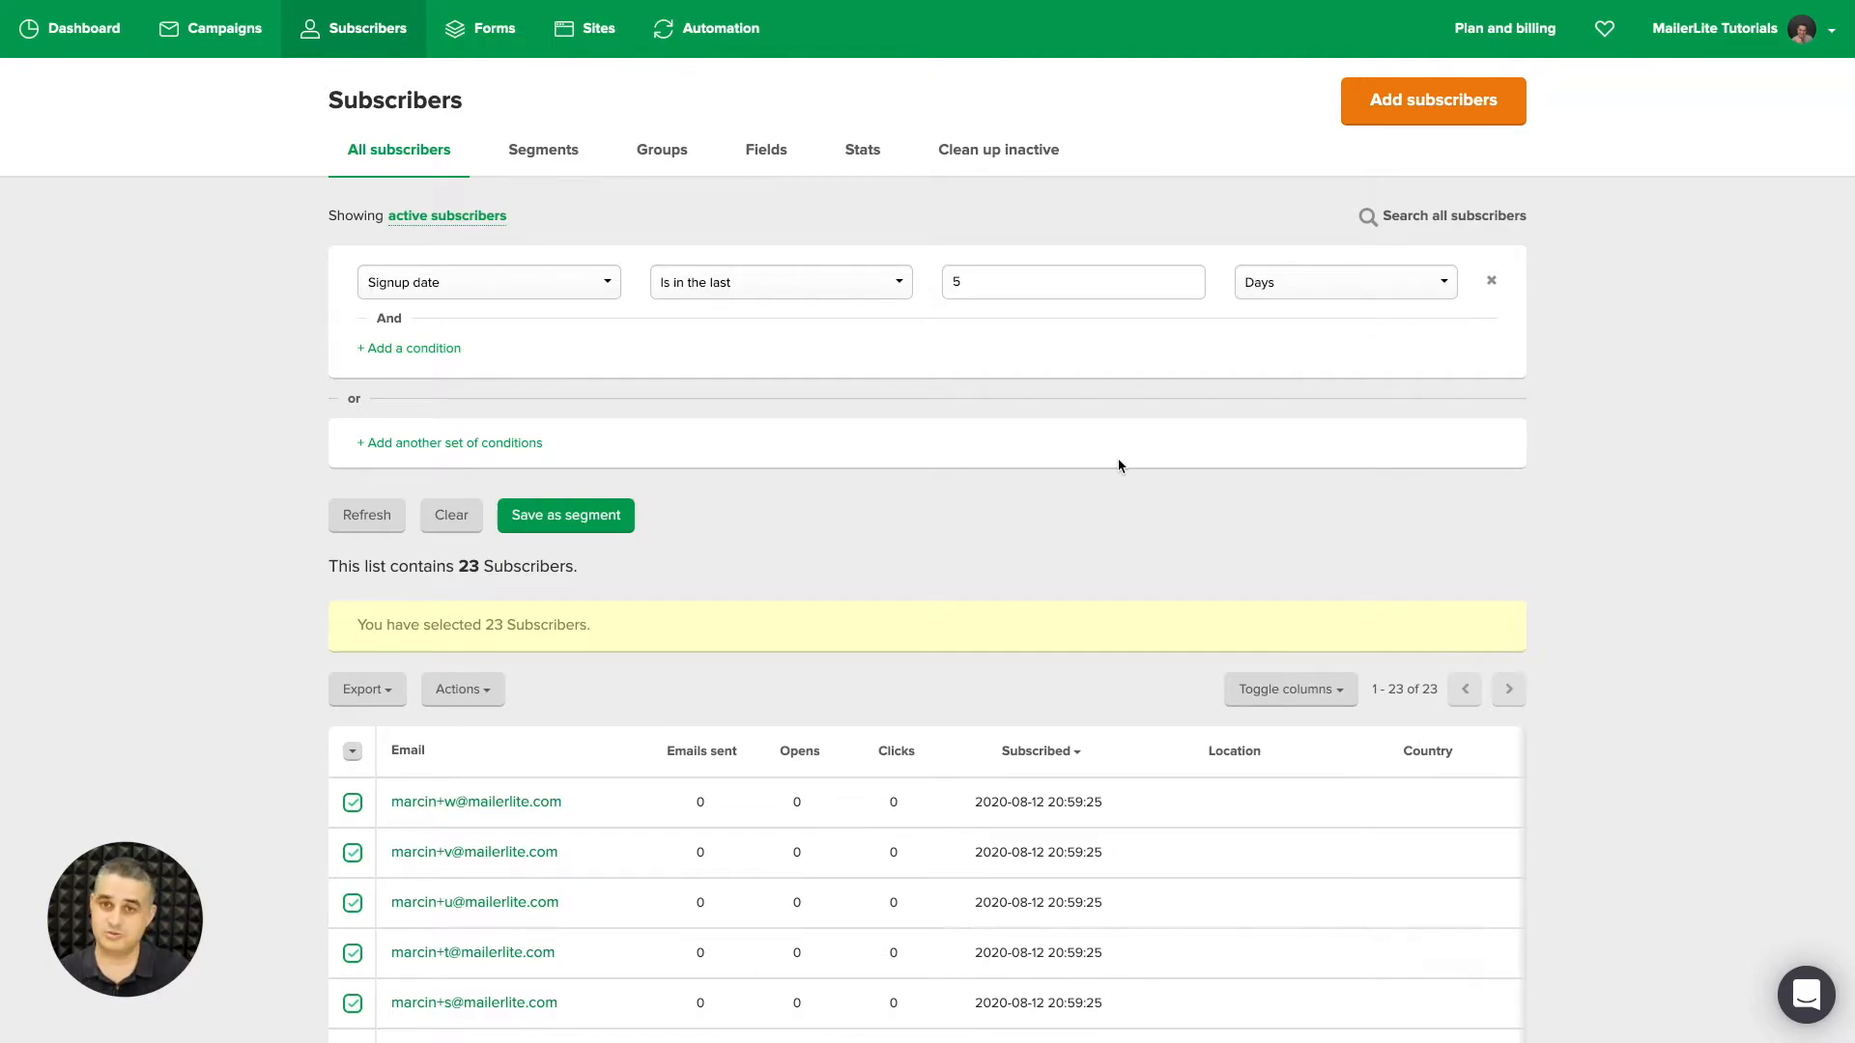
Enable the Opened, Clicked, Birthday and Subscribed columns for the subscriber table.
scroll(1121, 466, down, 3)
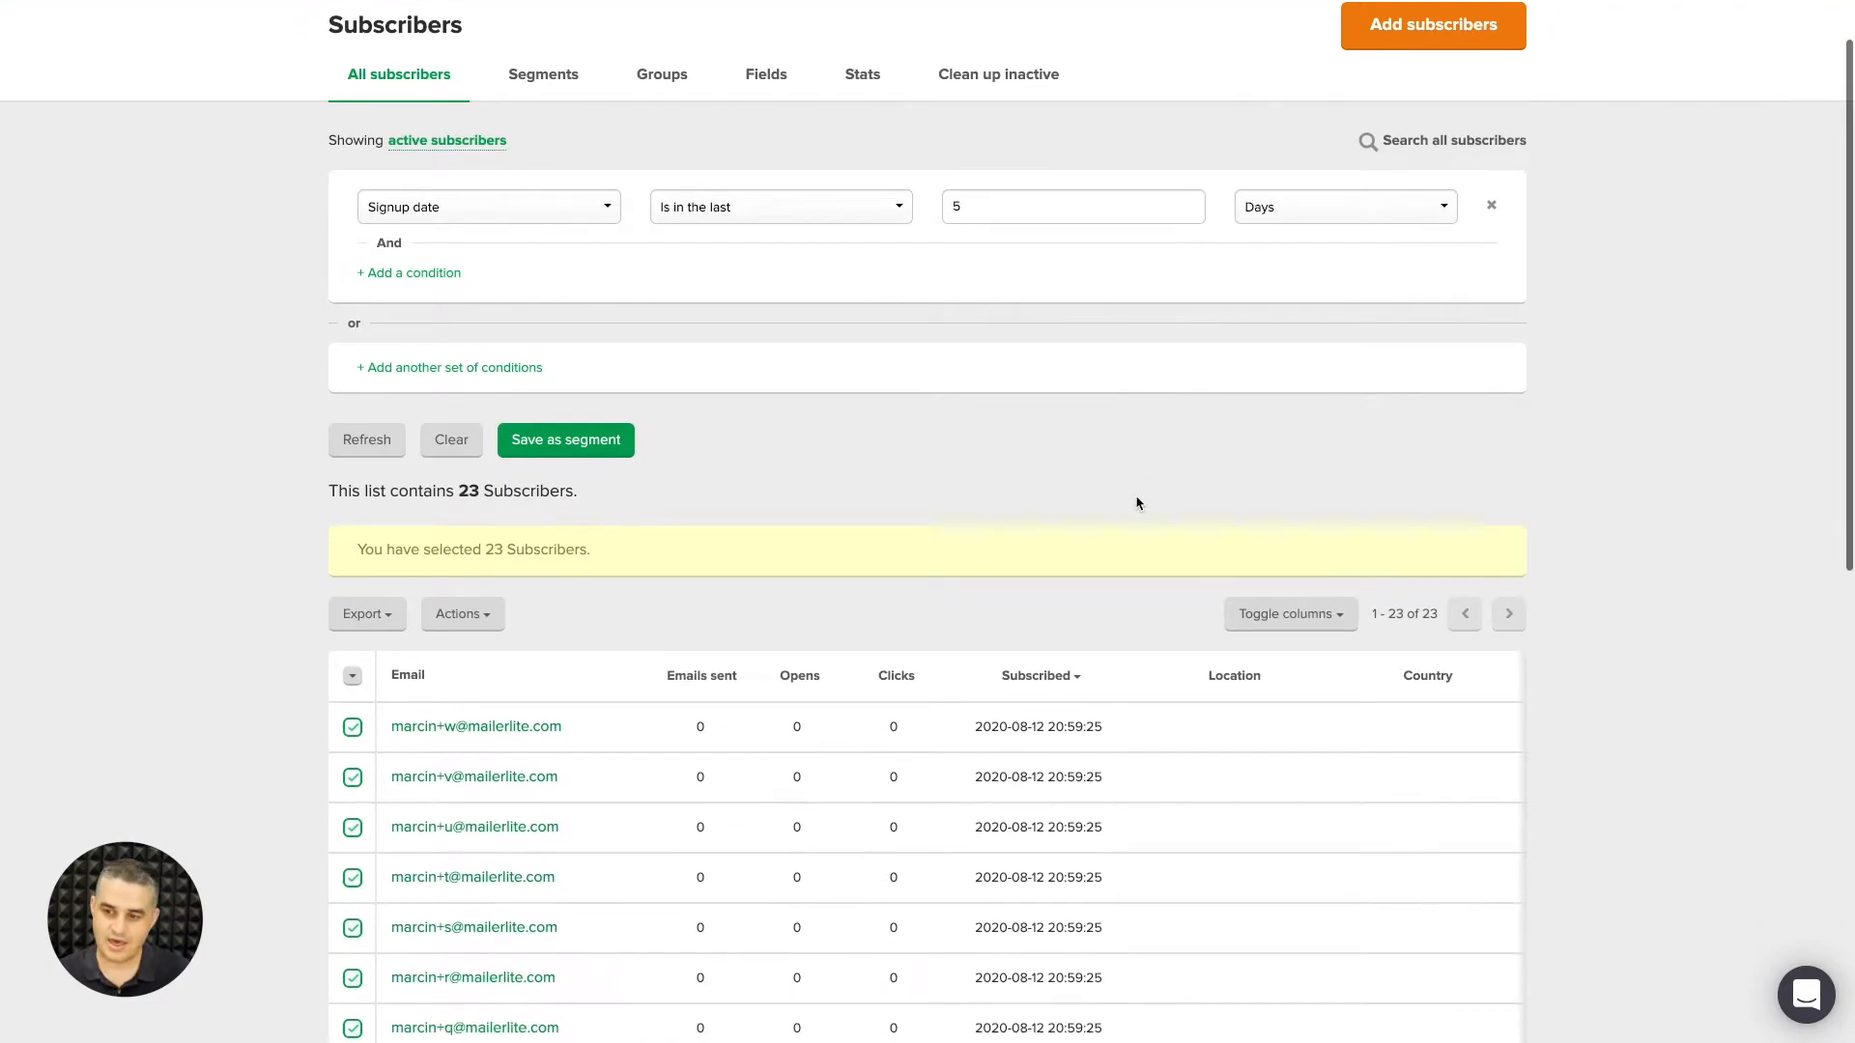
click(1282, 527)
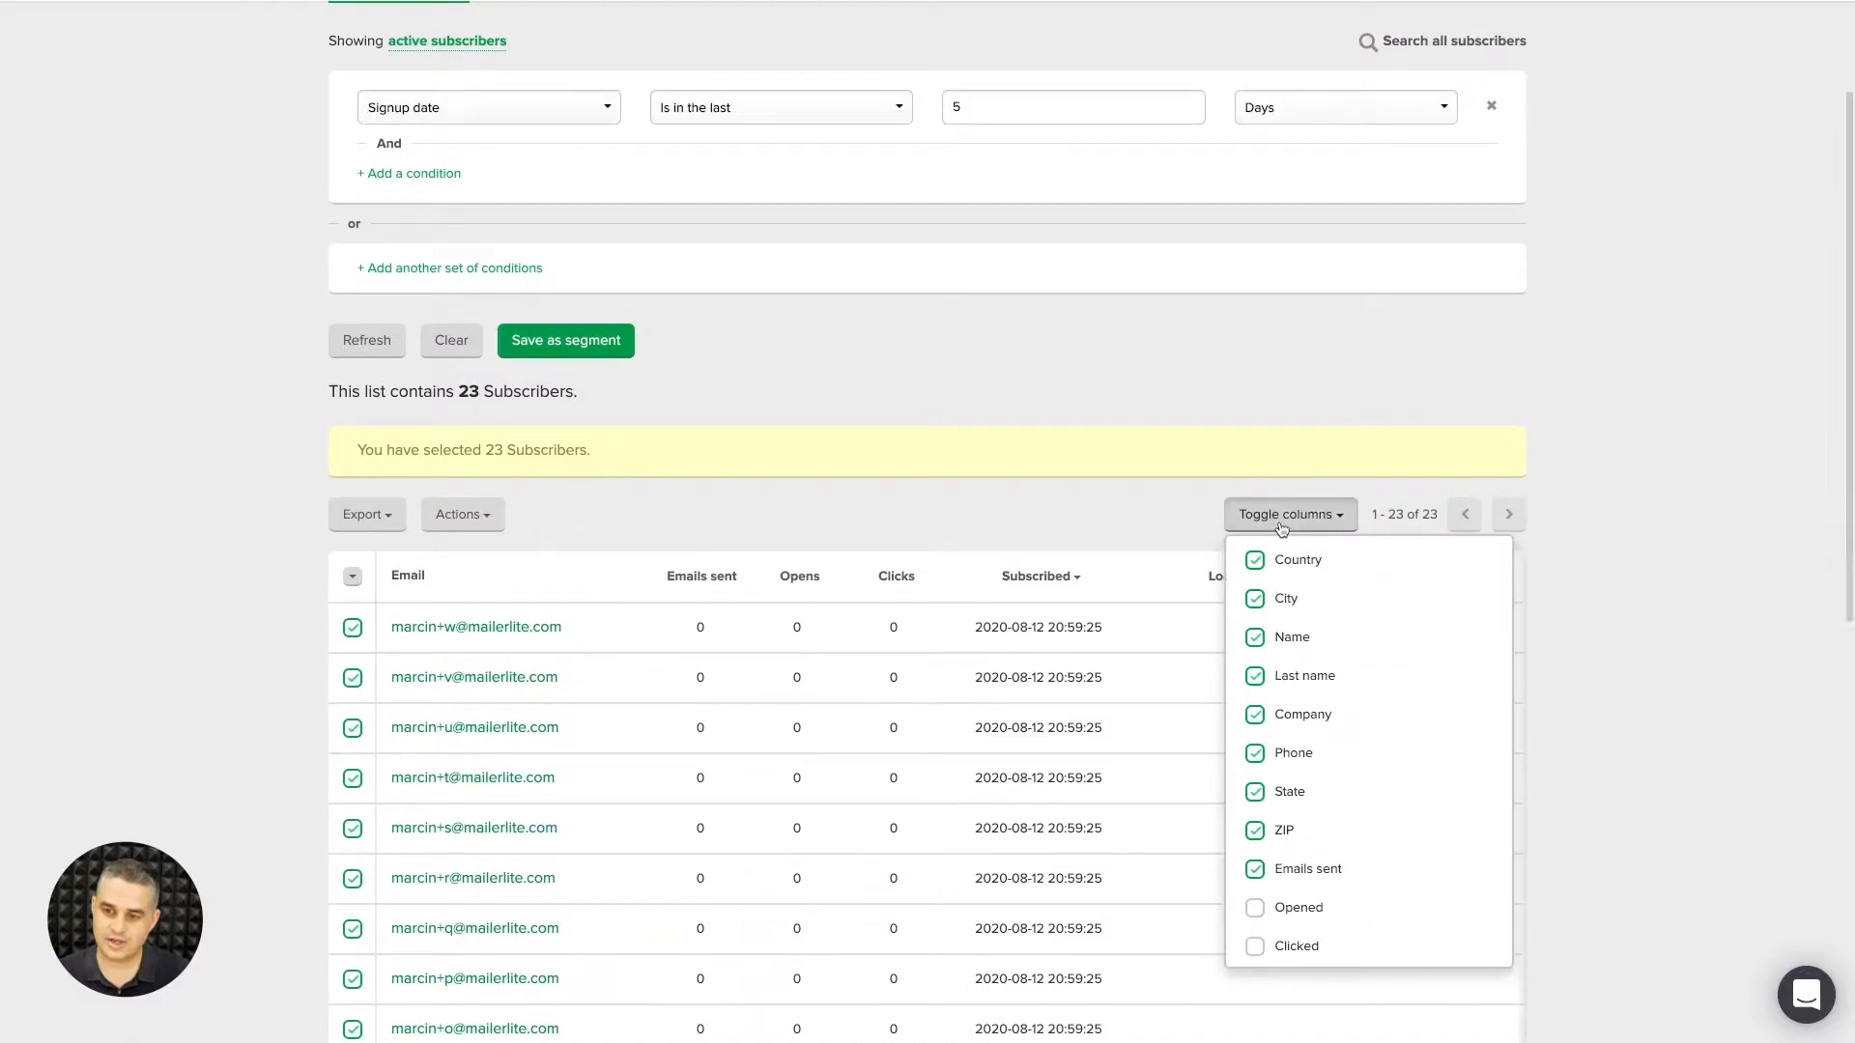
scroll(1292, 672, down, 2)
click(1260, 790)
click(1256, 826)
click(1257, 867)
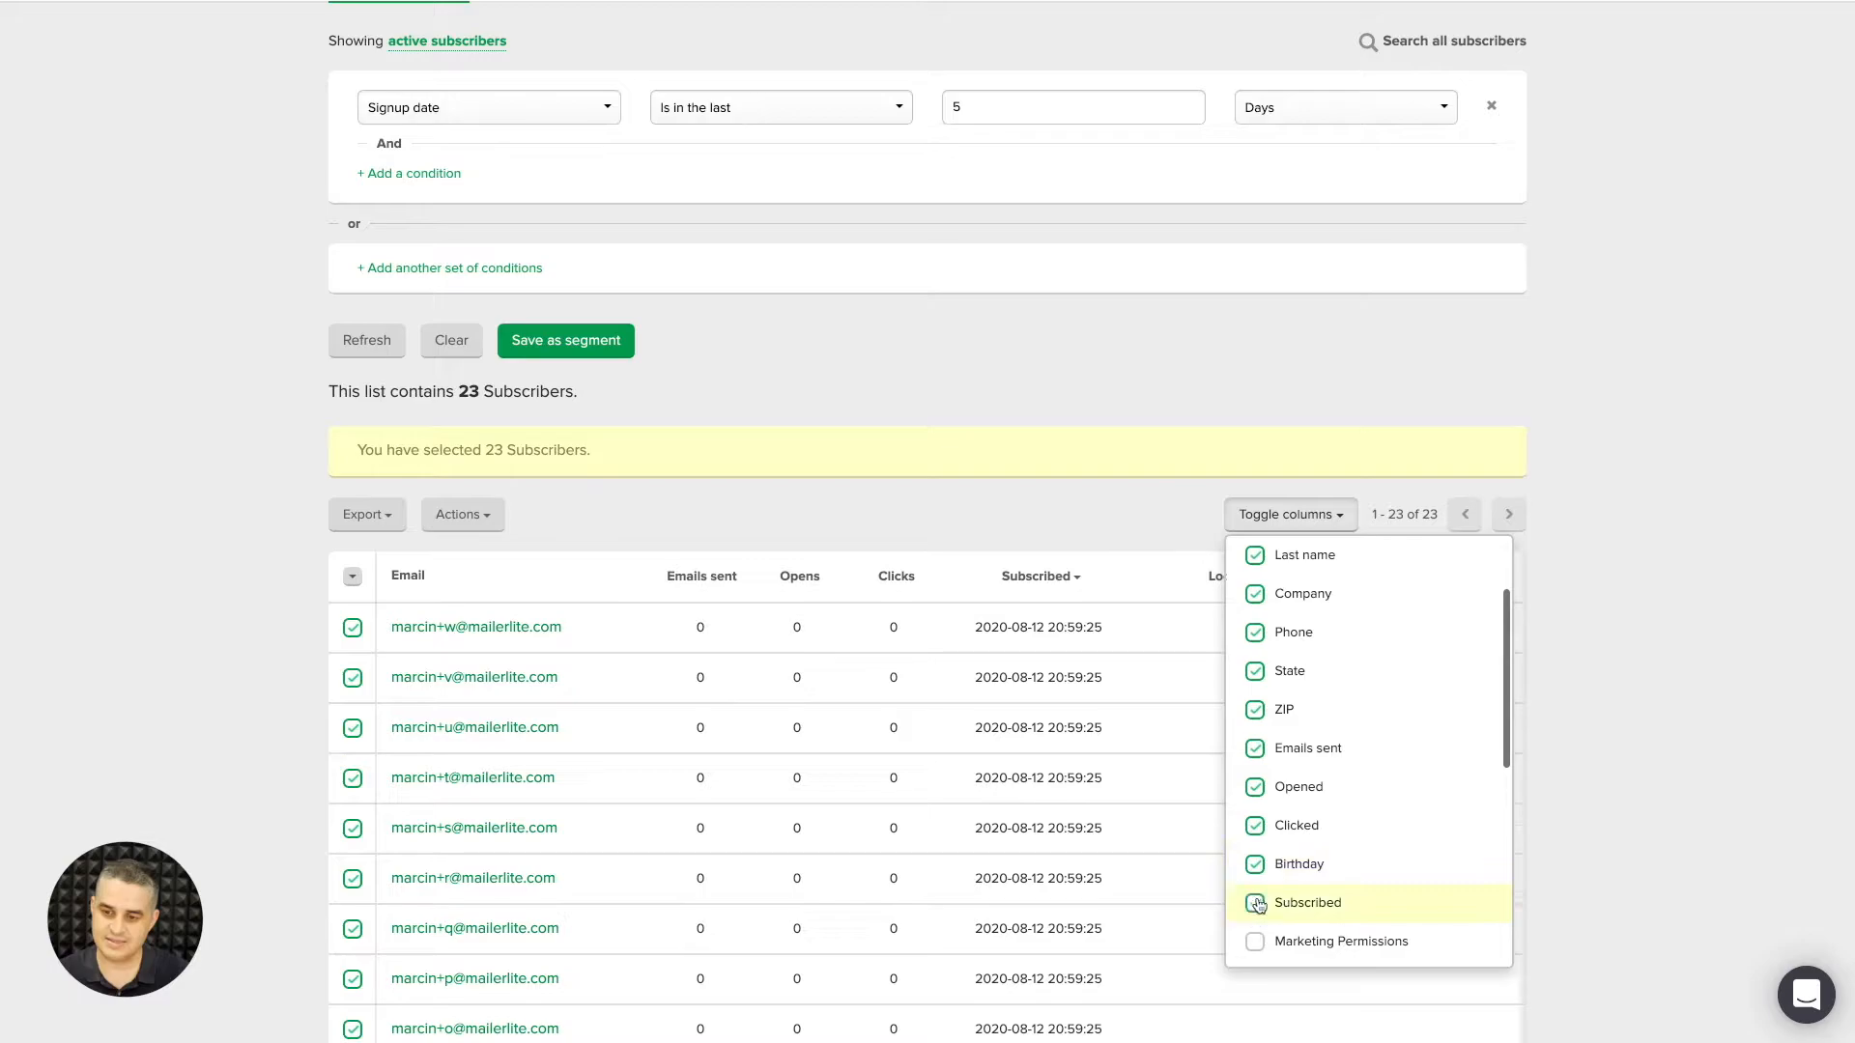
click(1173, 508)
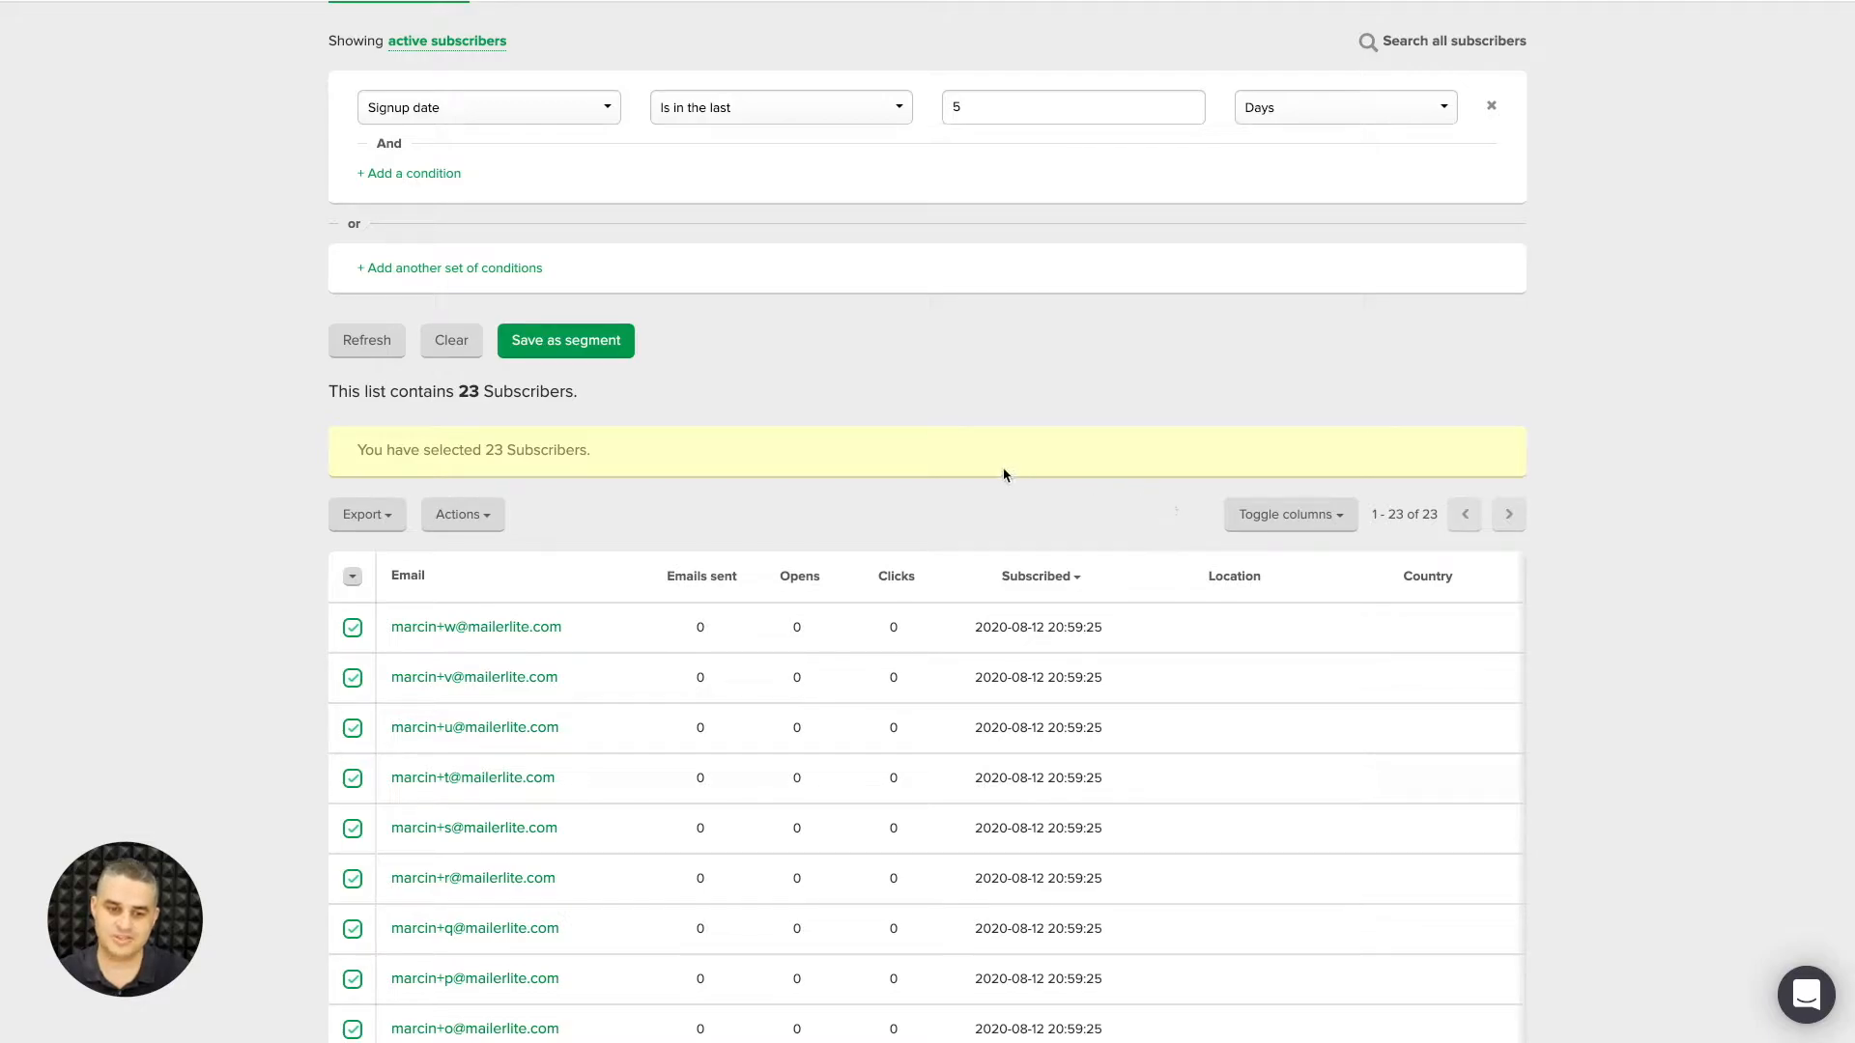
View the first subscriber's profile and its available actions, and return to the filtered list.
click(537, 627)
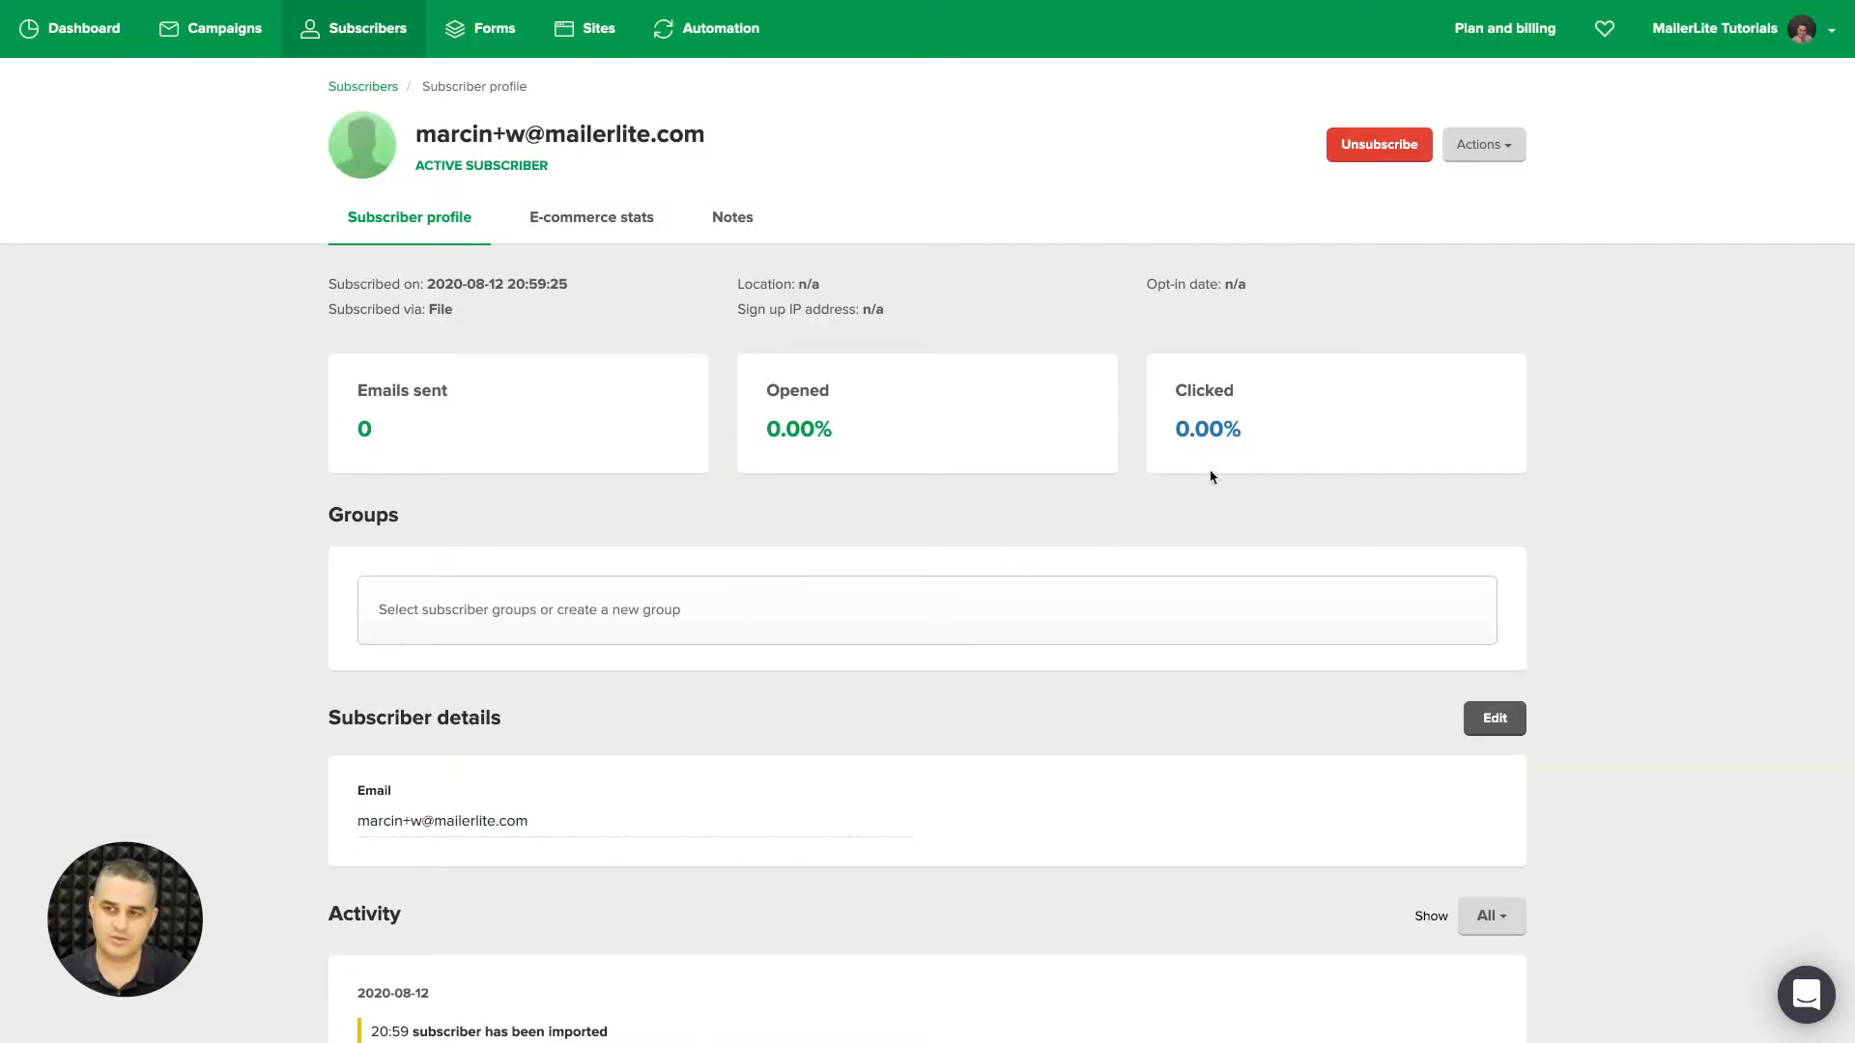
click(1484, 147)
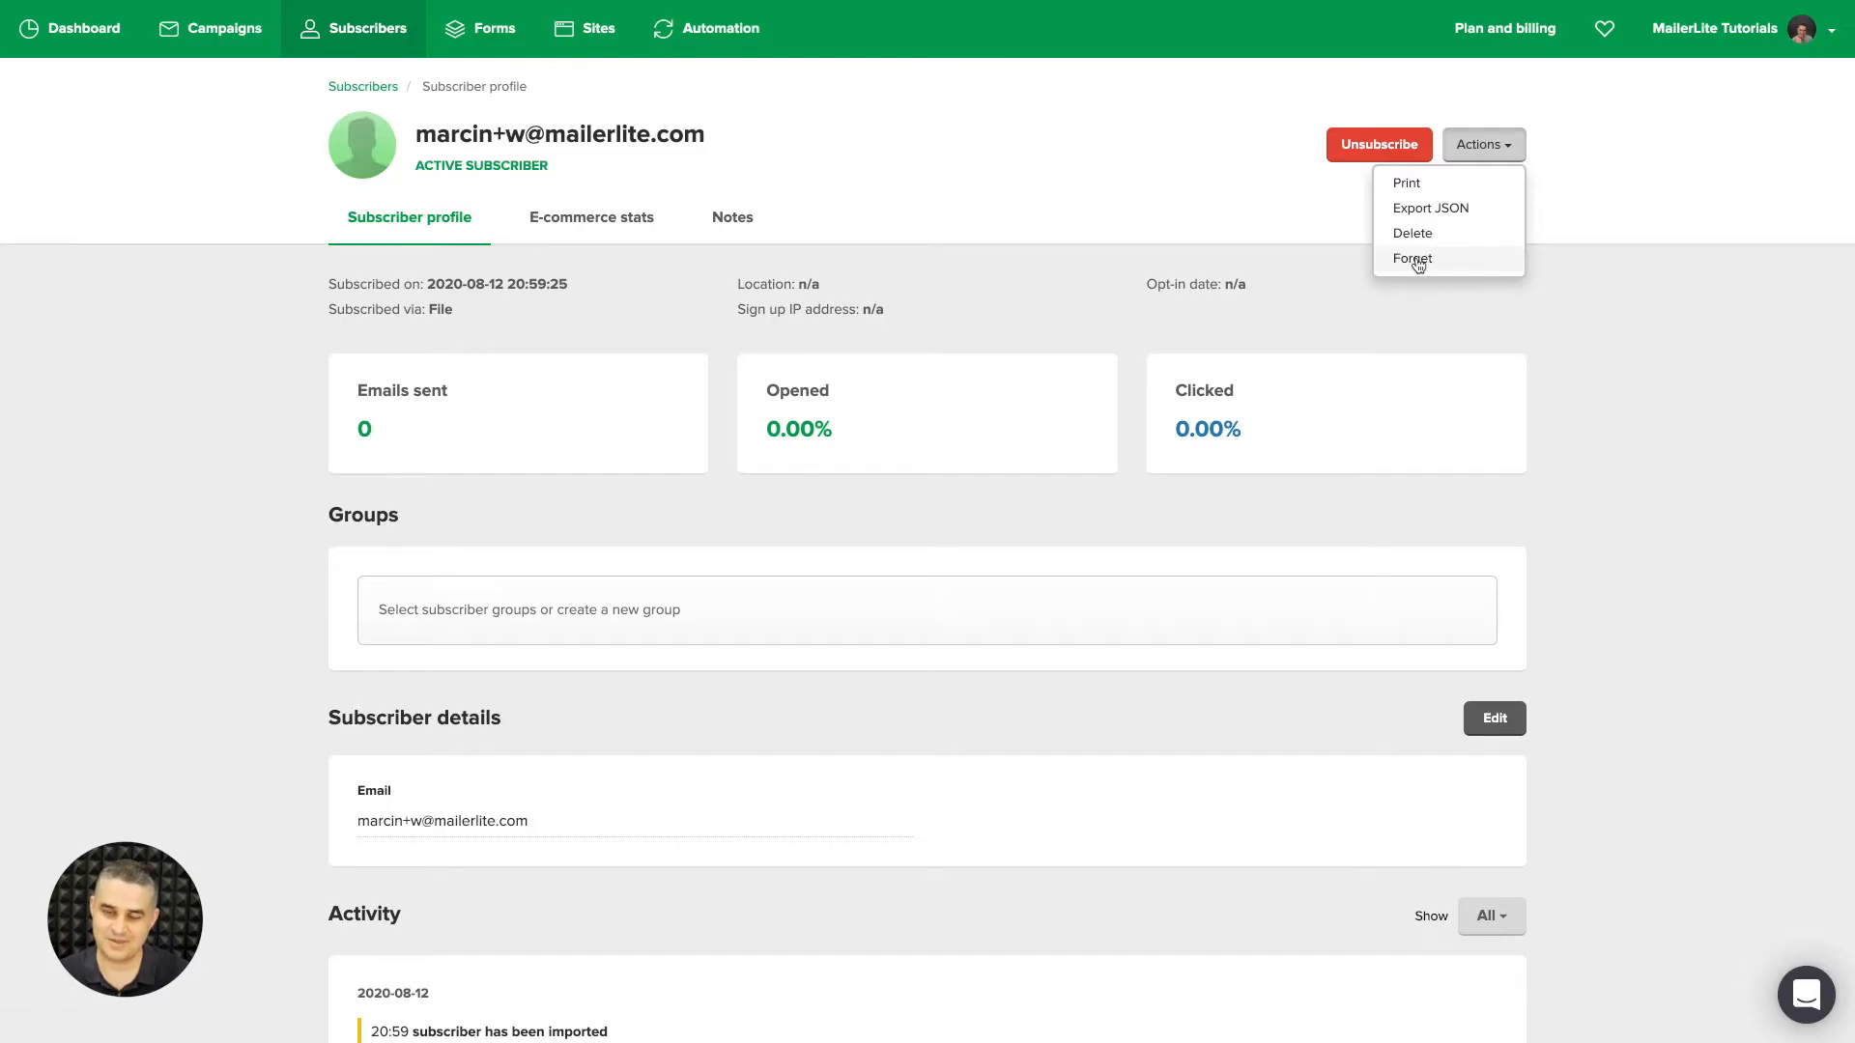
scroll(1090, 266, left, 5)
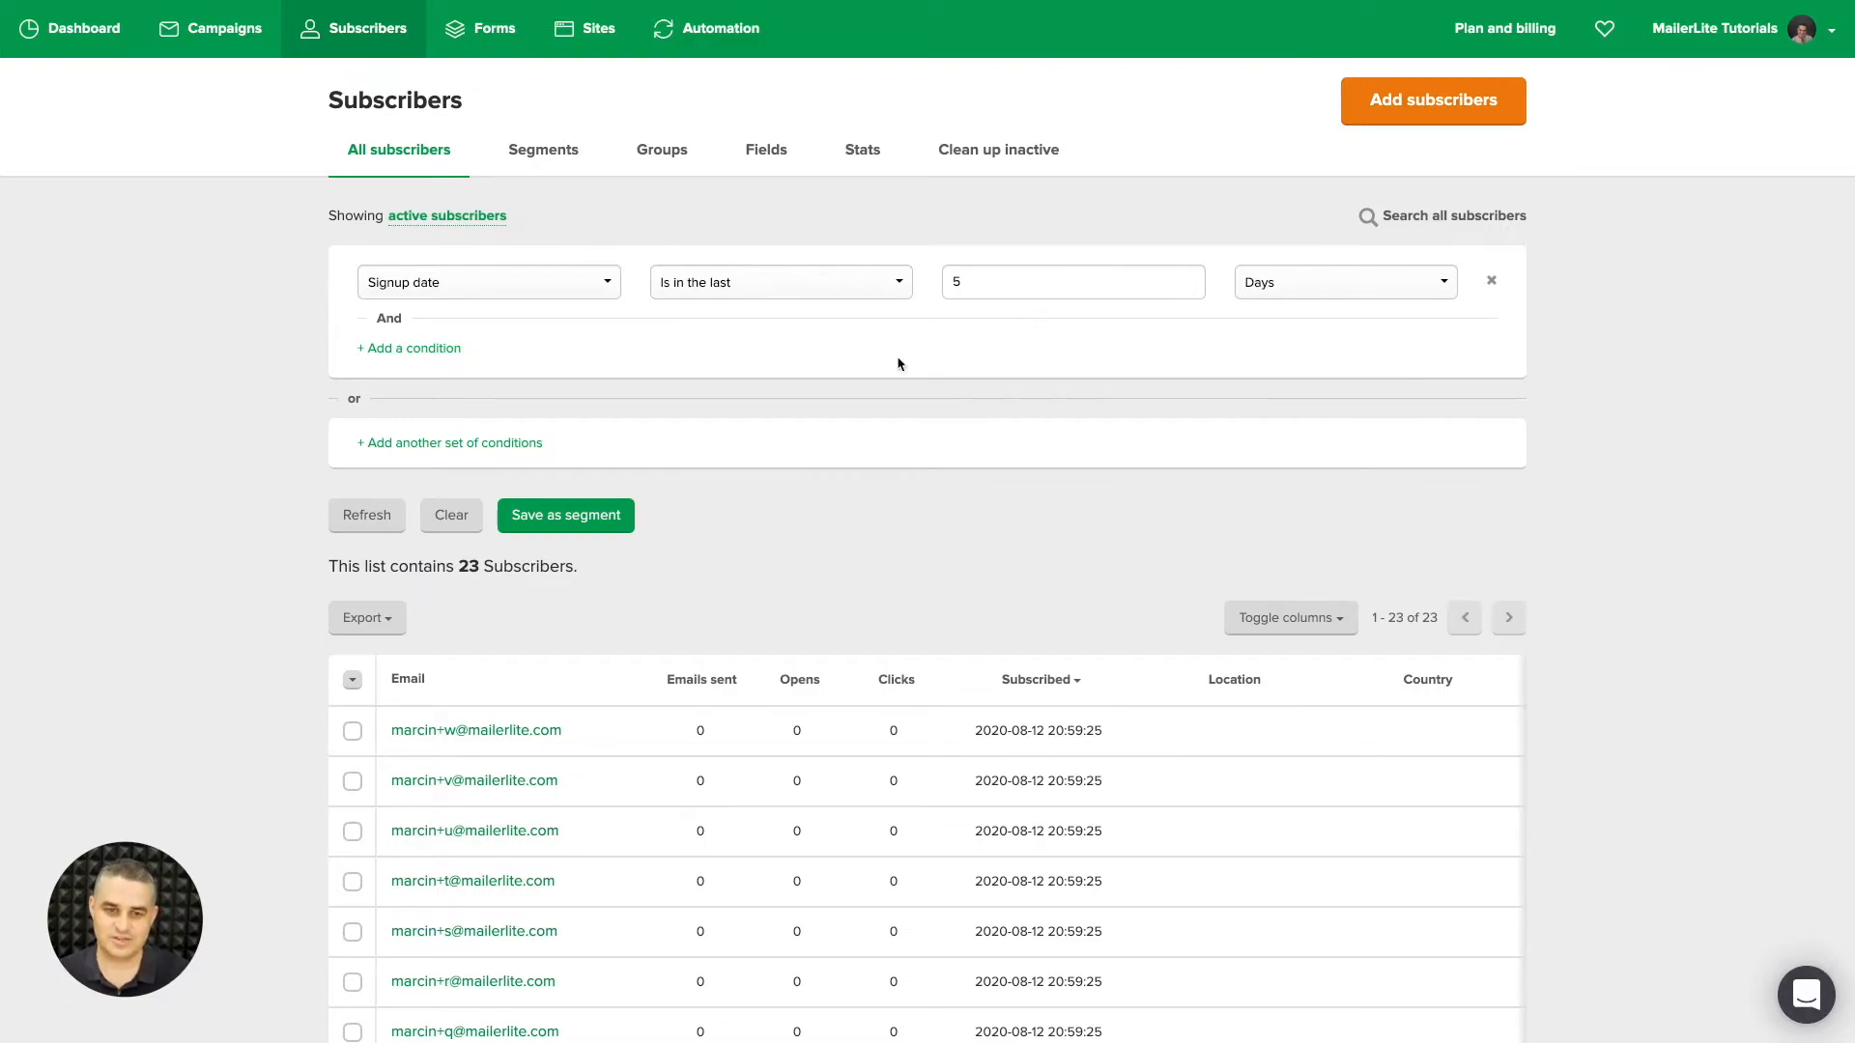
Add a second condition to the signup date filter requiring that the location is not European Union.
click(425, 349)
click(481, 360)
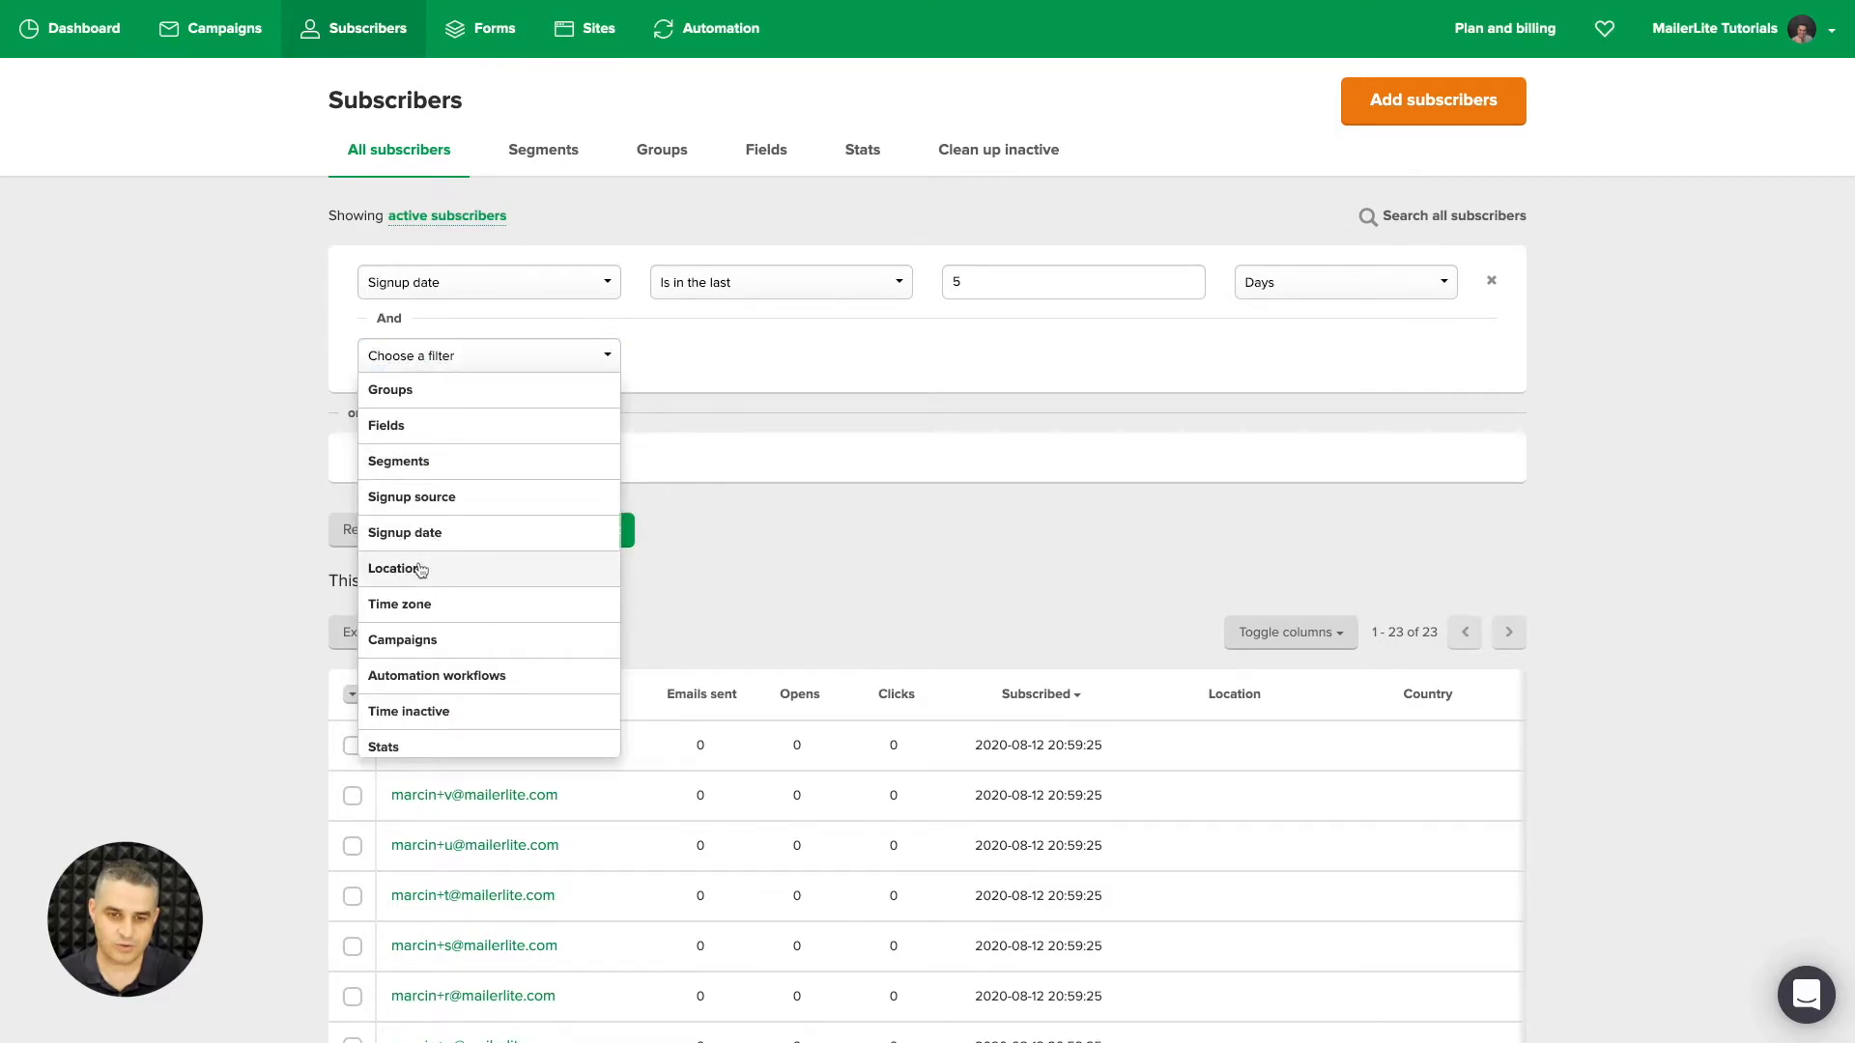
click(422, 567)
click(1013, 362)
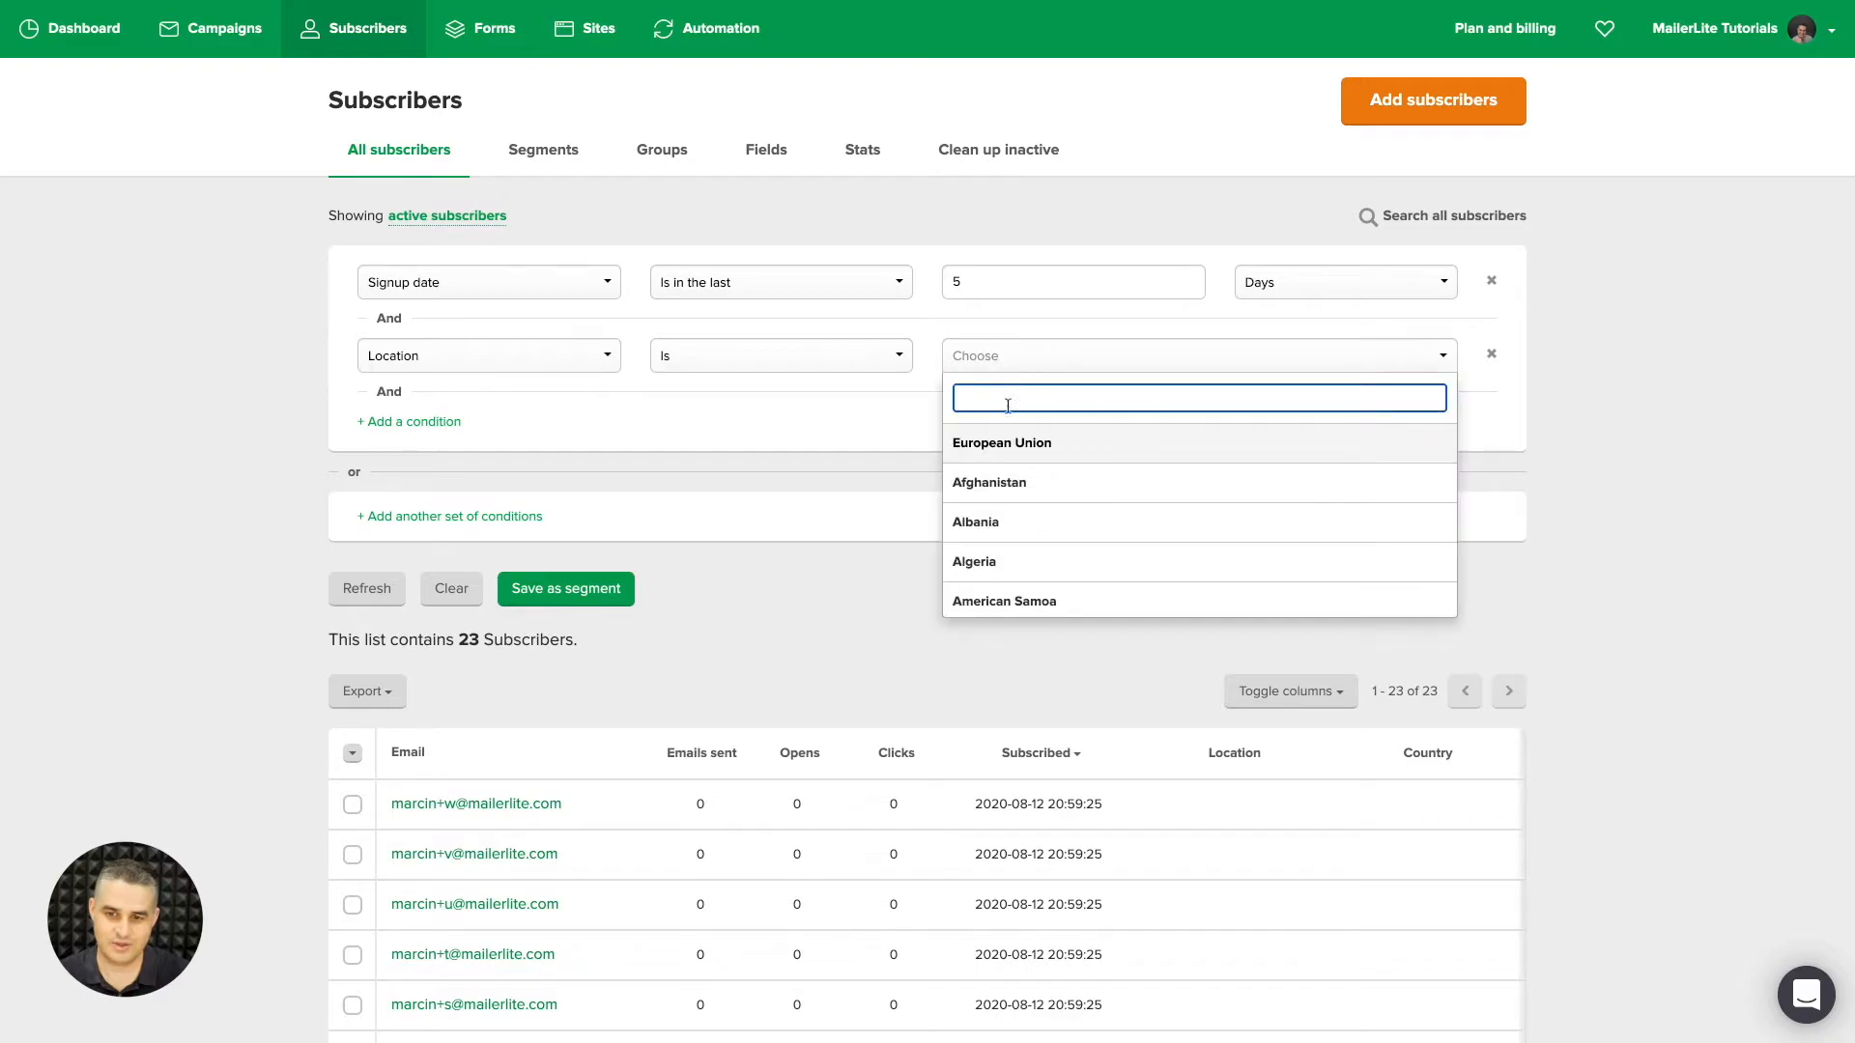
click(996, 442)
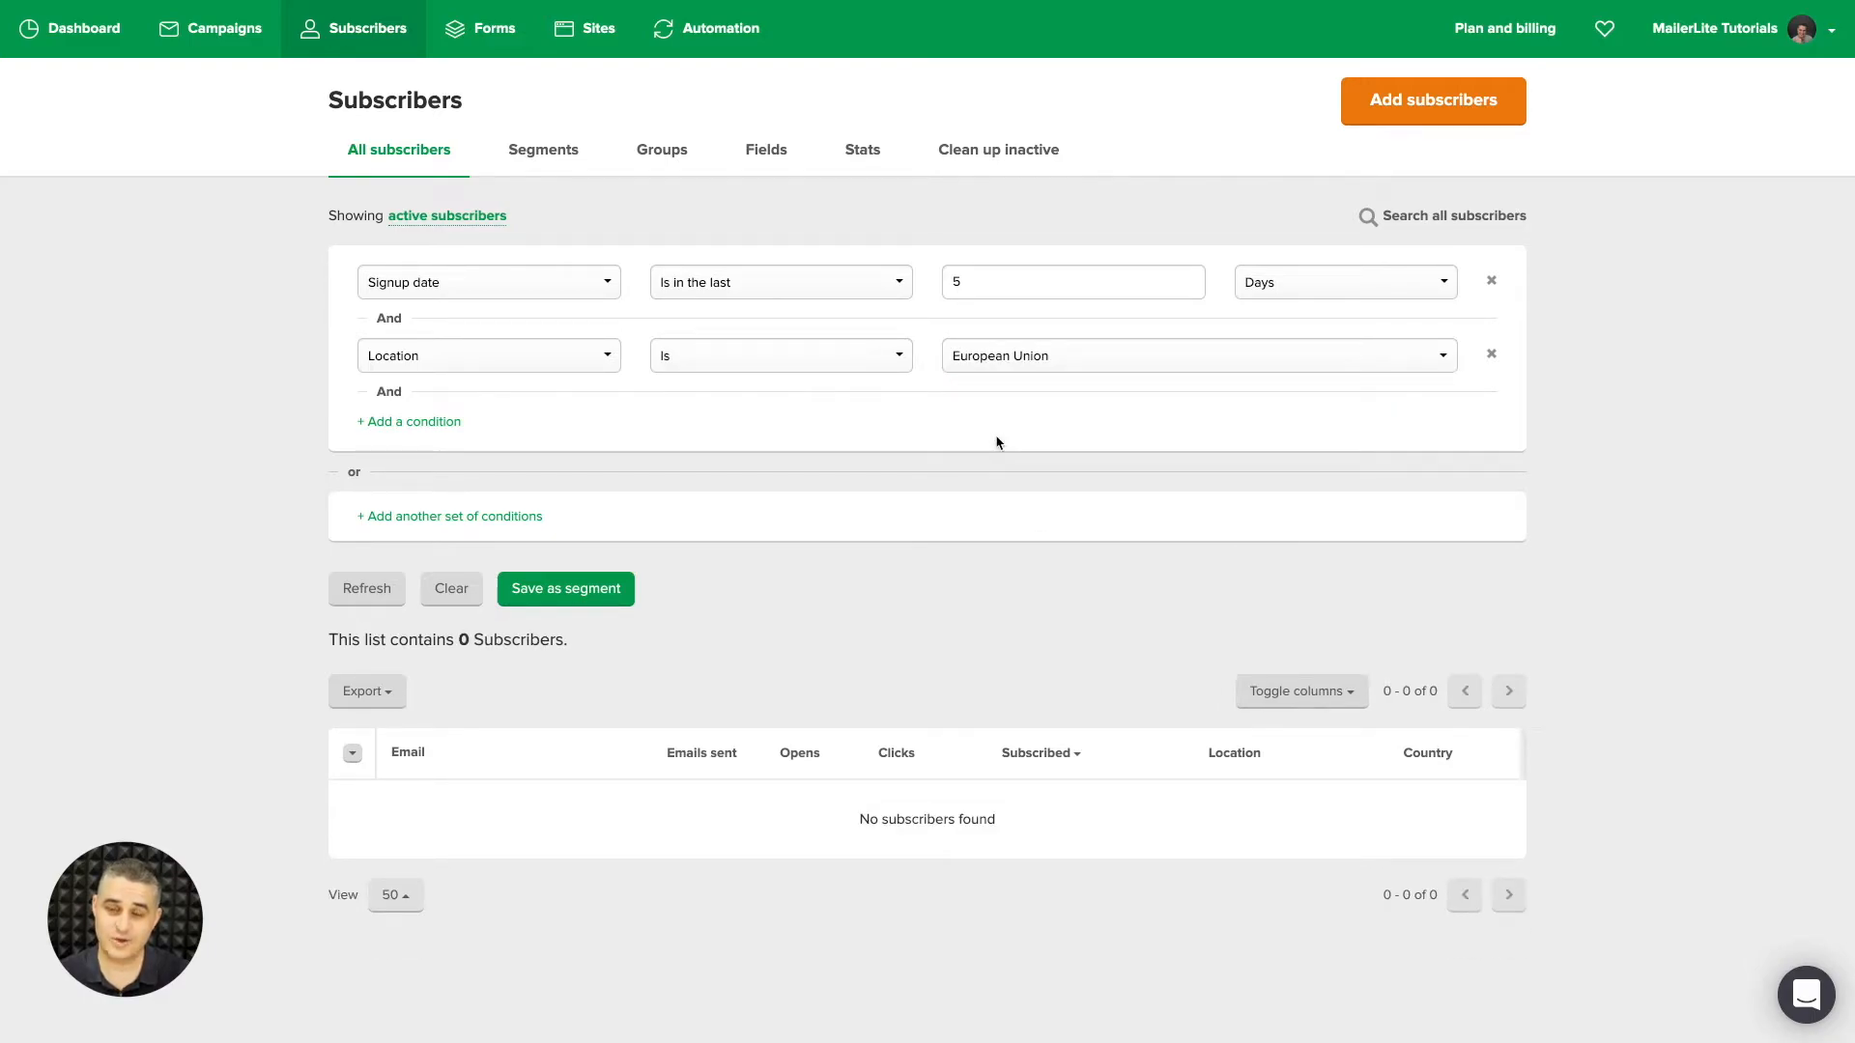
click(861, 366)
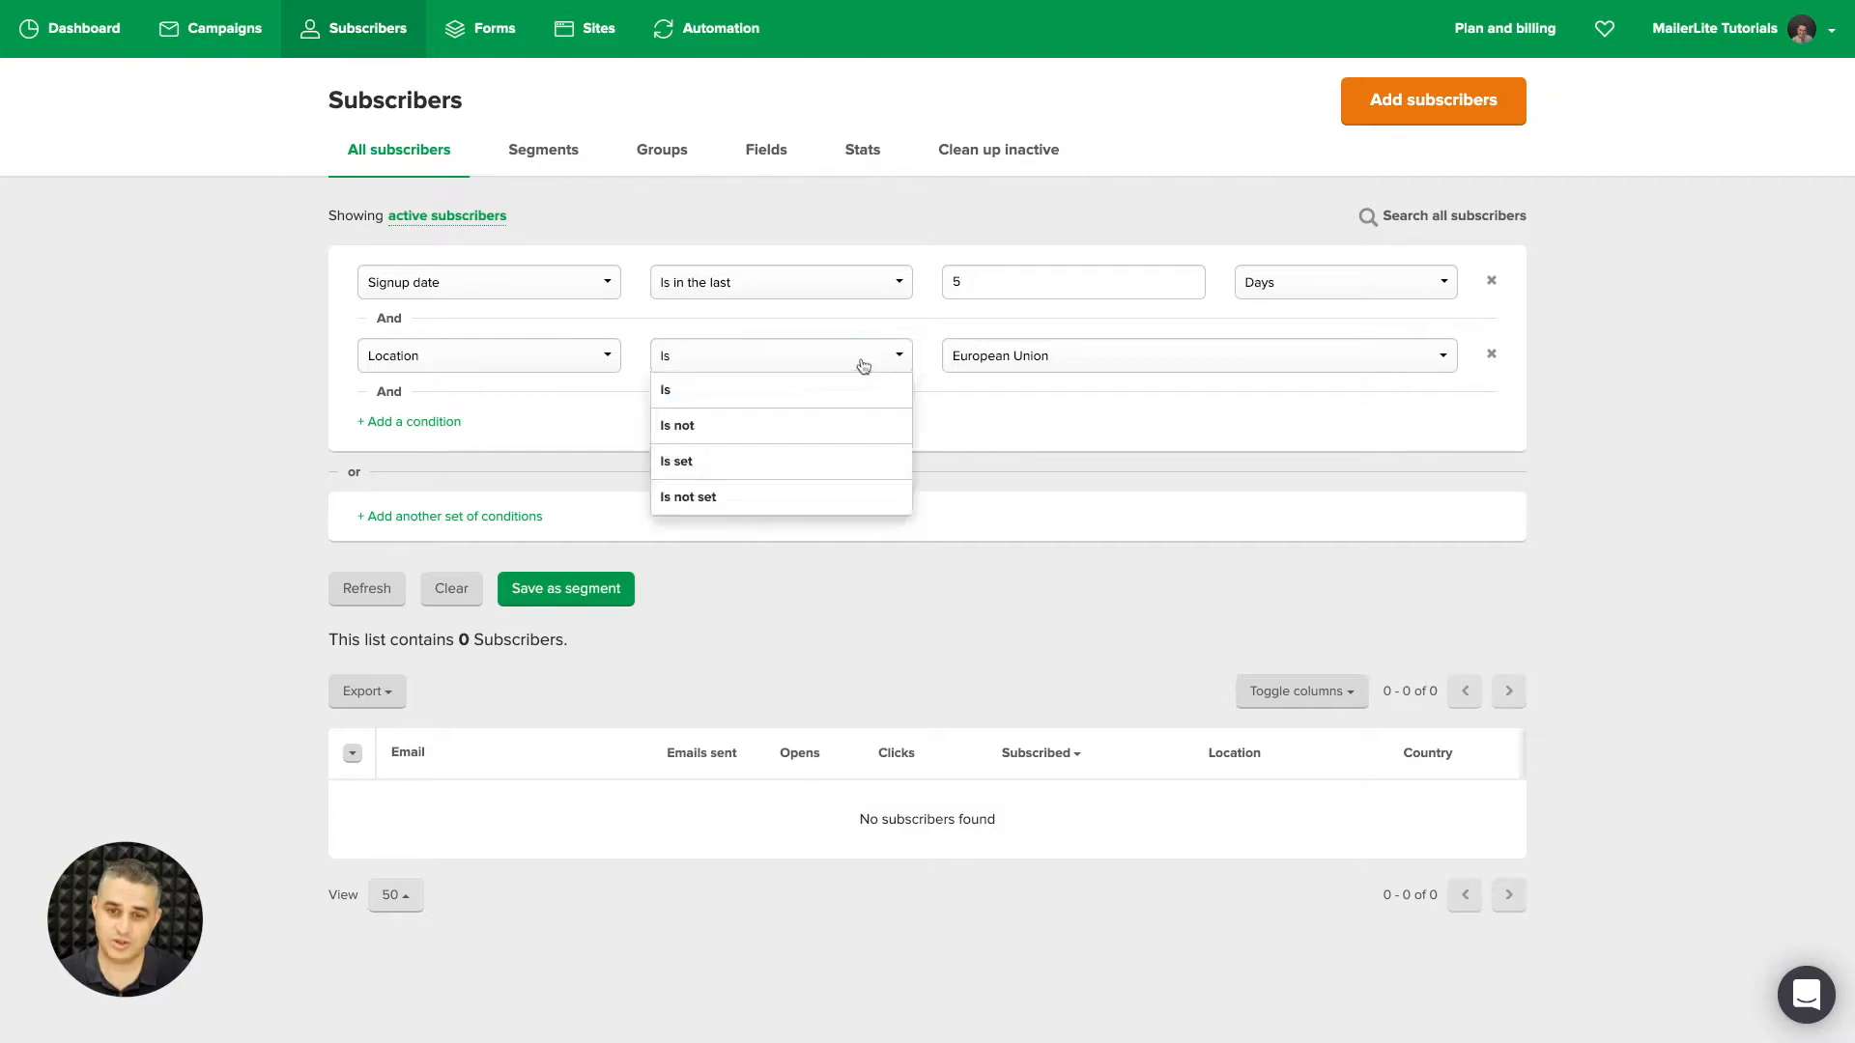
click(745, 425)
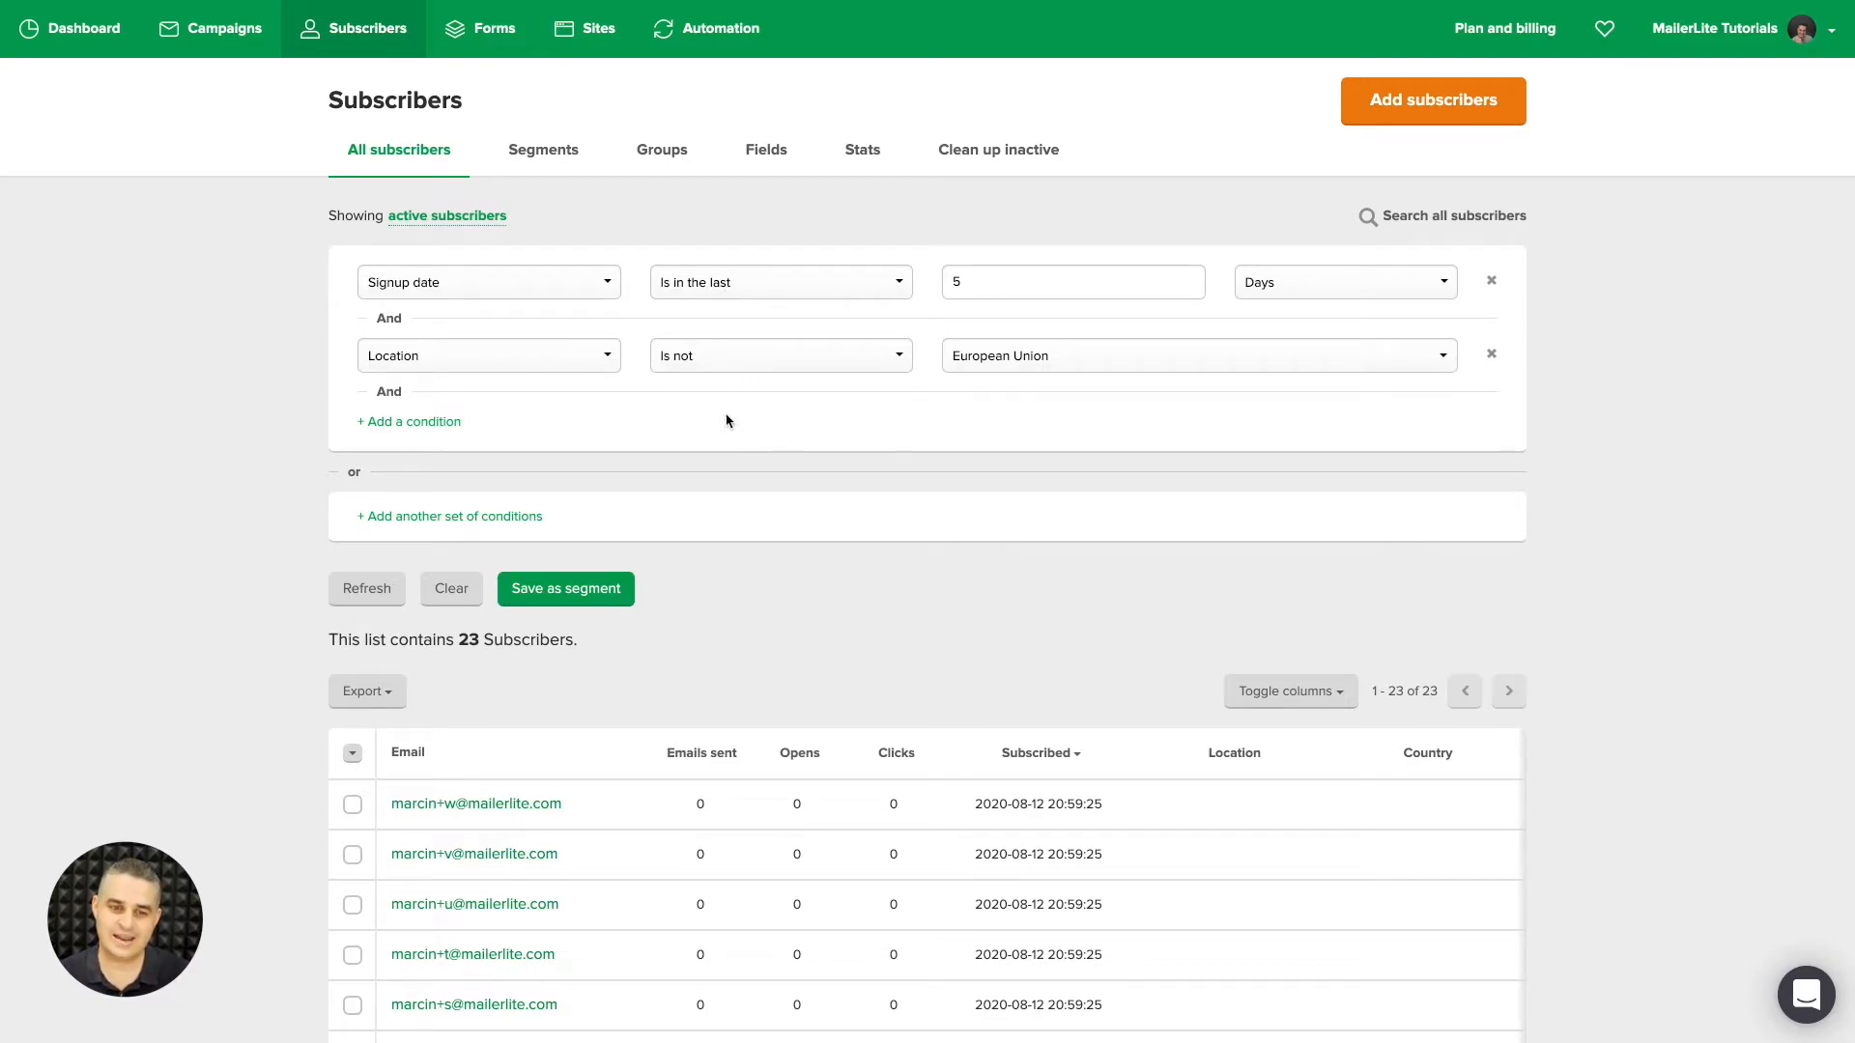
Add an alternative set of conditions matching subscribers who belong to the group Team (MailerCheck results).
click(422, 518)
click(455, 525)
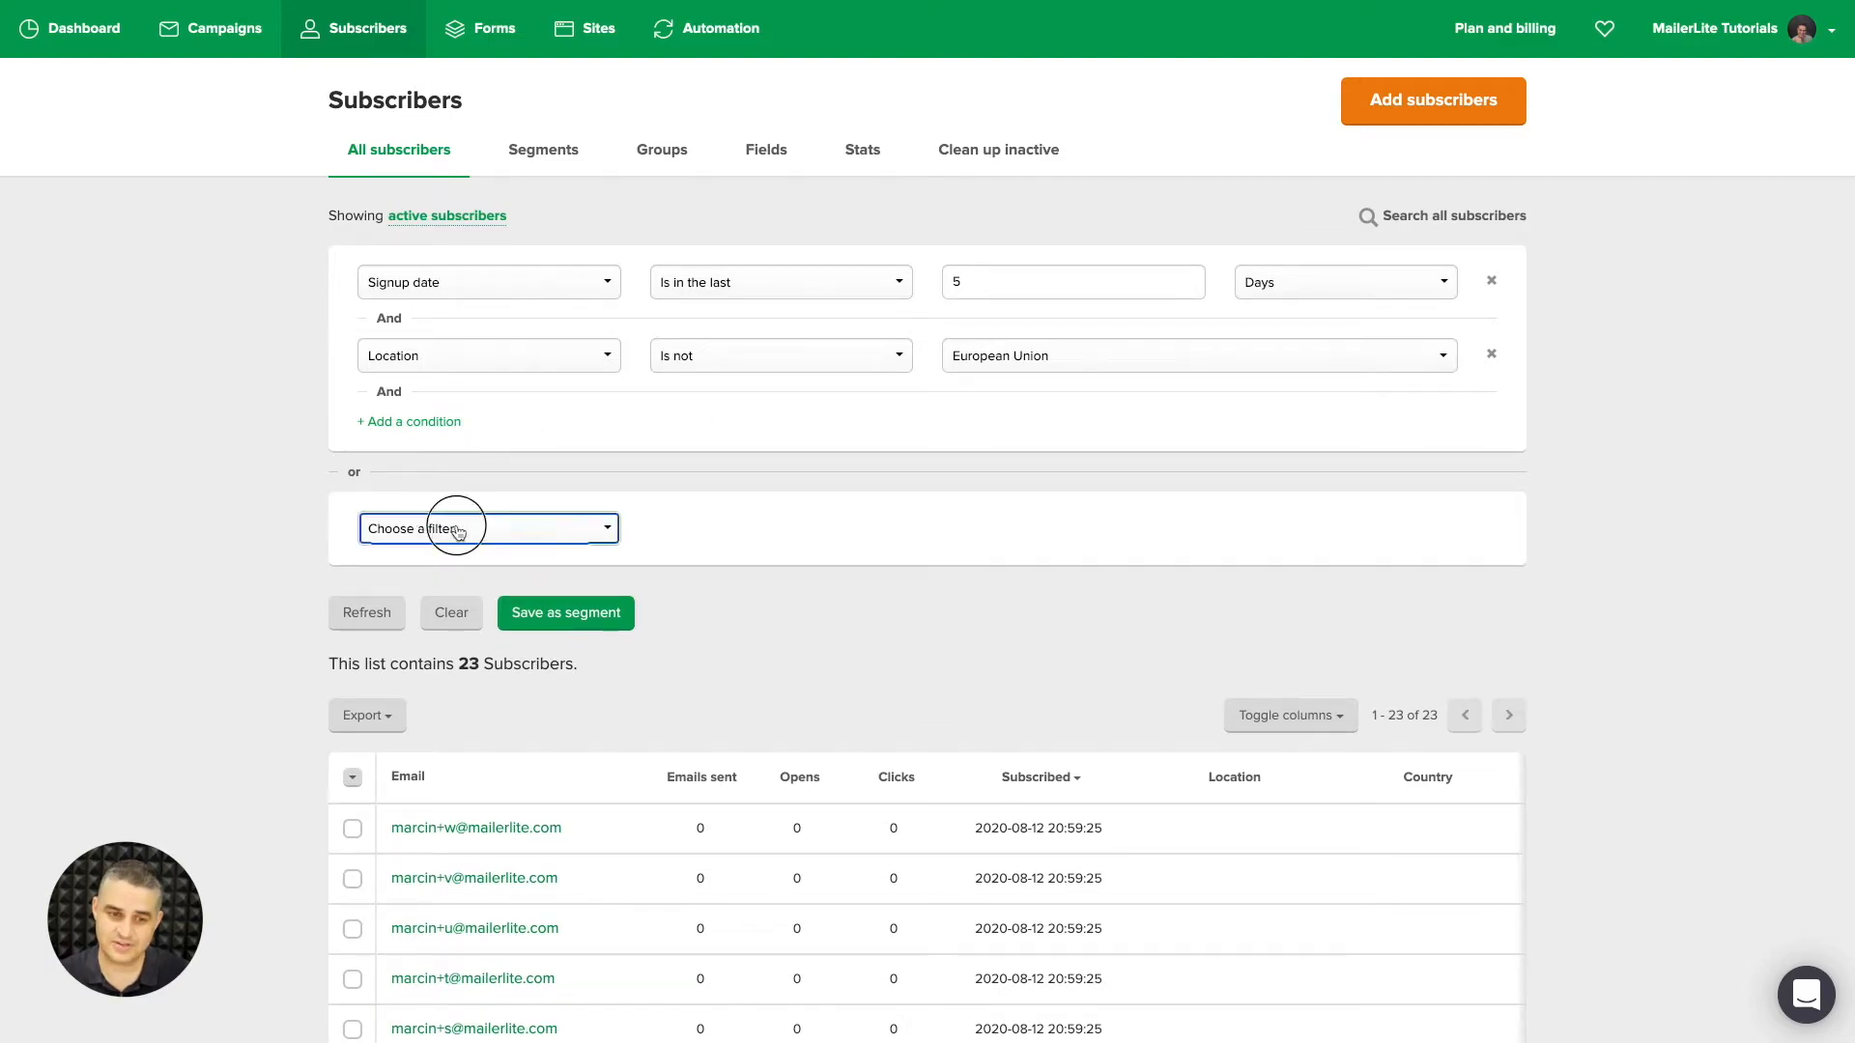
click(435, 564)
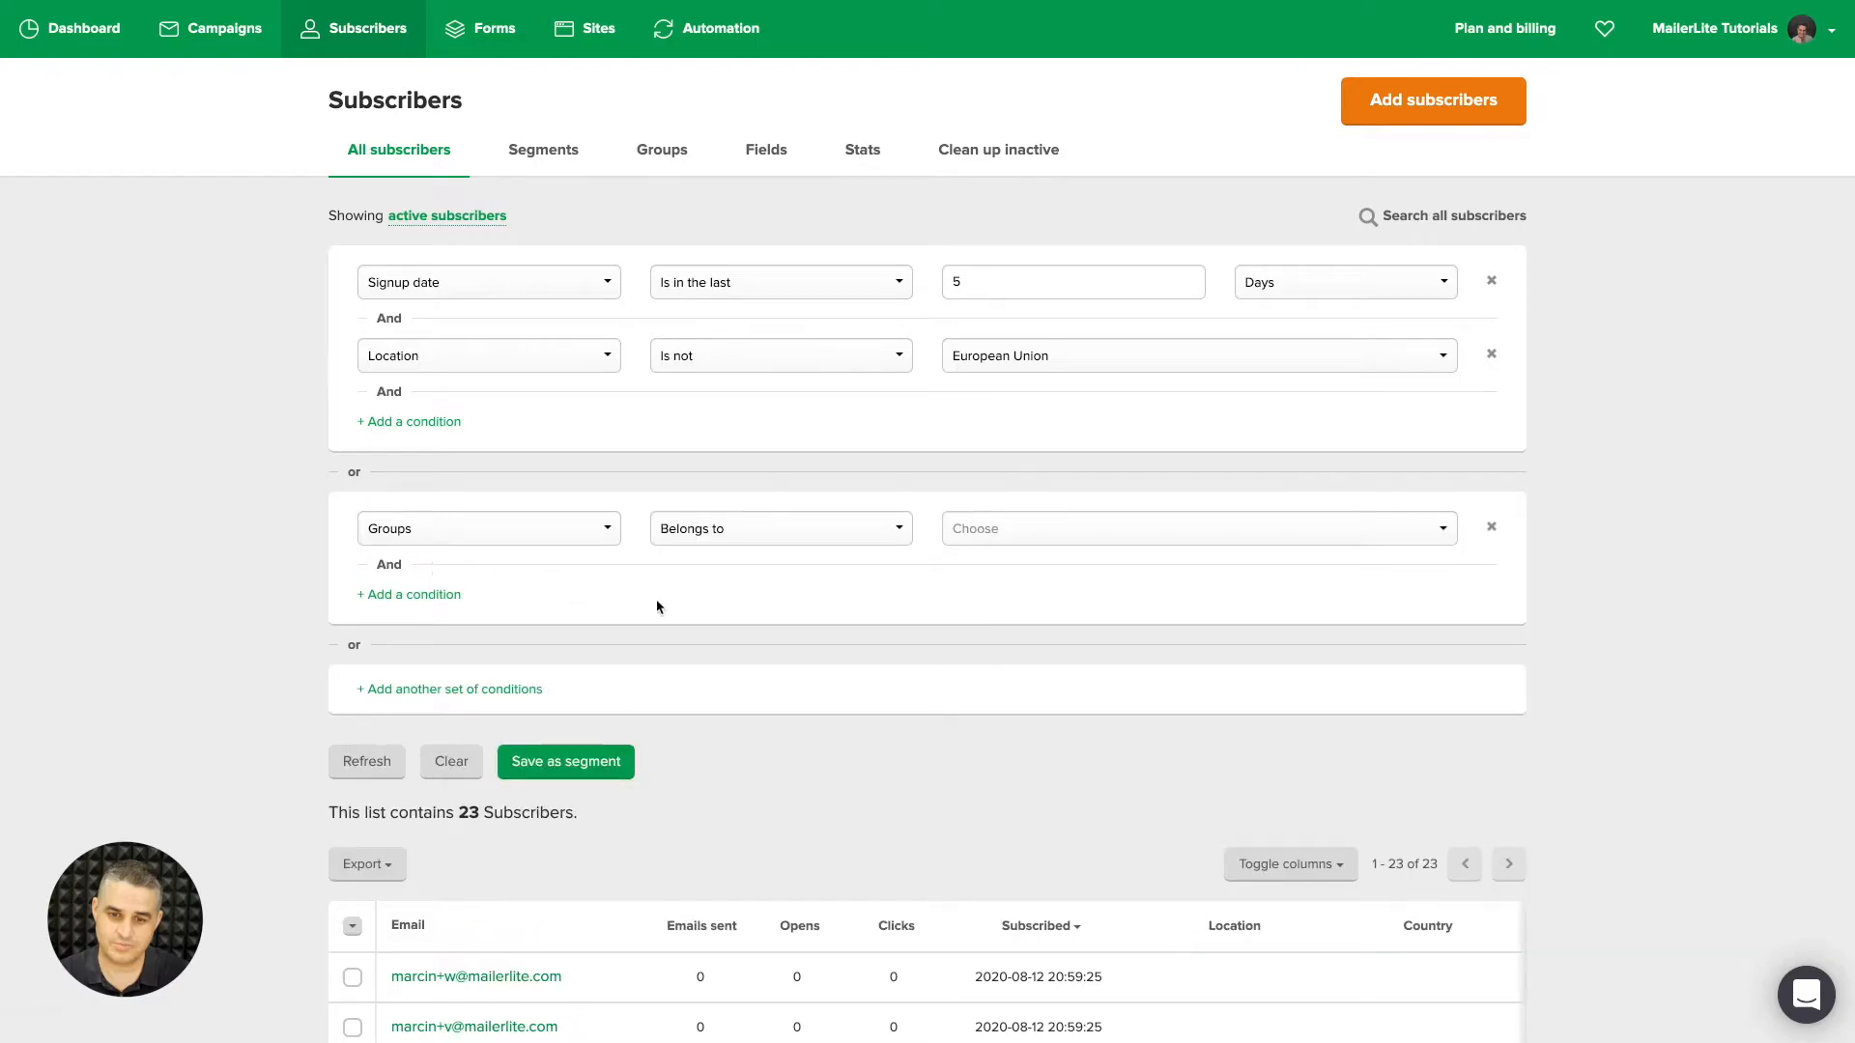
click(1055, 541)
text(tea)
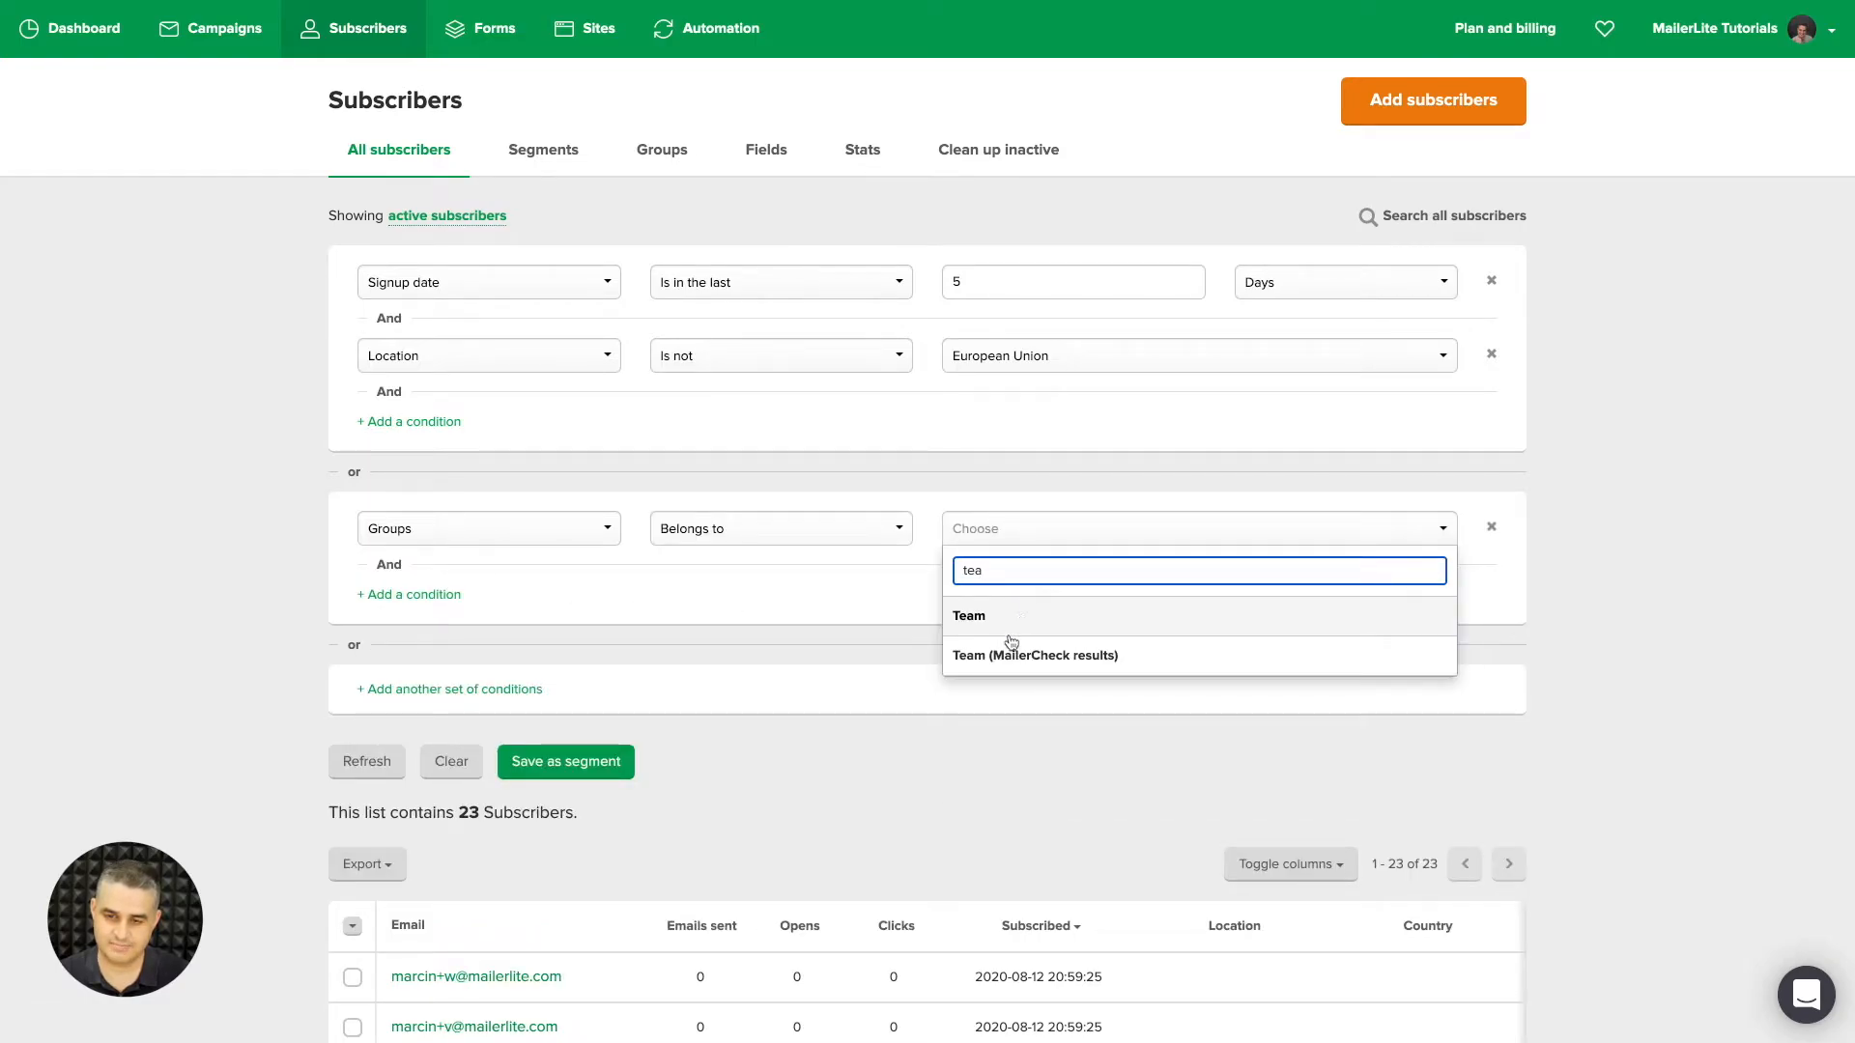
click(1015, 649)
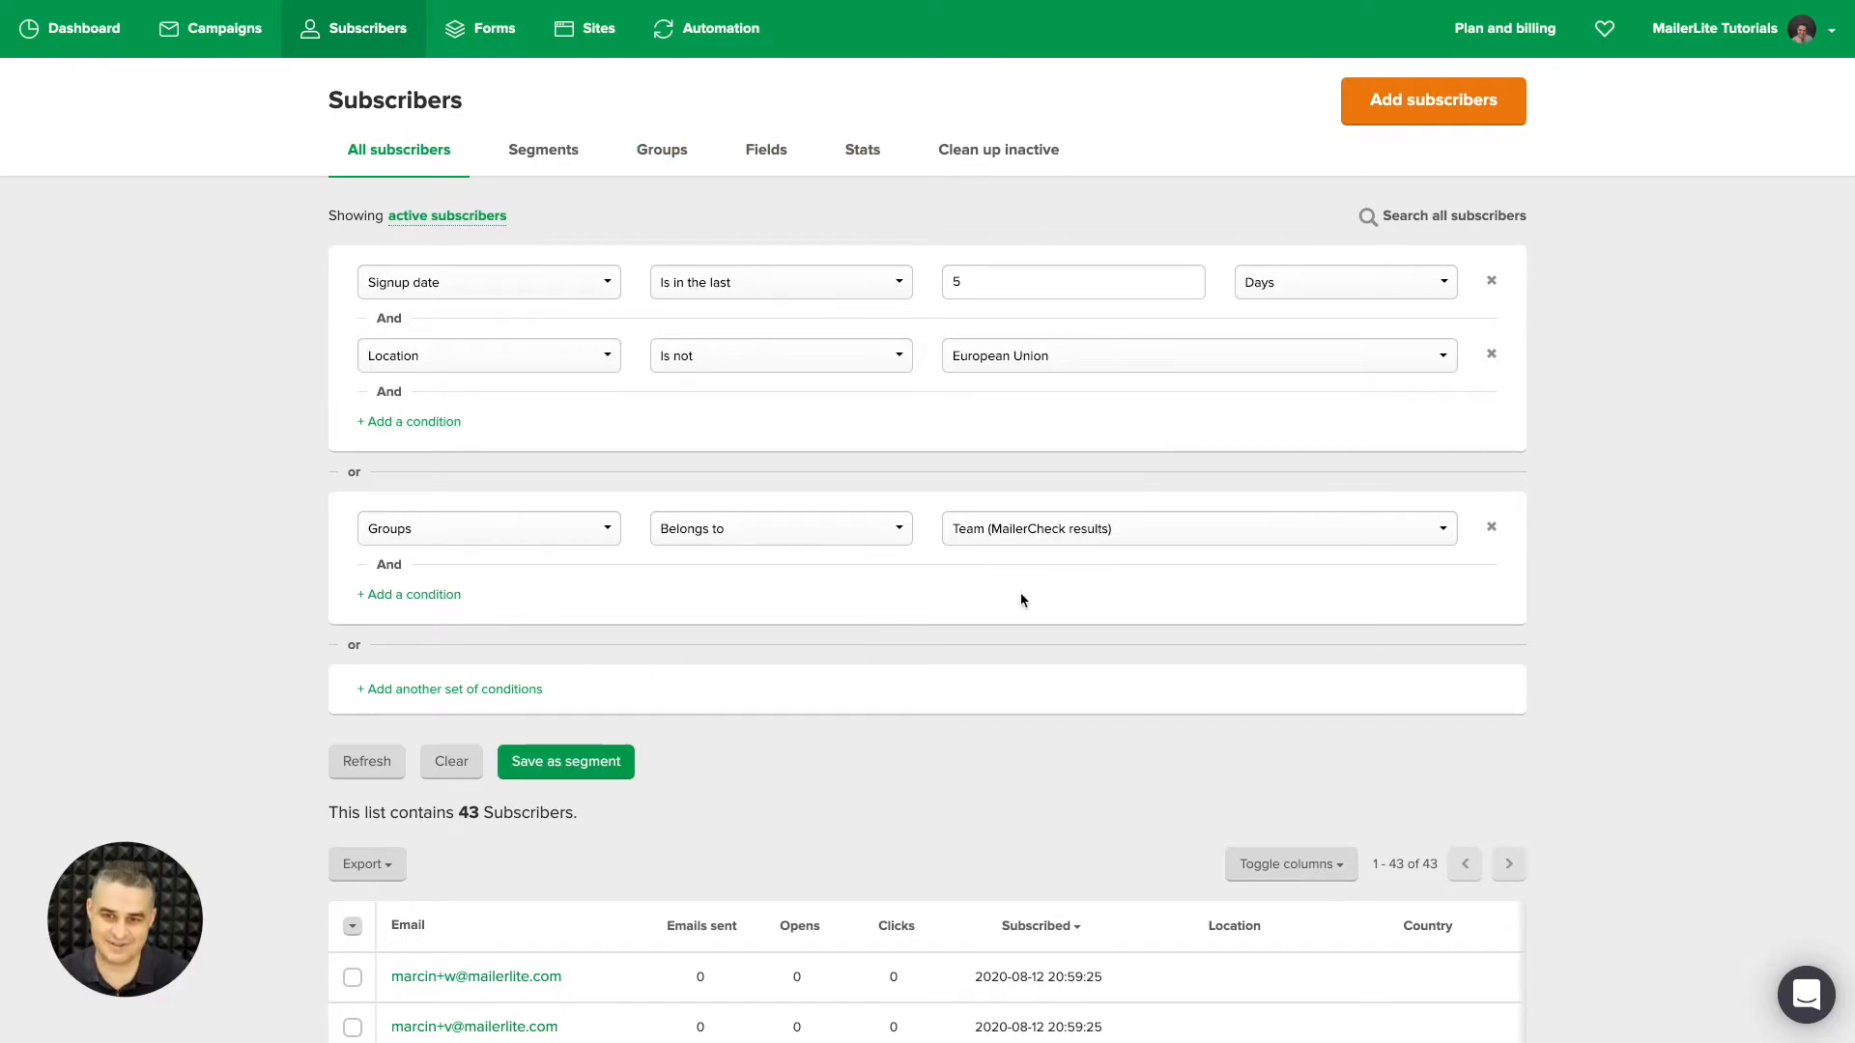
click(587, 762)
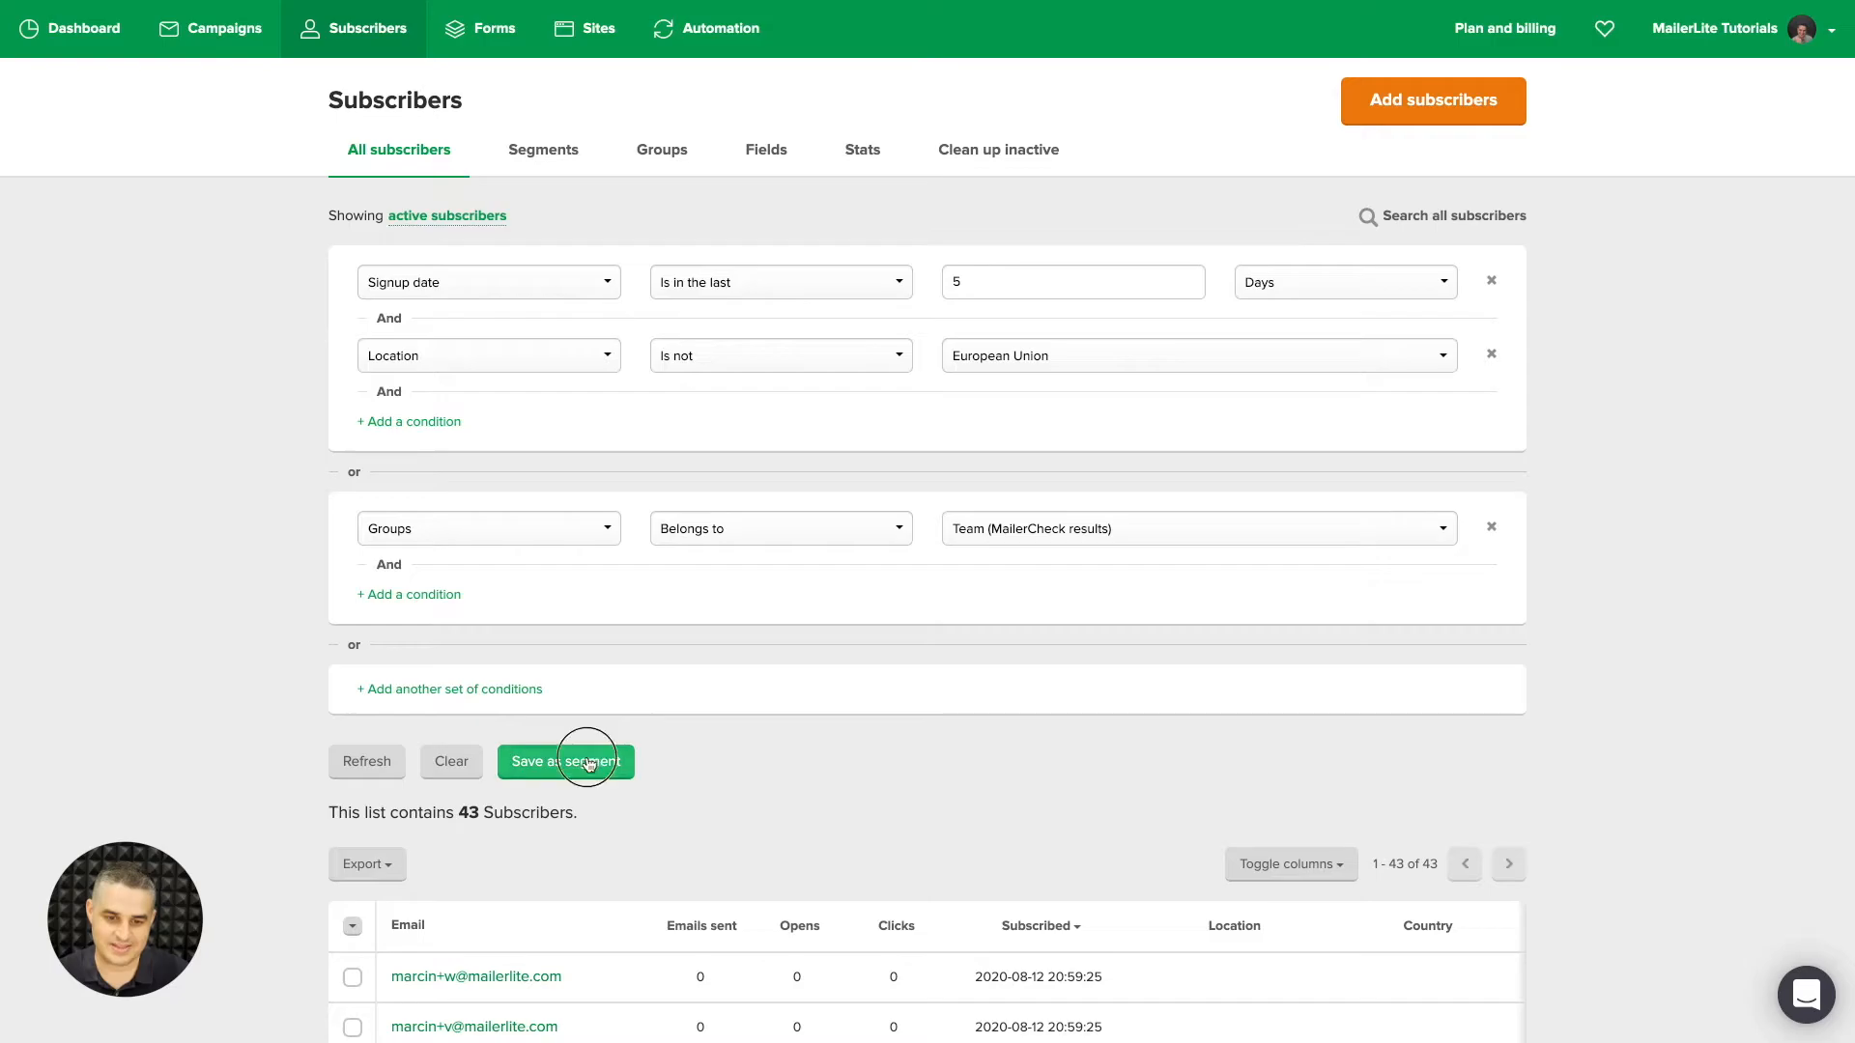
click(964, 145)
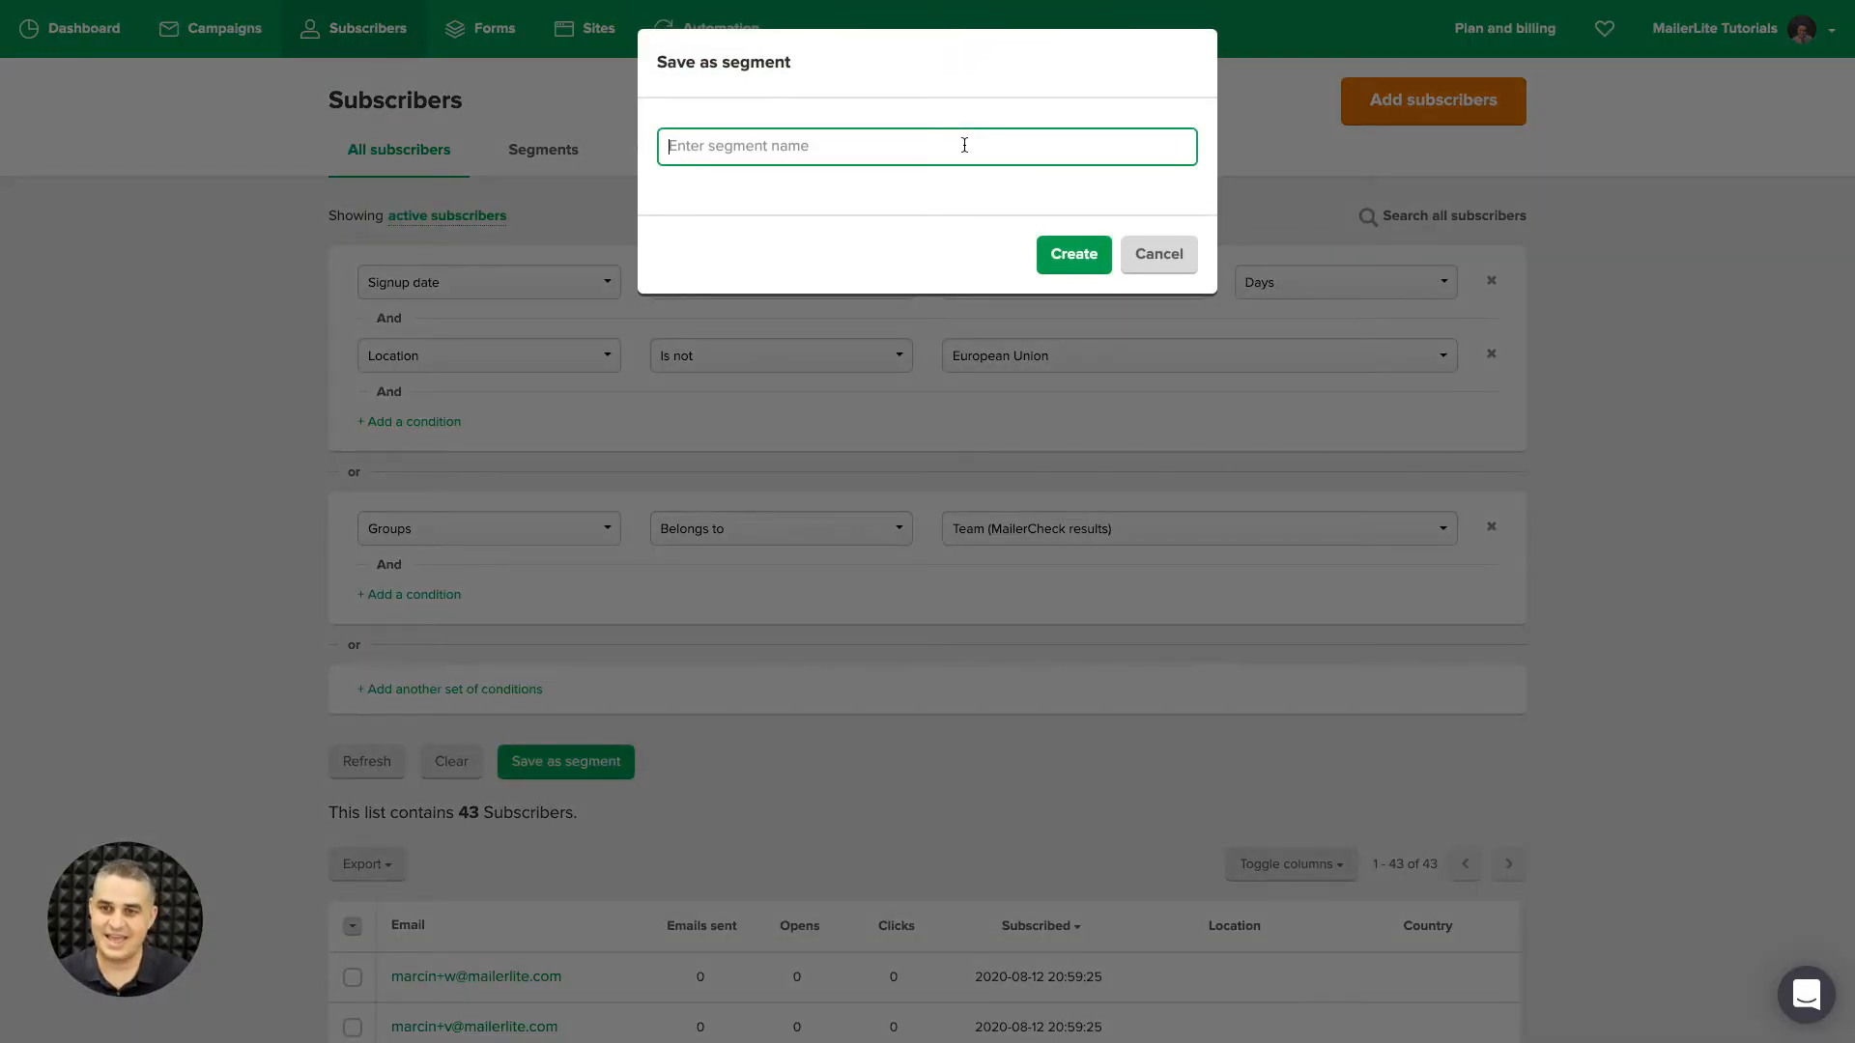
click(1155, 255)
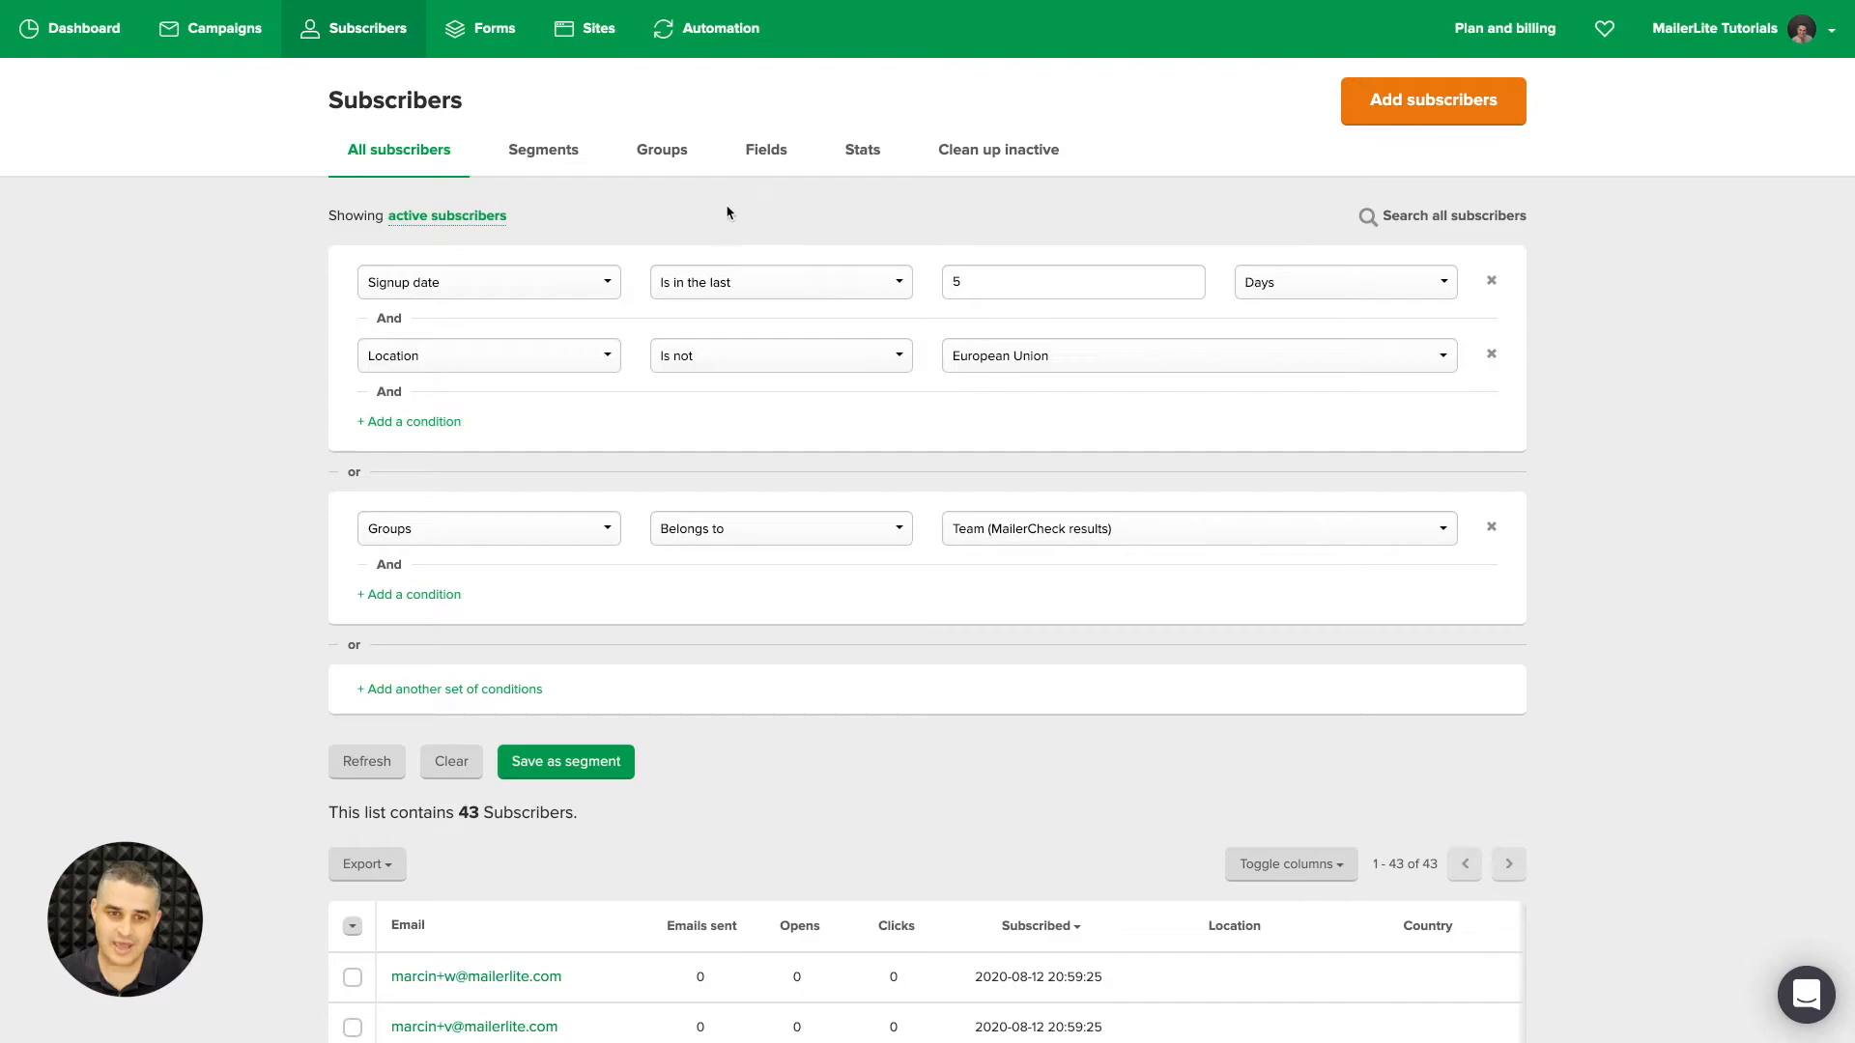
View the subscriber status options that the list can be restricted to.
click(483, 218)
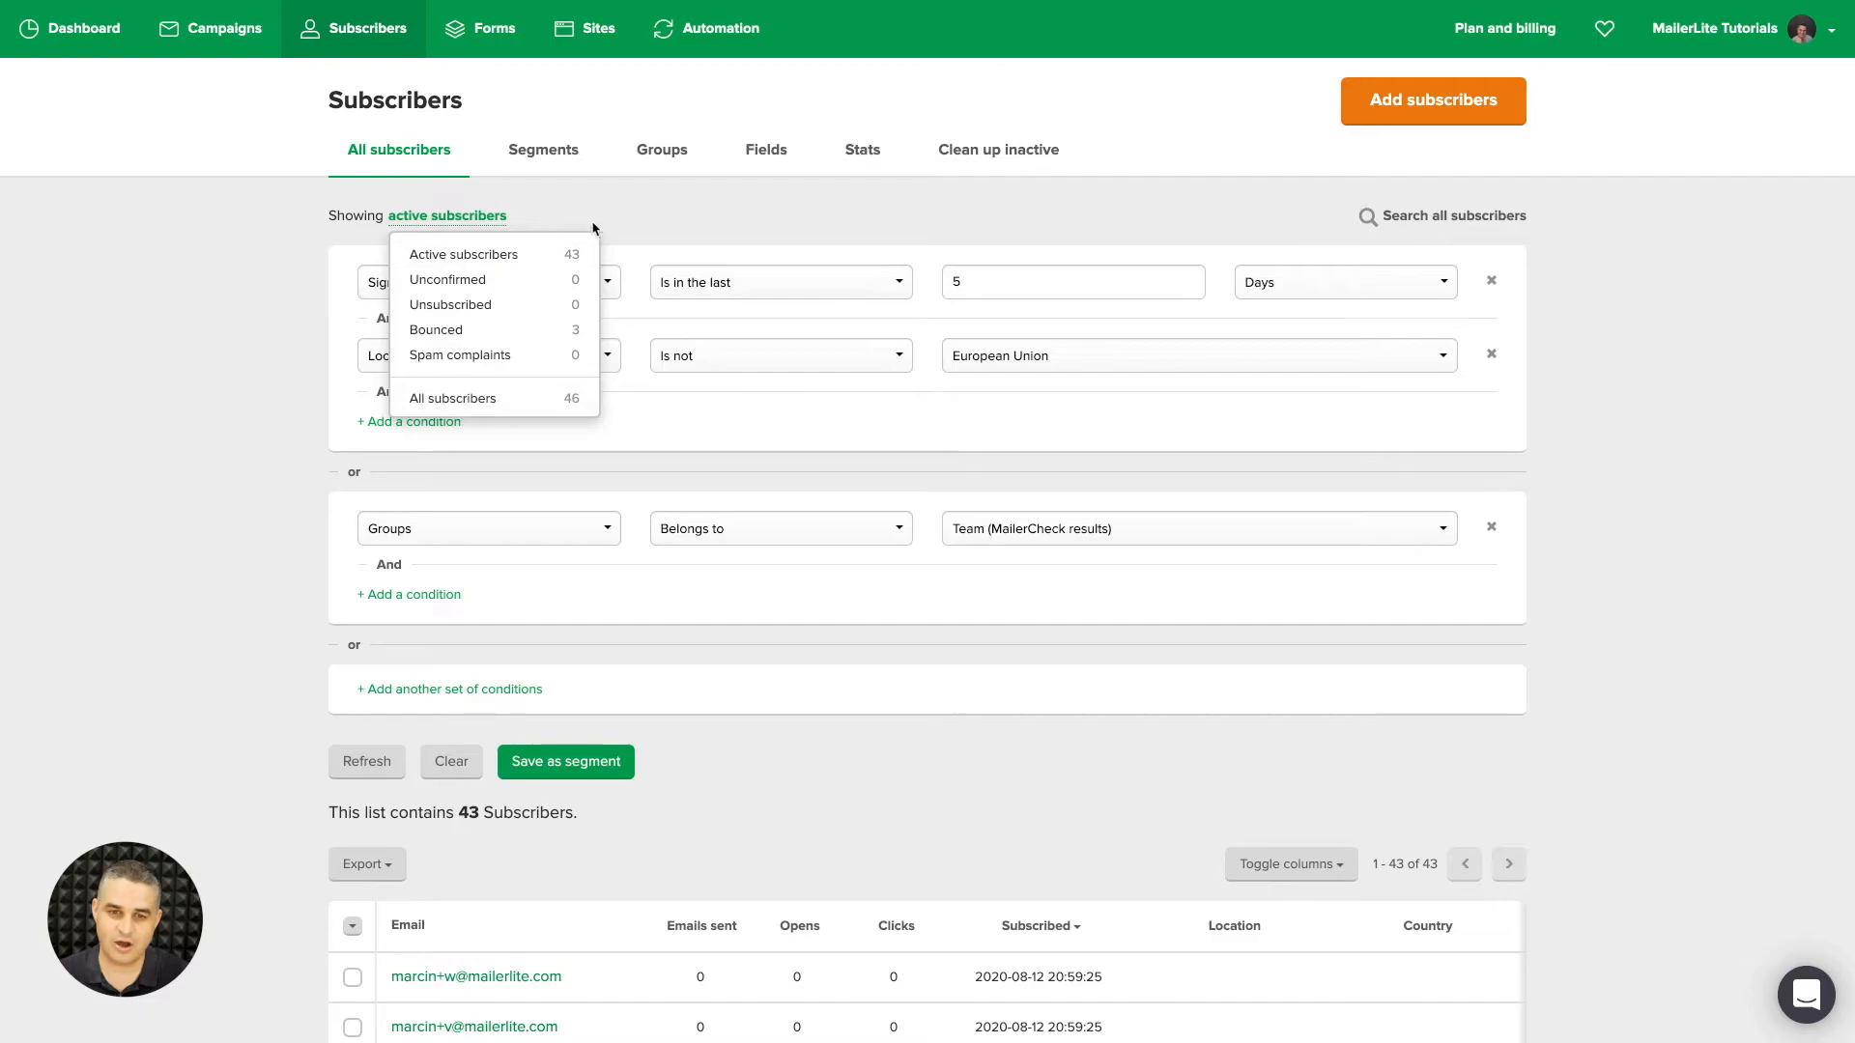
click(621, 213)
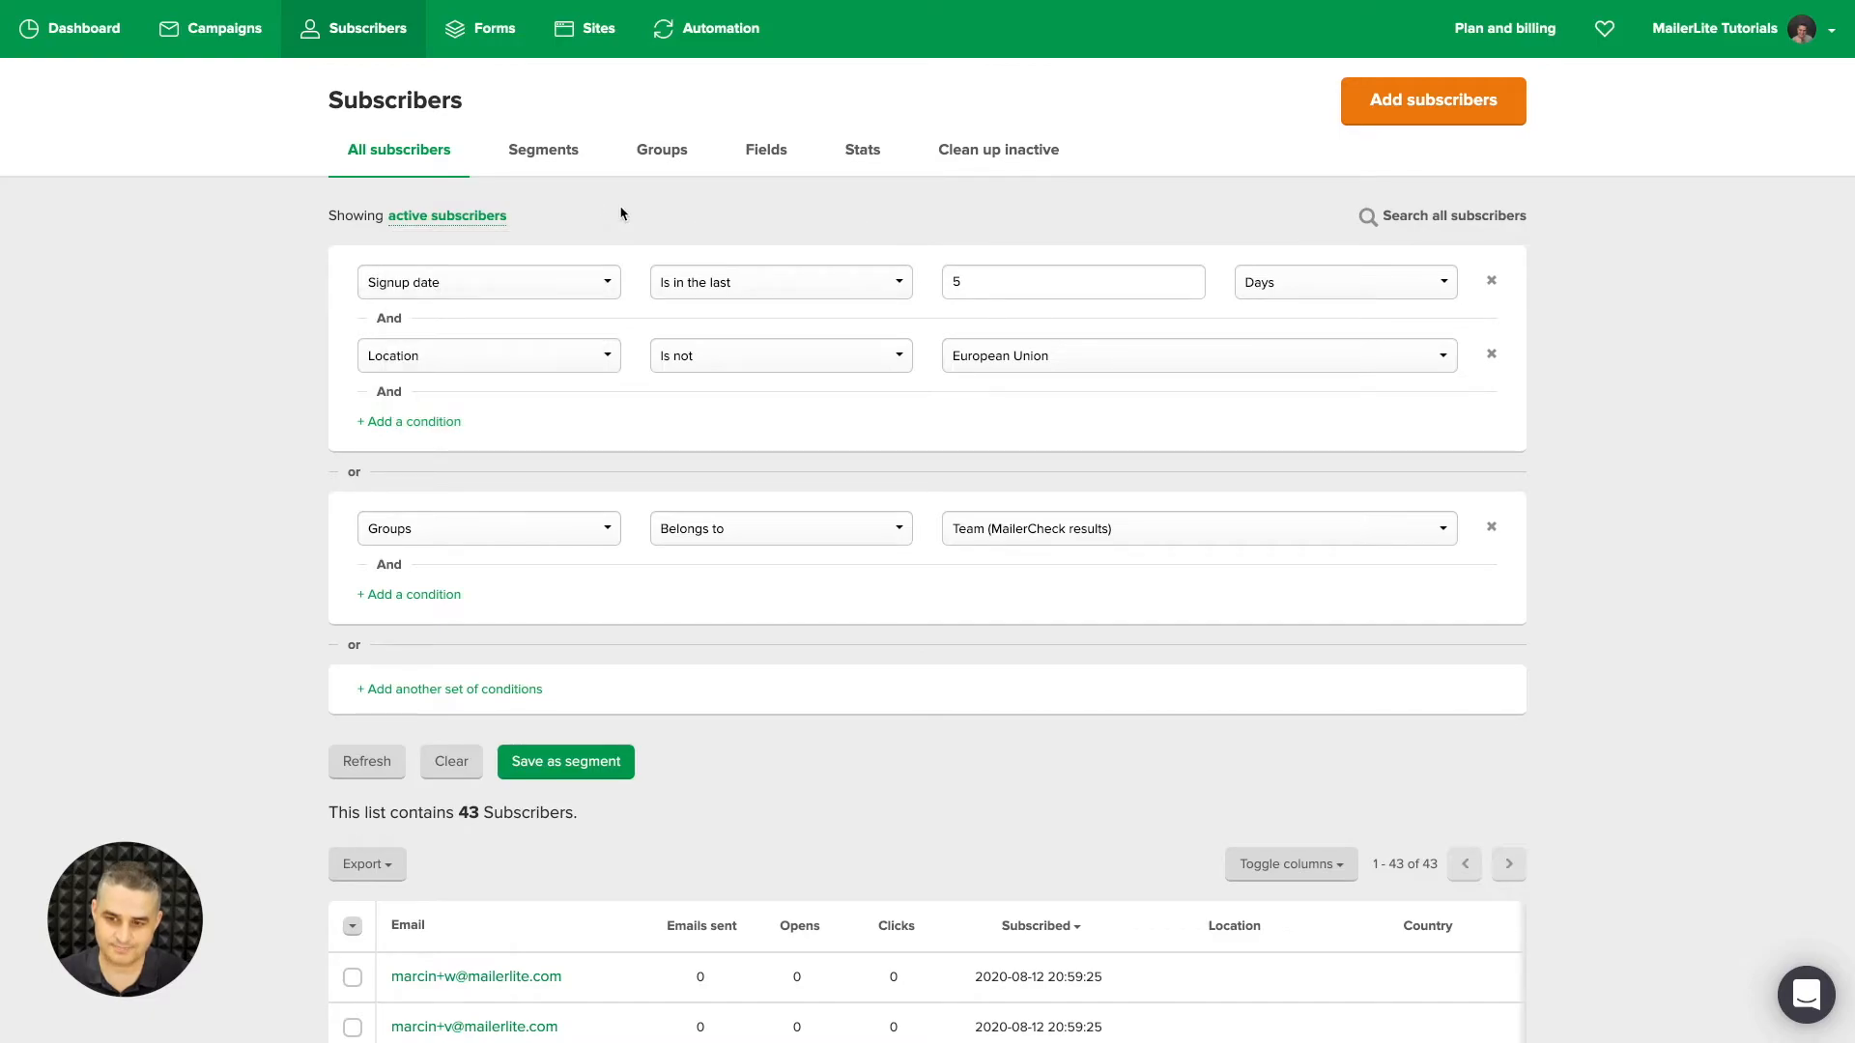
Clear all filter conditions and filter the subscribers to those whose signup date is in the last 5 days.
scroll(621, 212, down, 1)
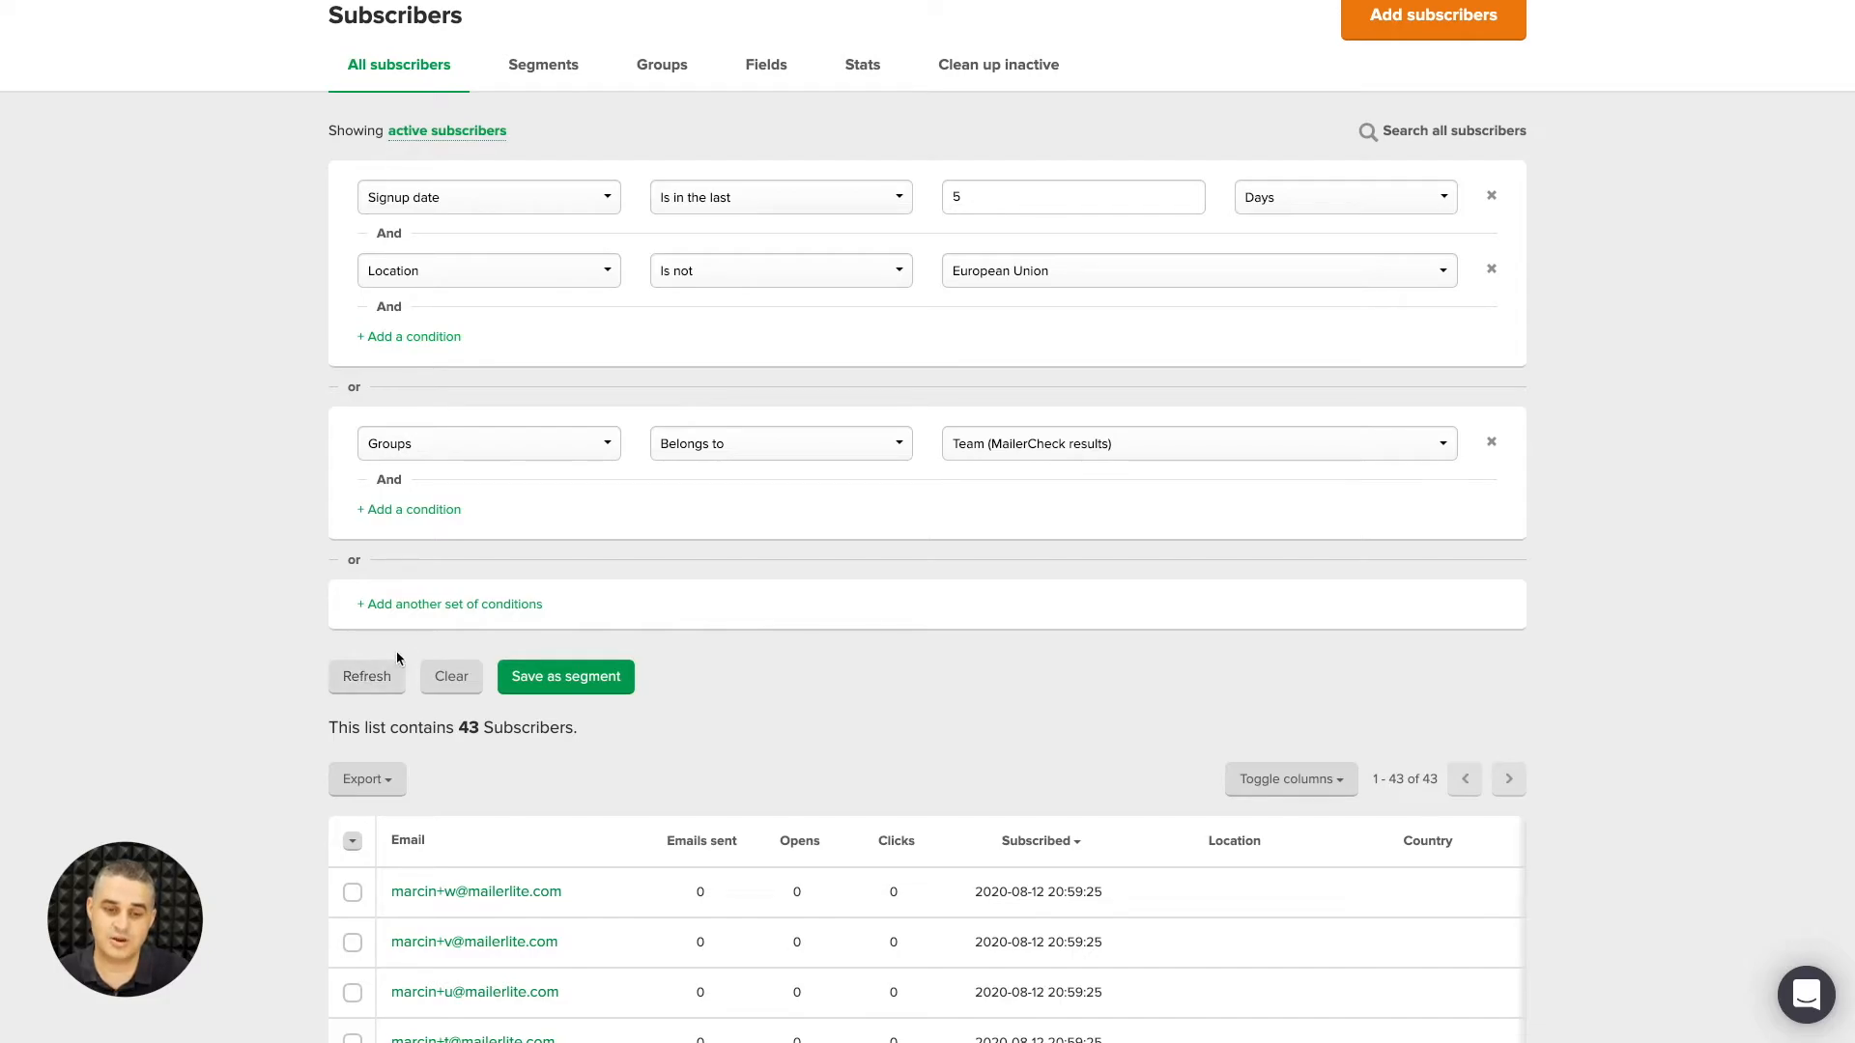
click(450, 680)
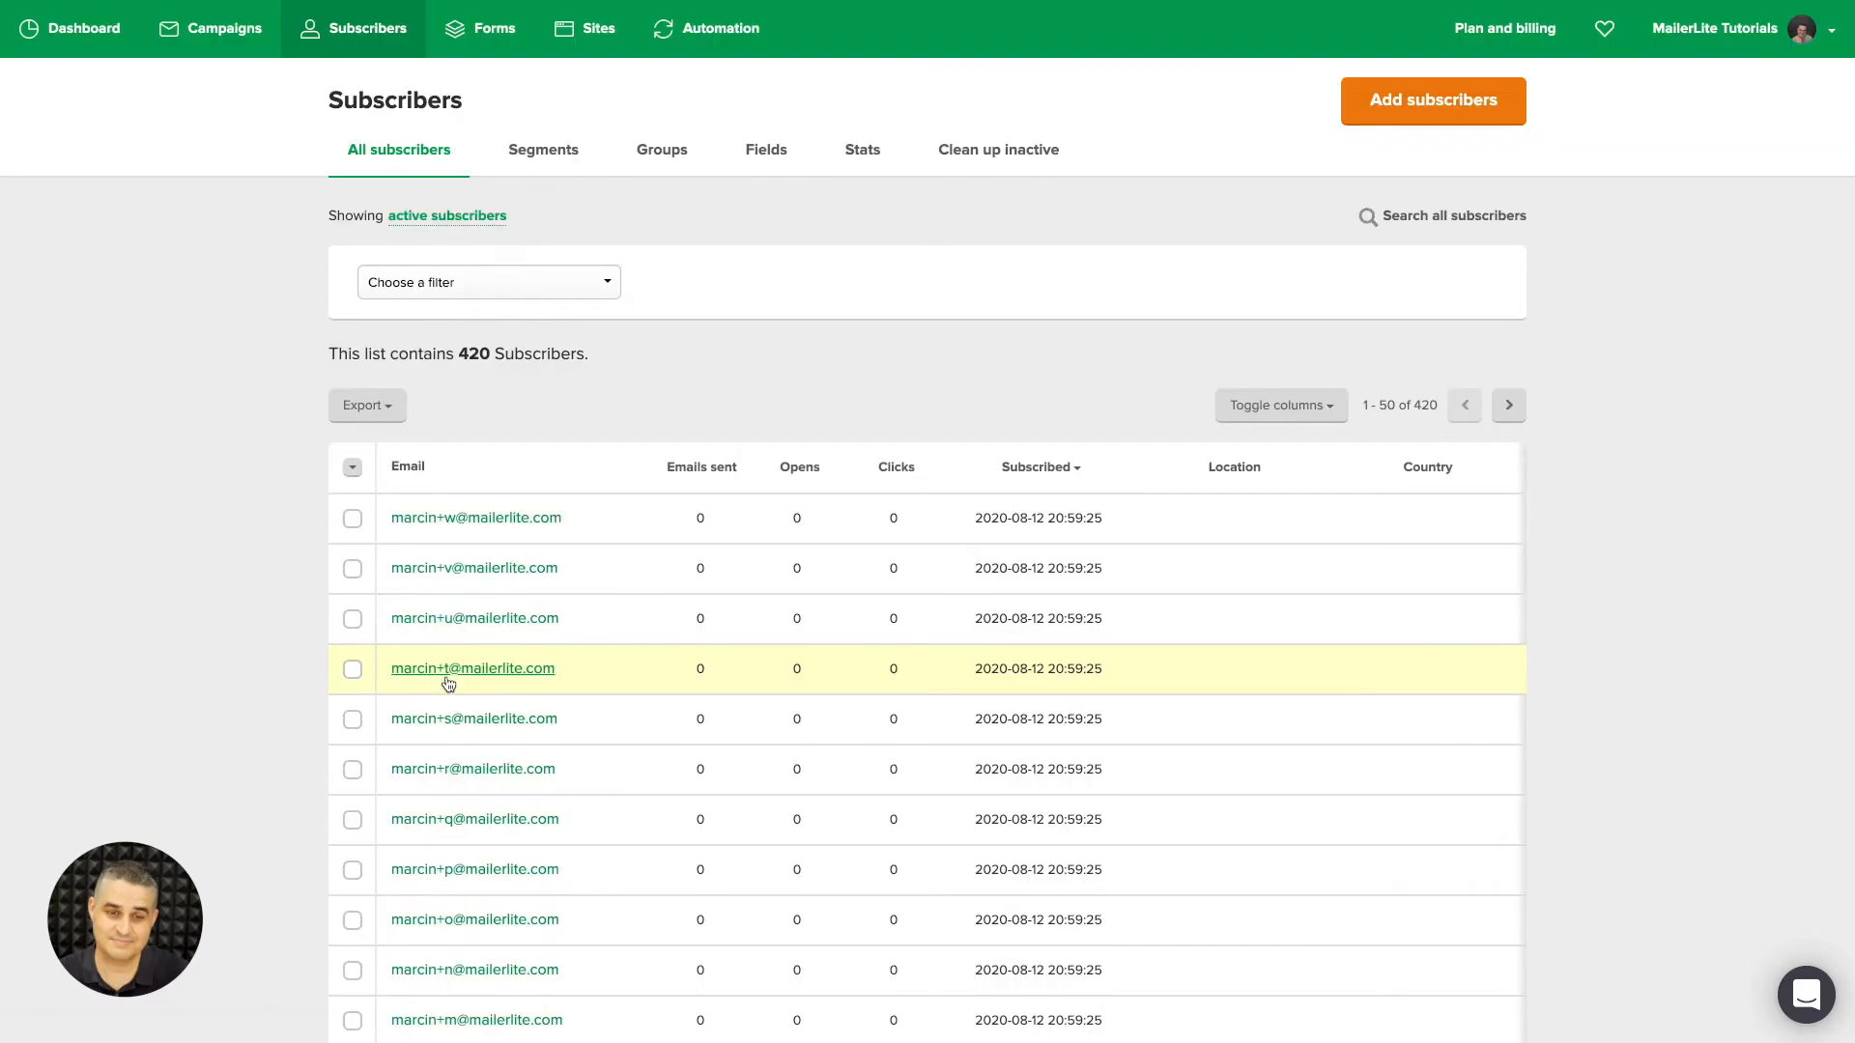
click(575, 281)
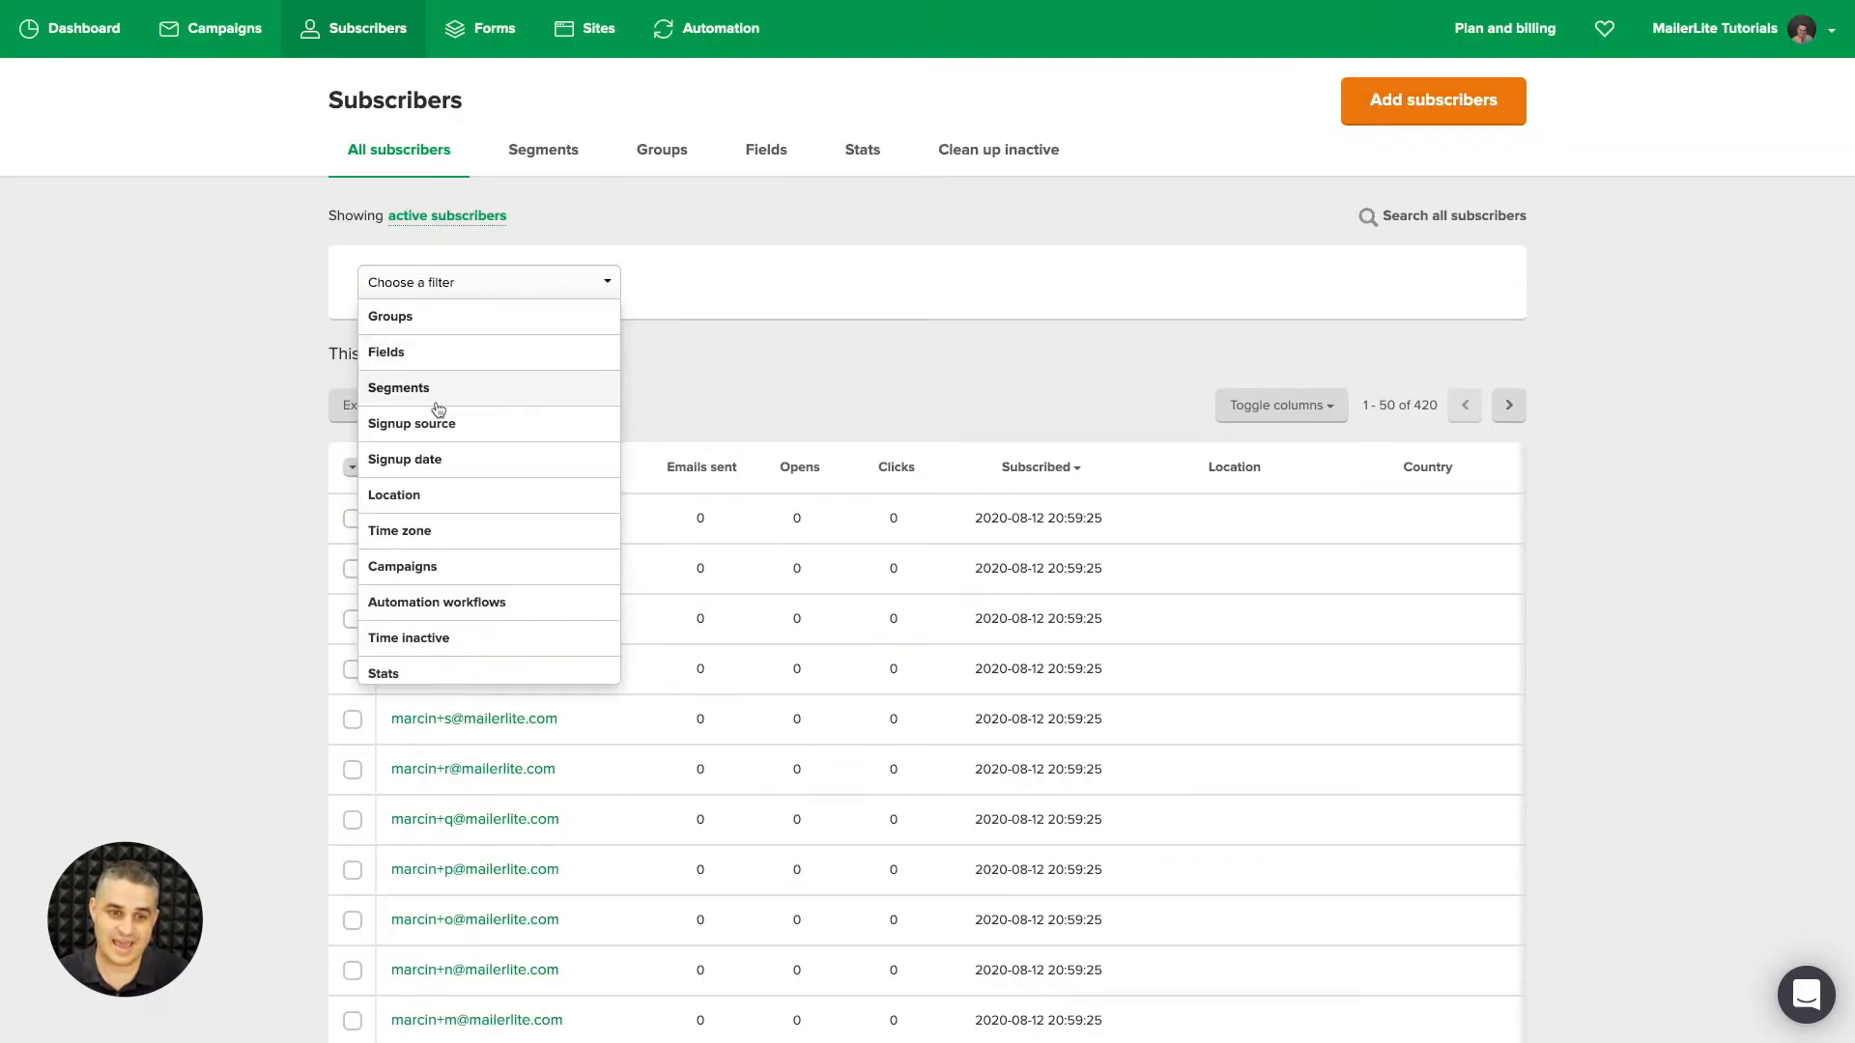
click(428, 459)
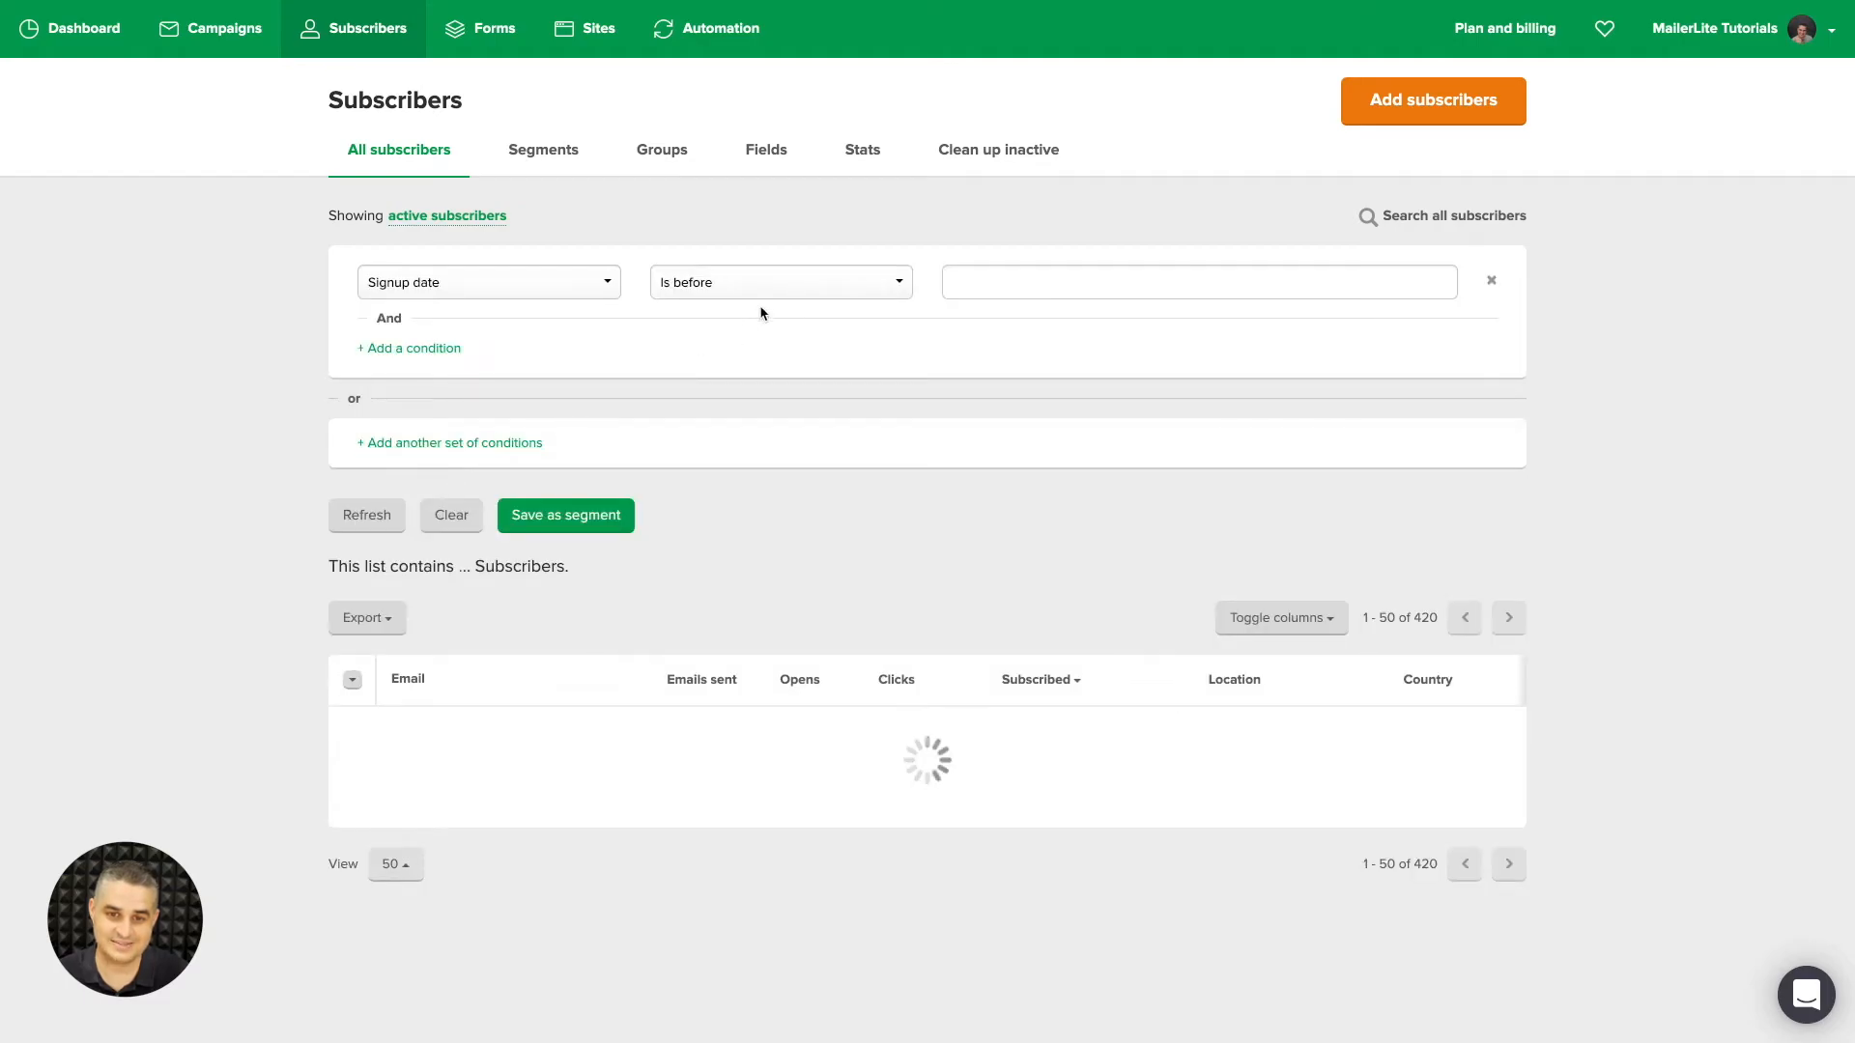
click(782, 293)
click(732, 389)
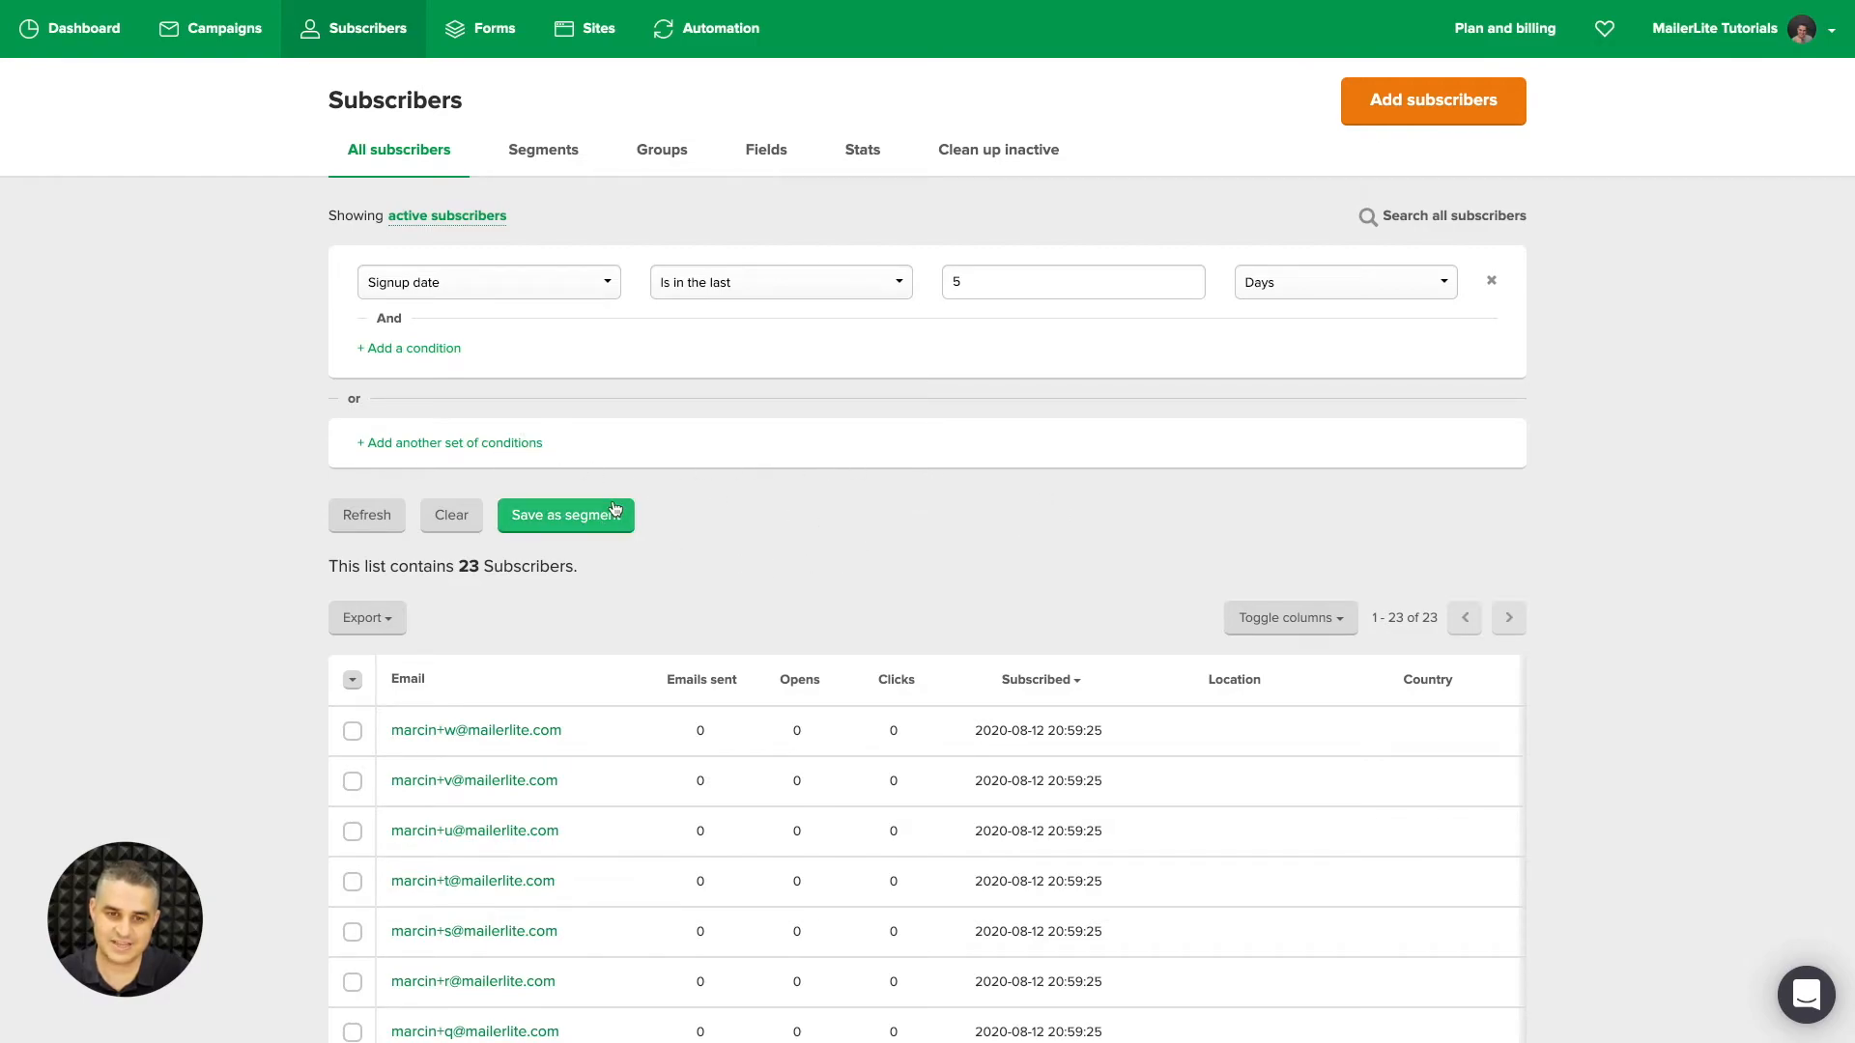
Open the list of segments and select the Non EU and People who used the has hamster form segments.
click(547, 154)
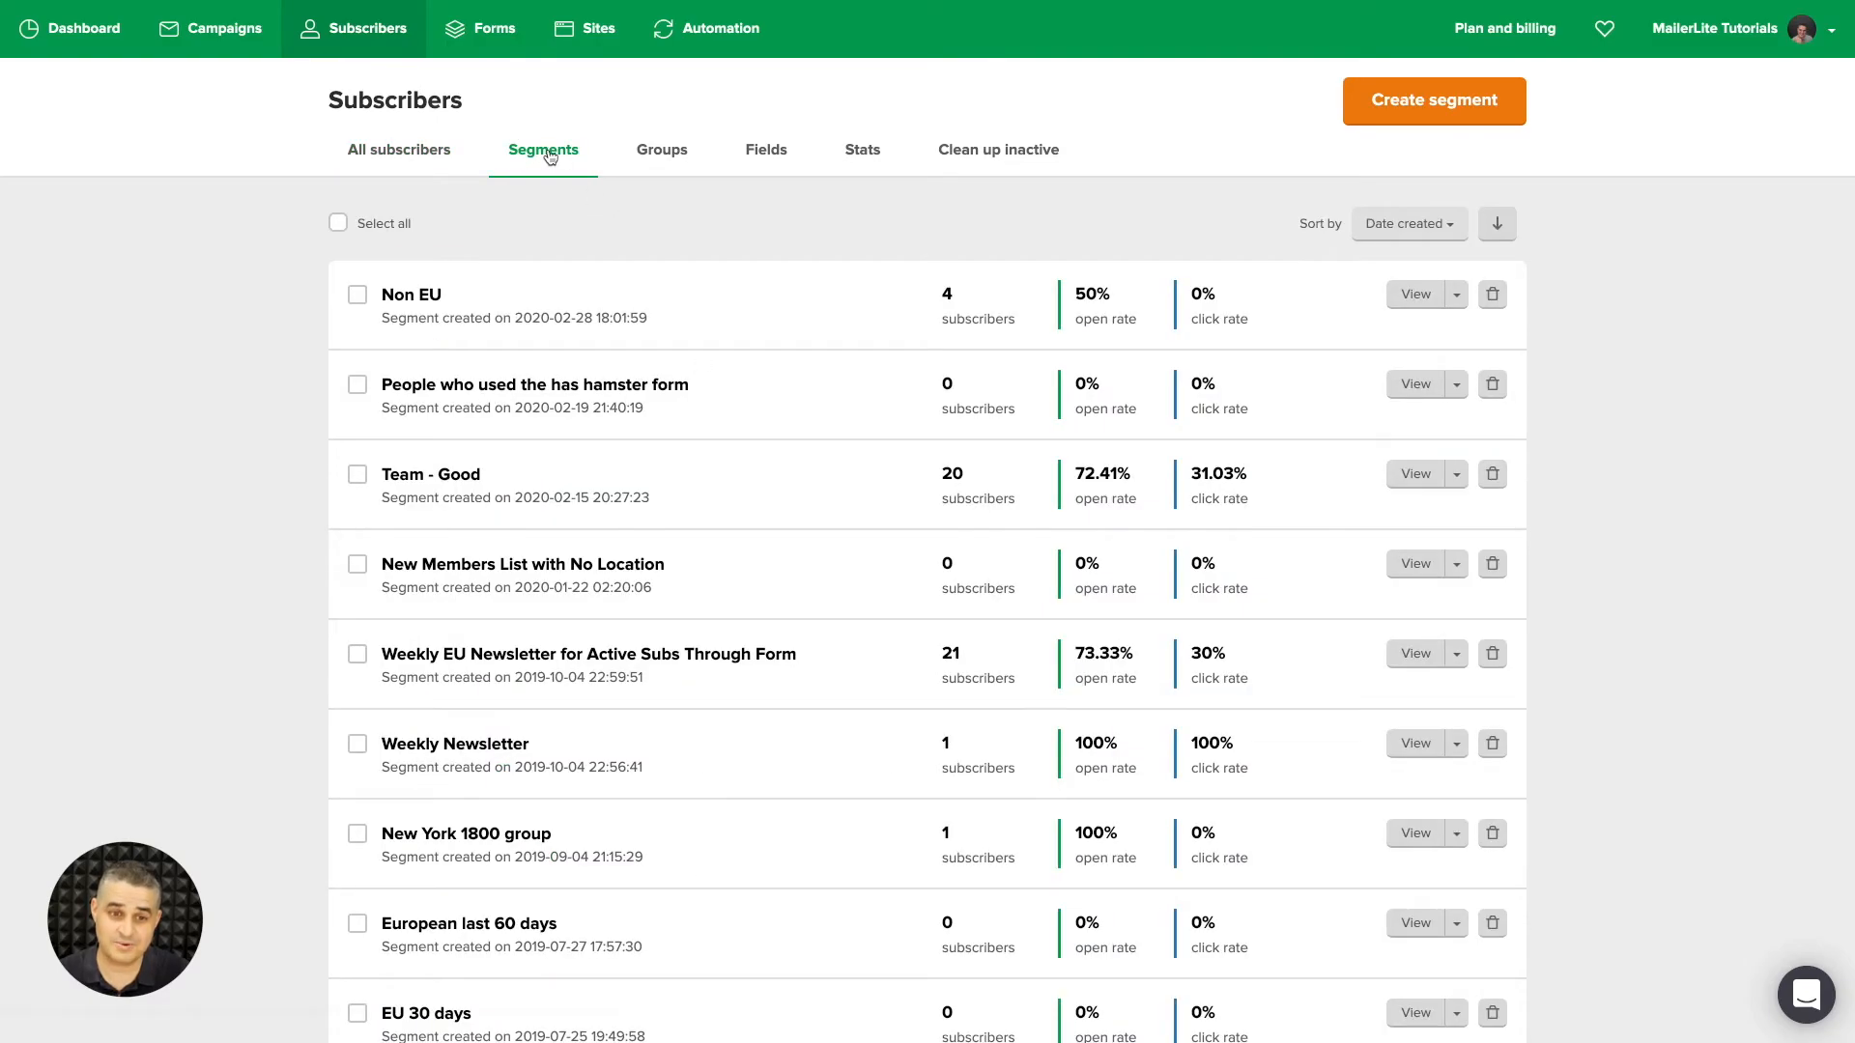
click(357, 294)
click(358, 386)
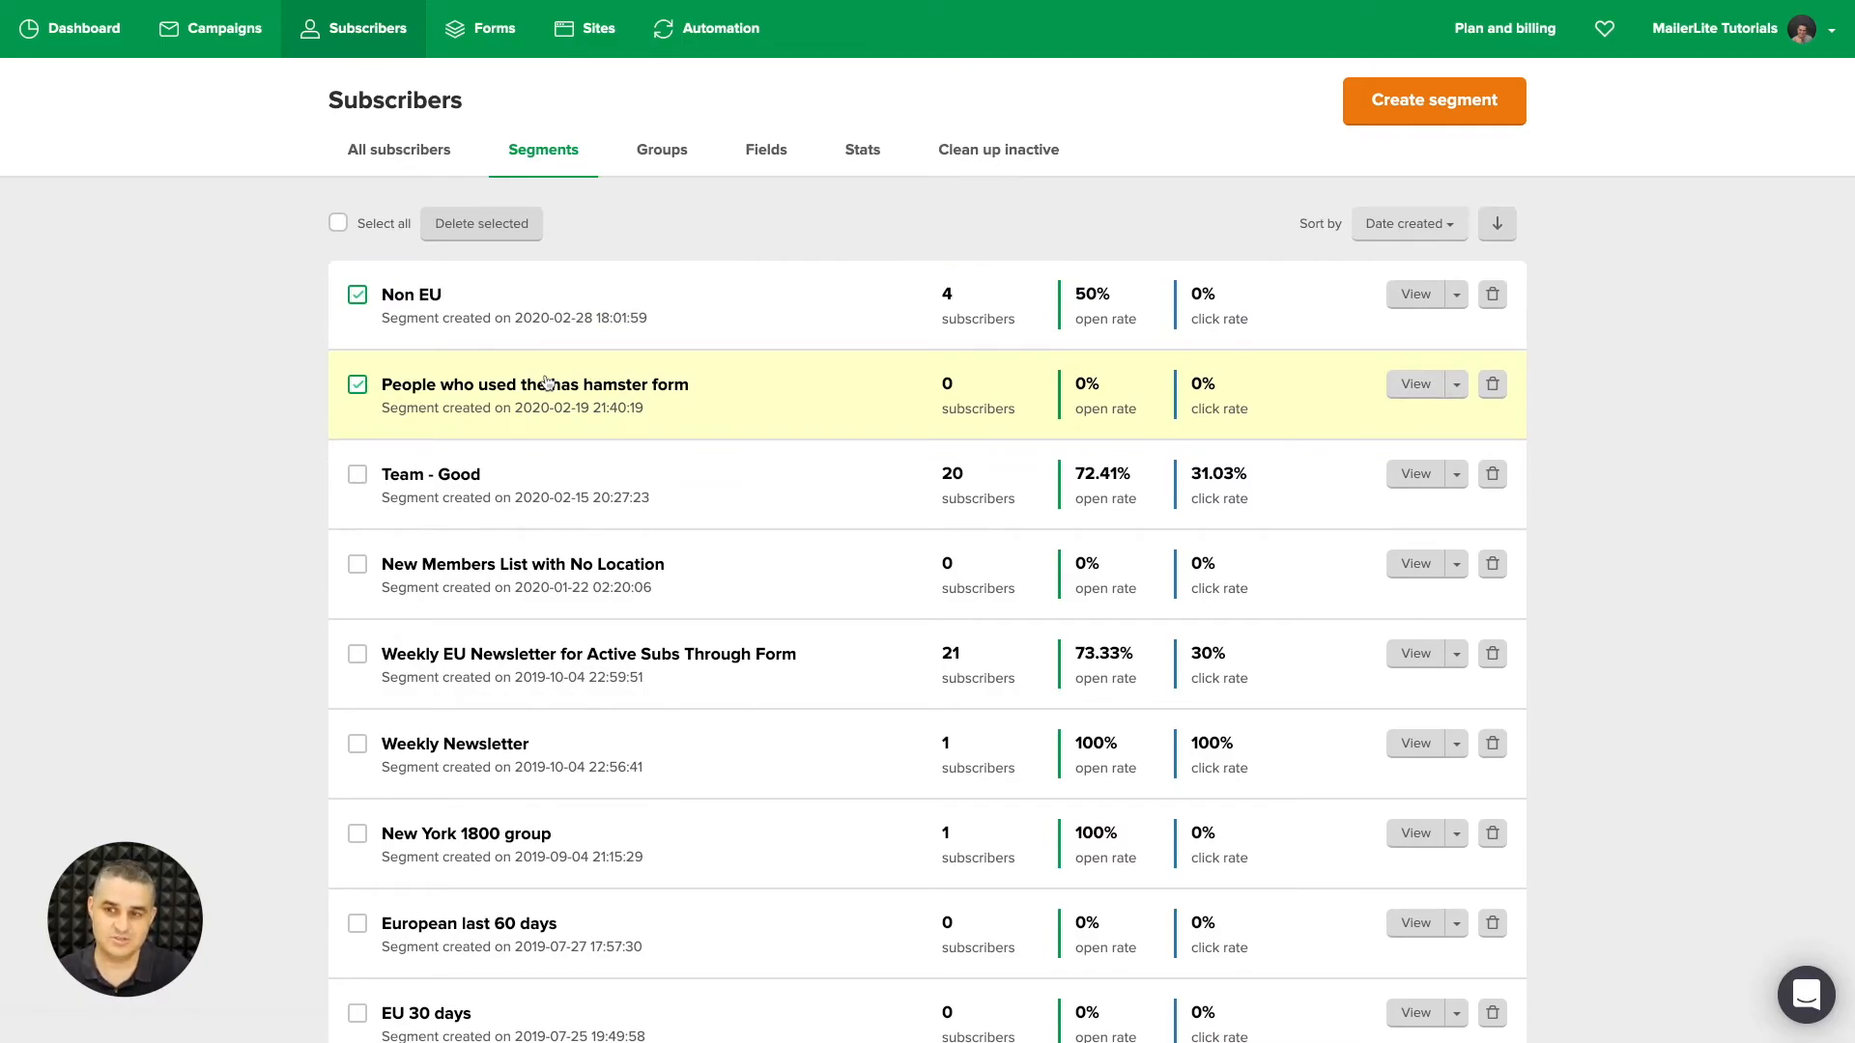
View the extra actions for the Non EU segment and the sorting options for the segment list.
click(1455, 295)
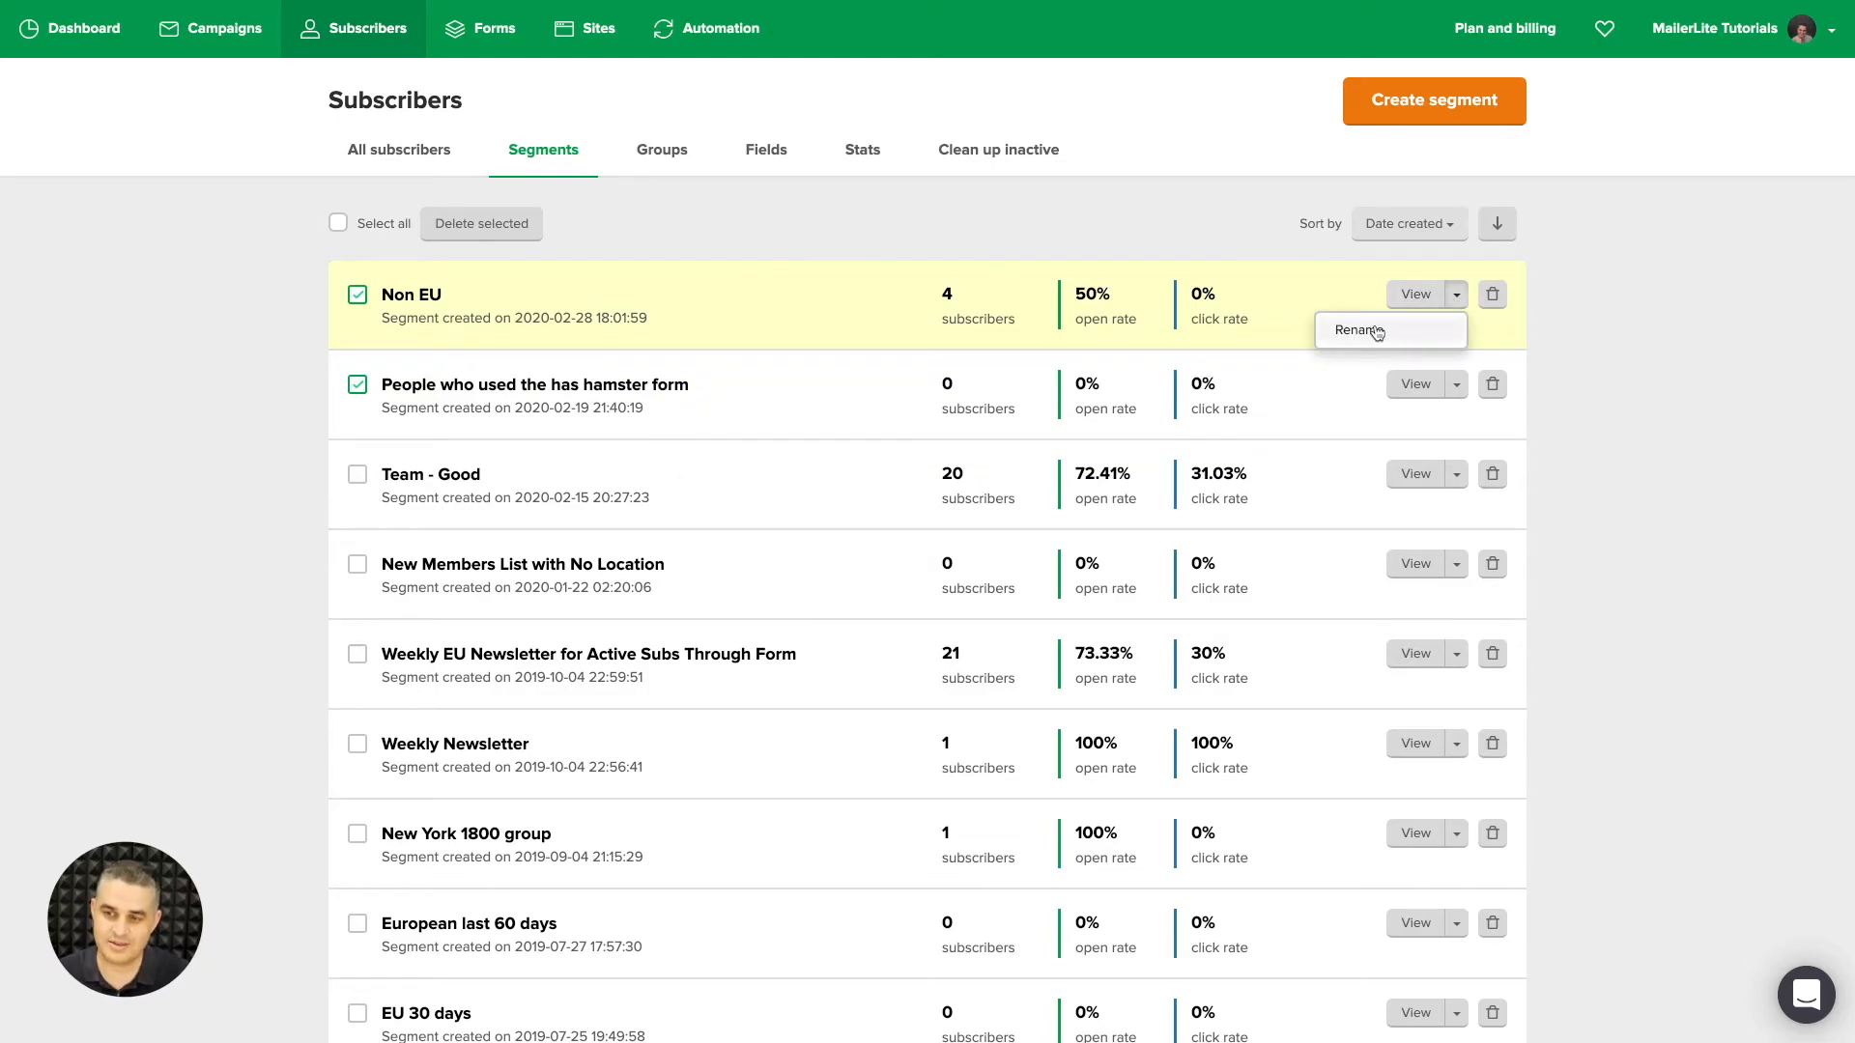
click(1446, 232)
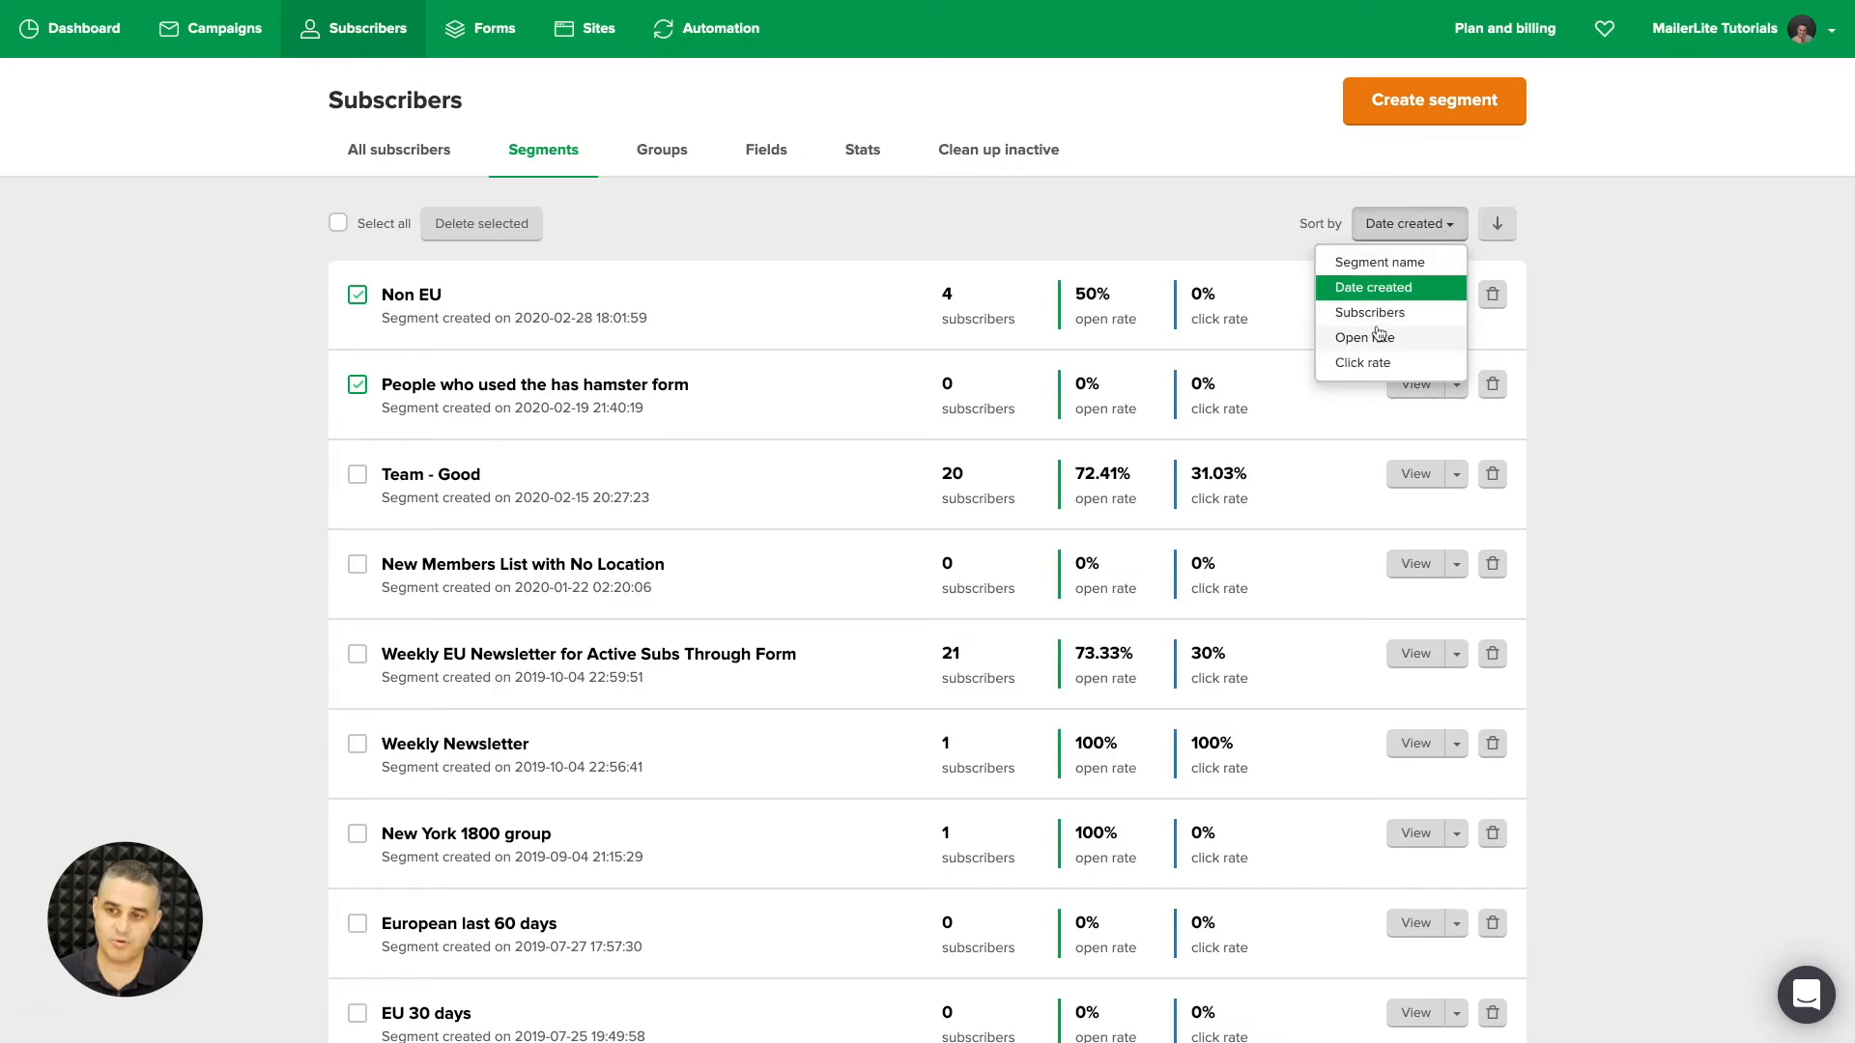
click(1267, 244)
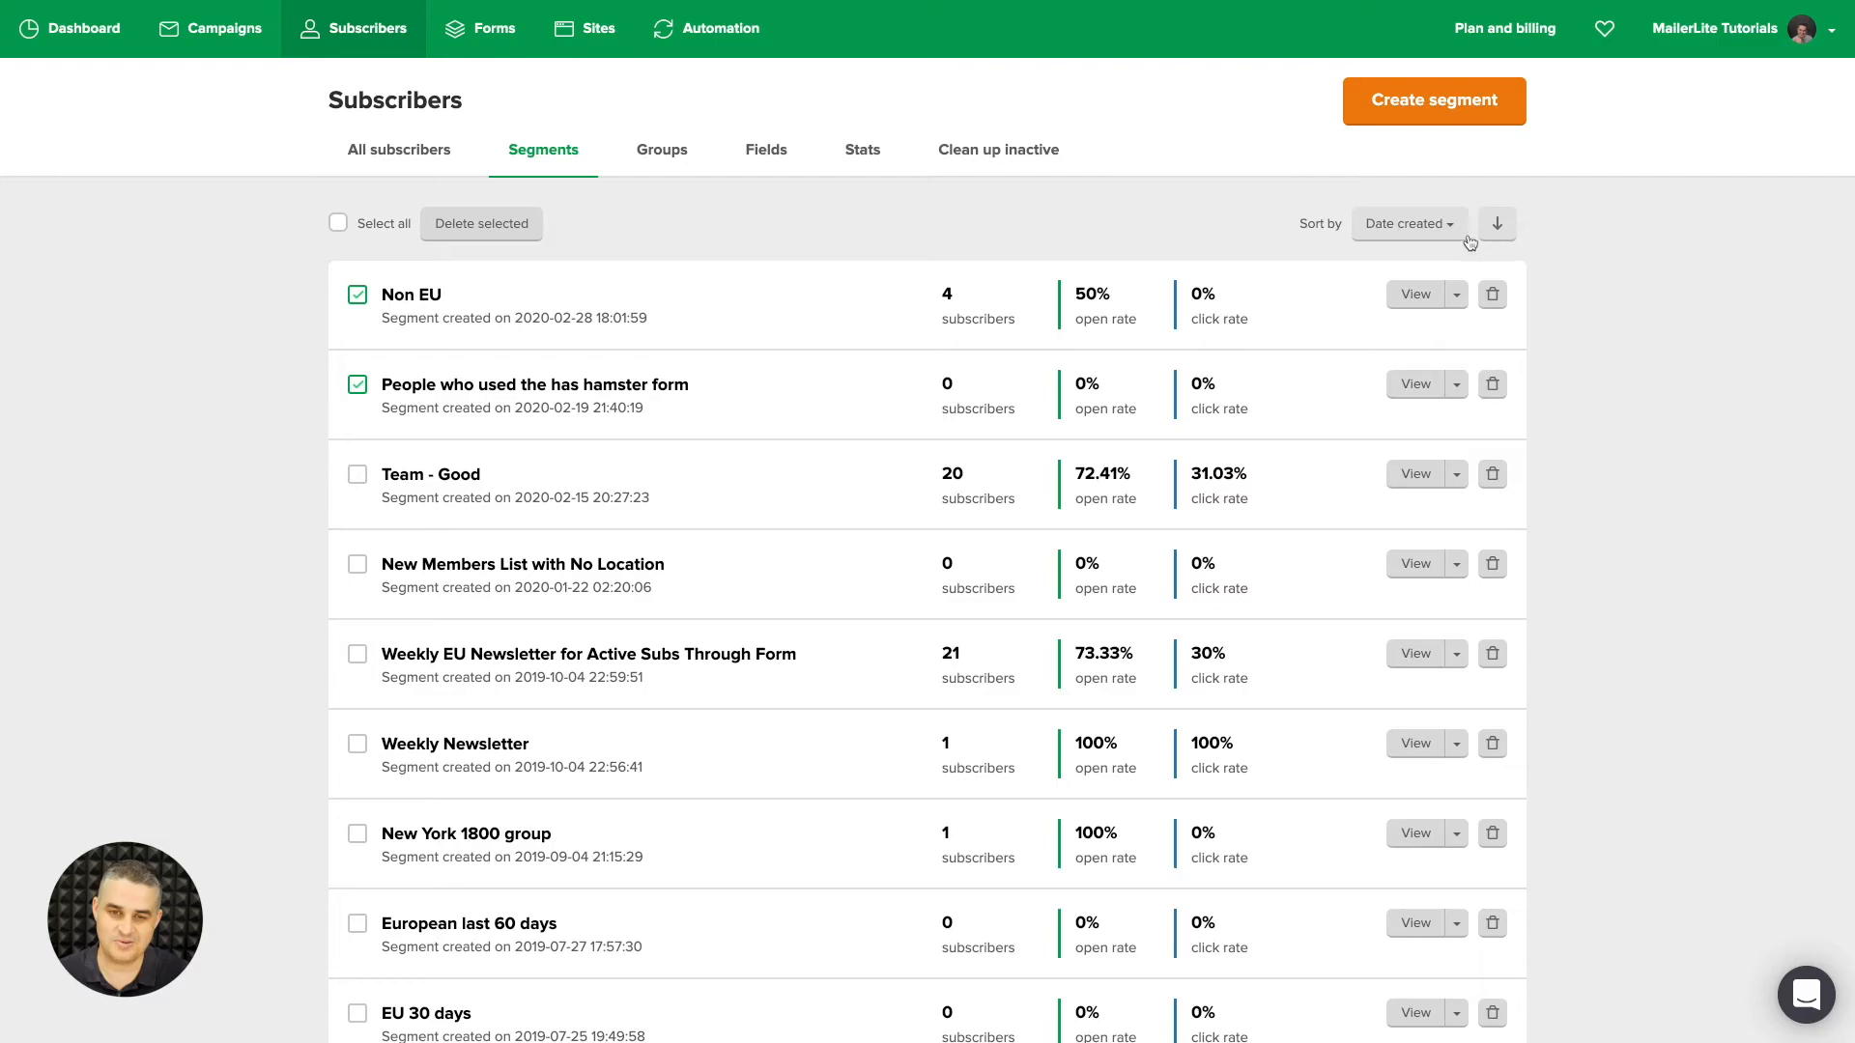
Open the list of groups and view the subscribers in the All mine group.
click(667, 159)
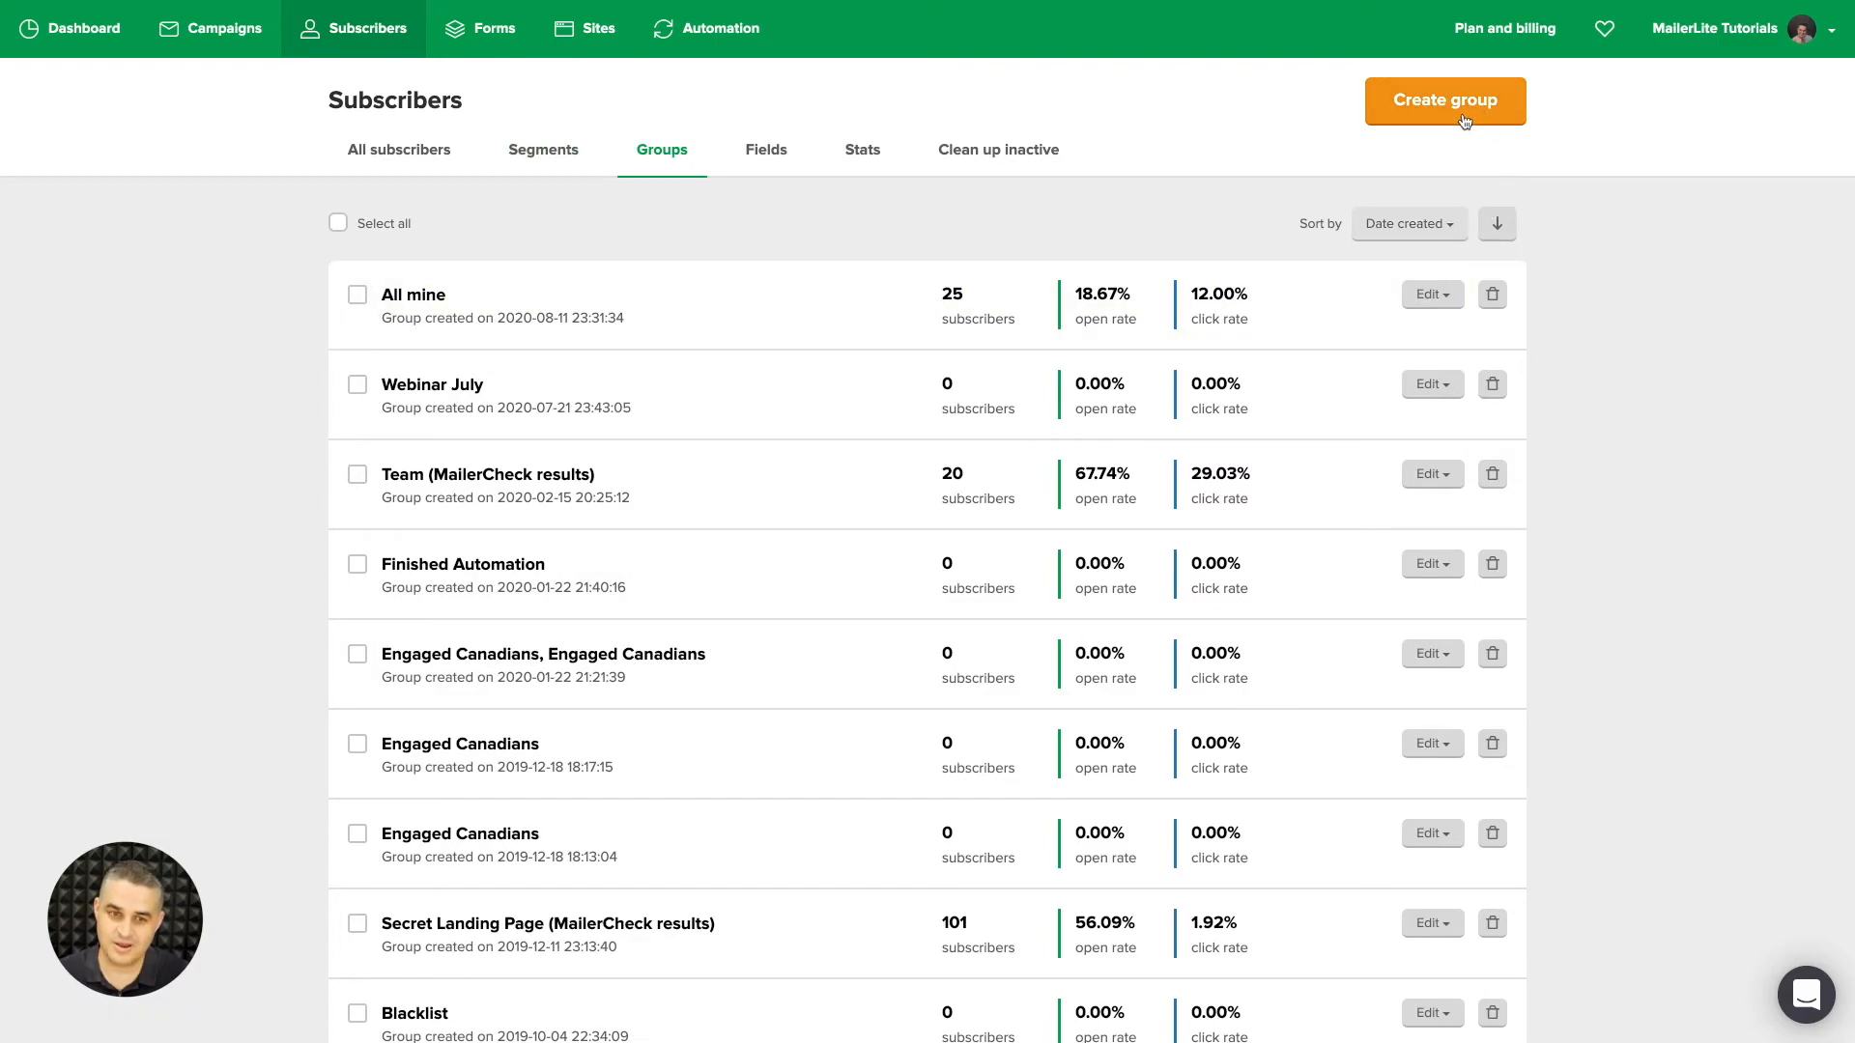
click(426, 294)
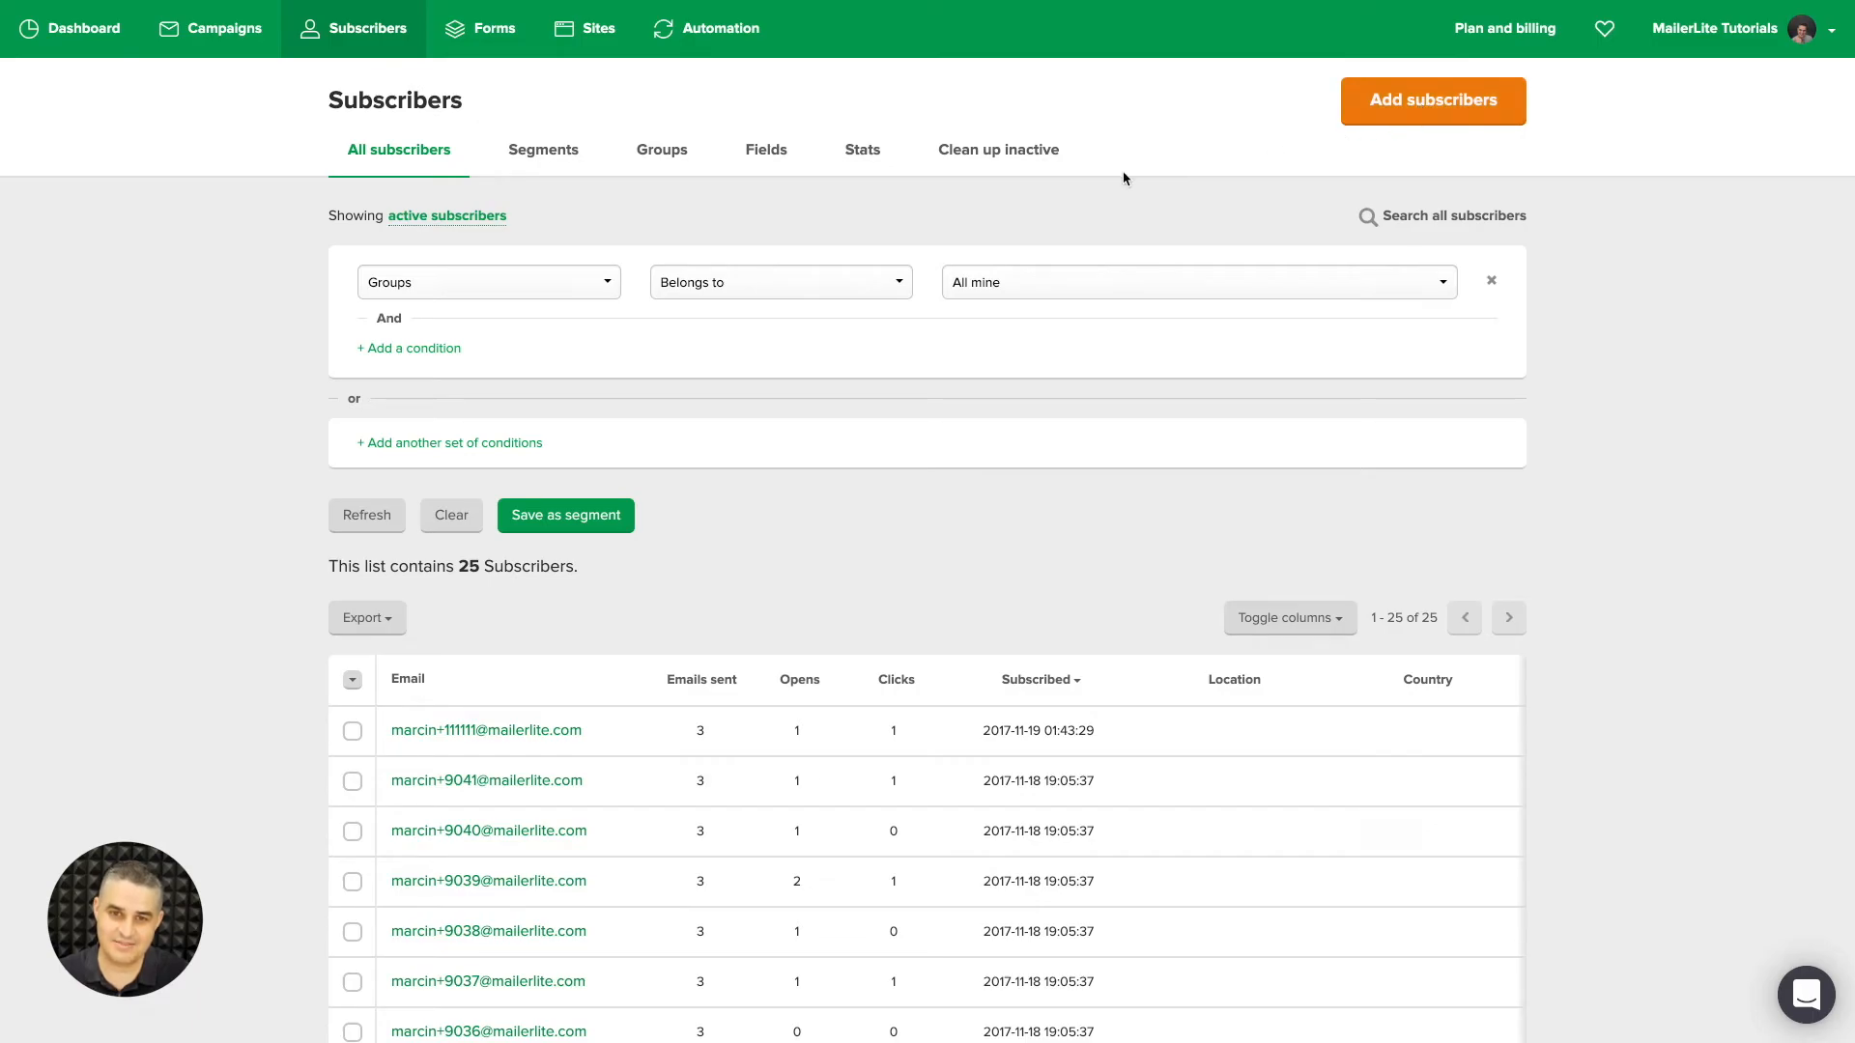
Review the subscriber fields with their types, merge tags and management options.
click(779, 157)
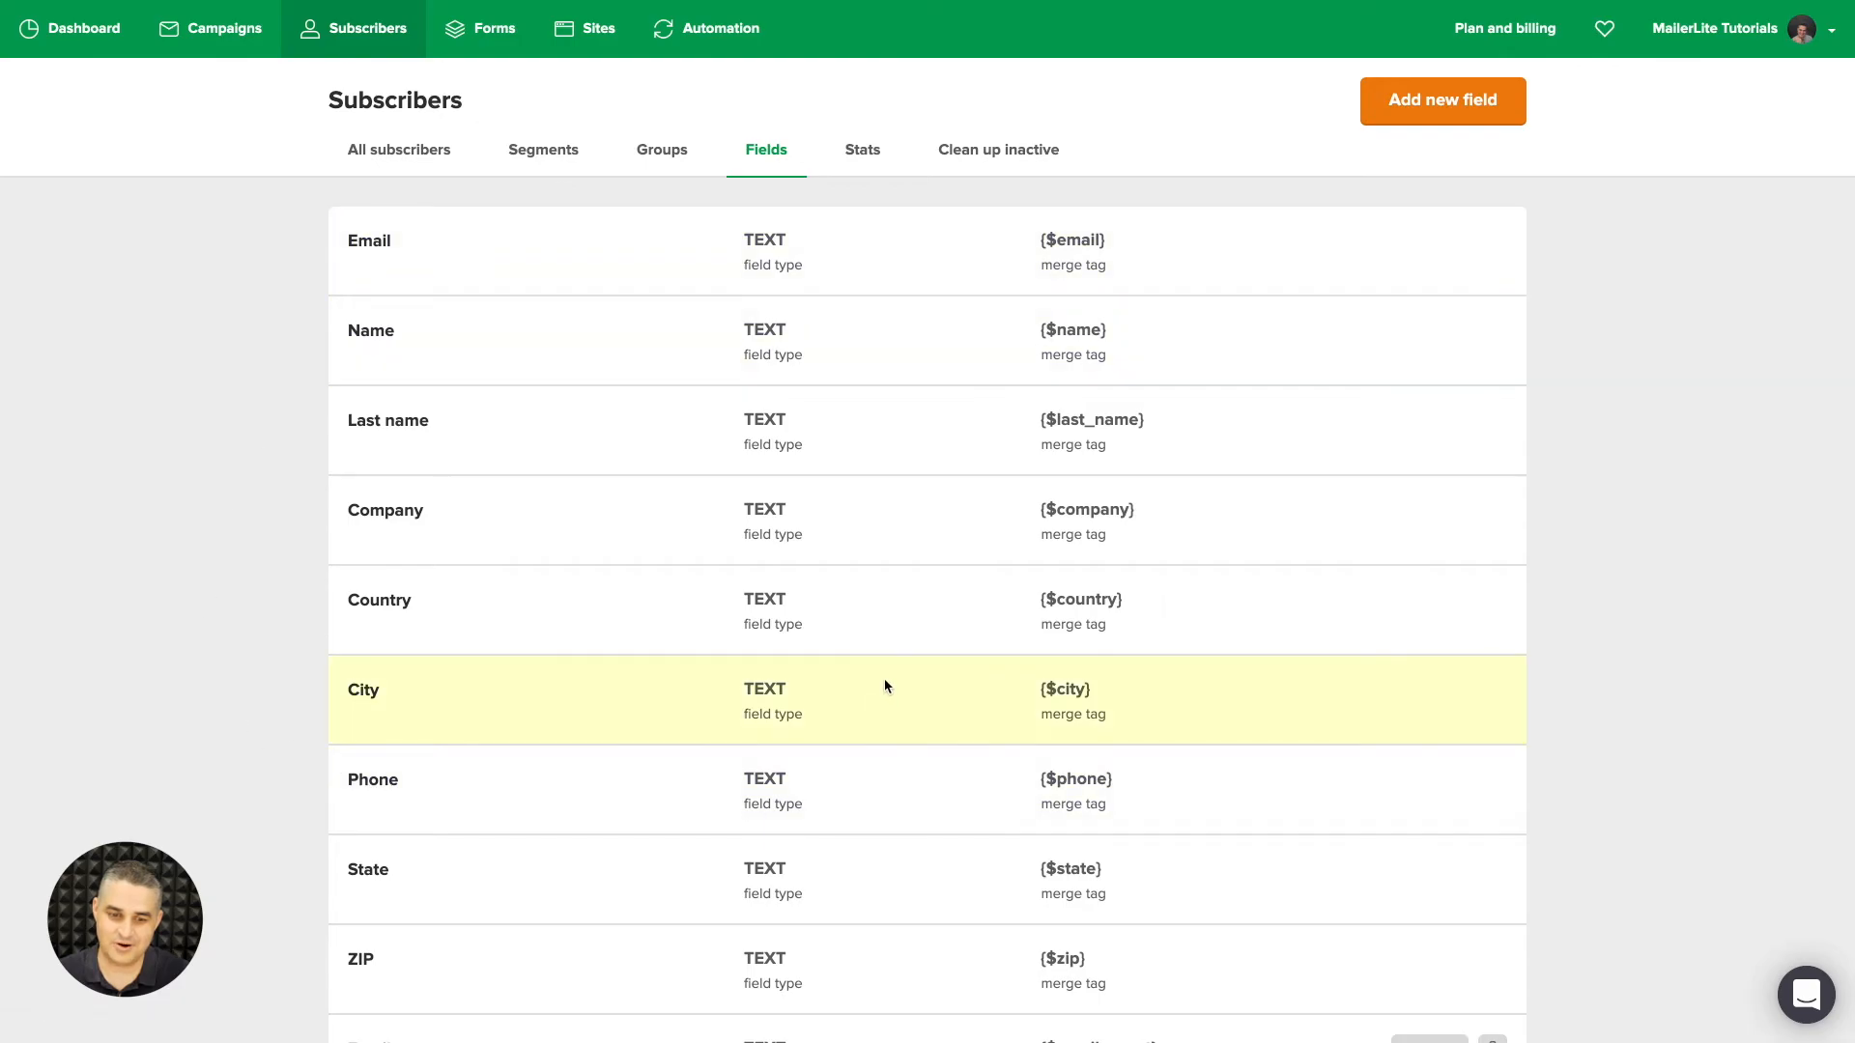
scroll(885, 686, down, 2)
scroll(885, 686, down, 3)
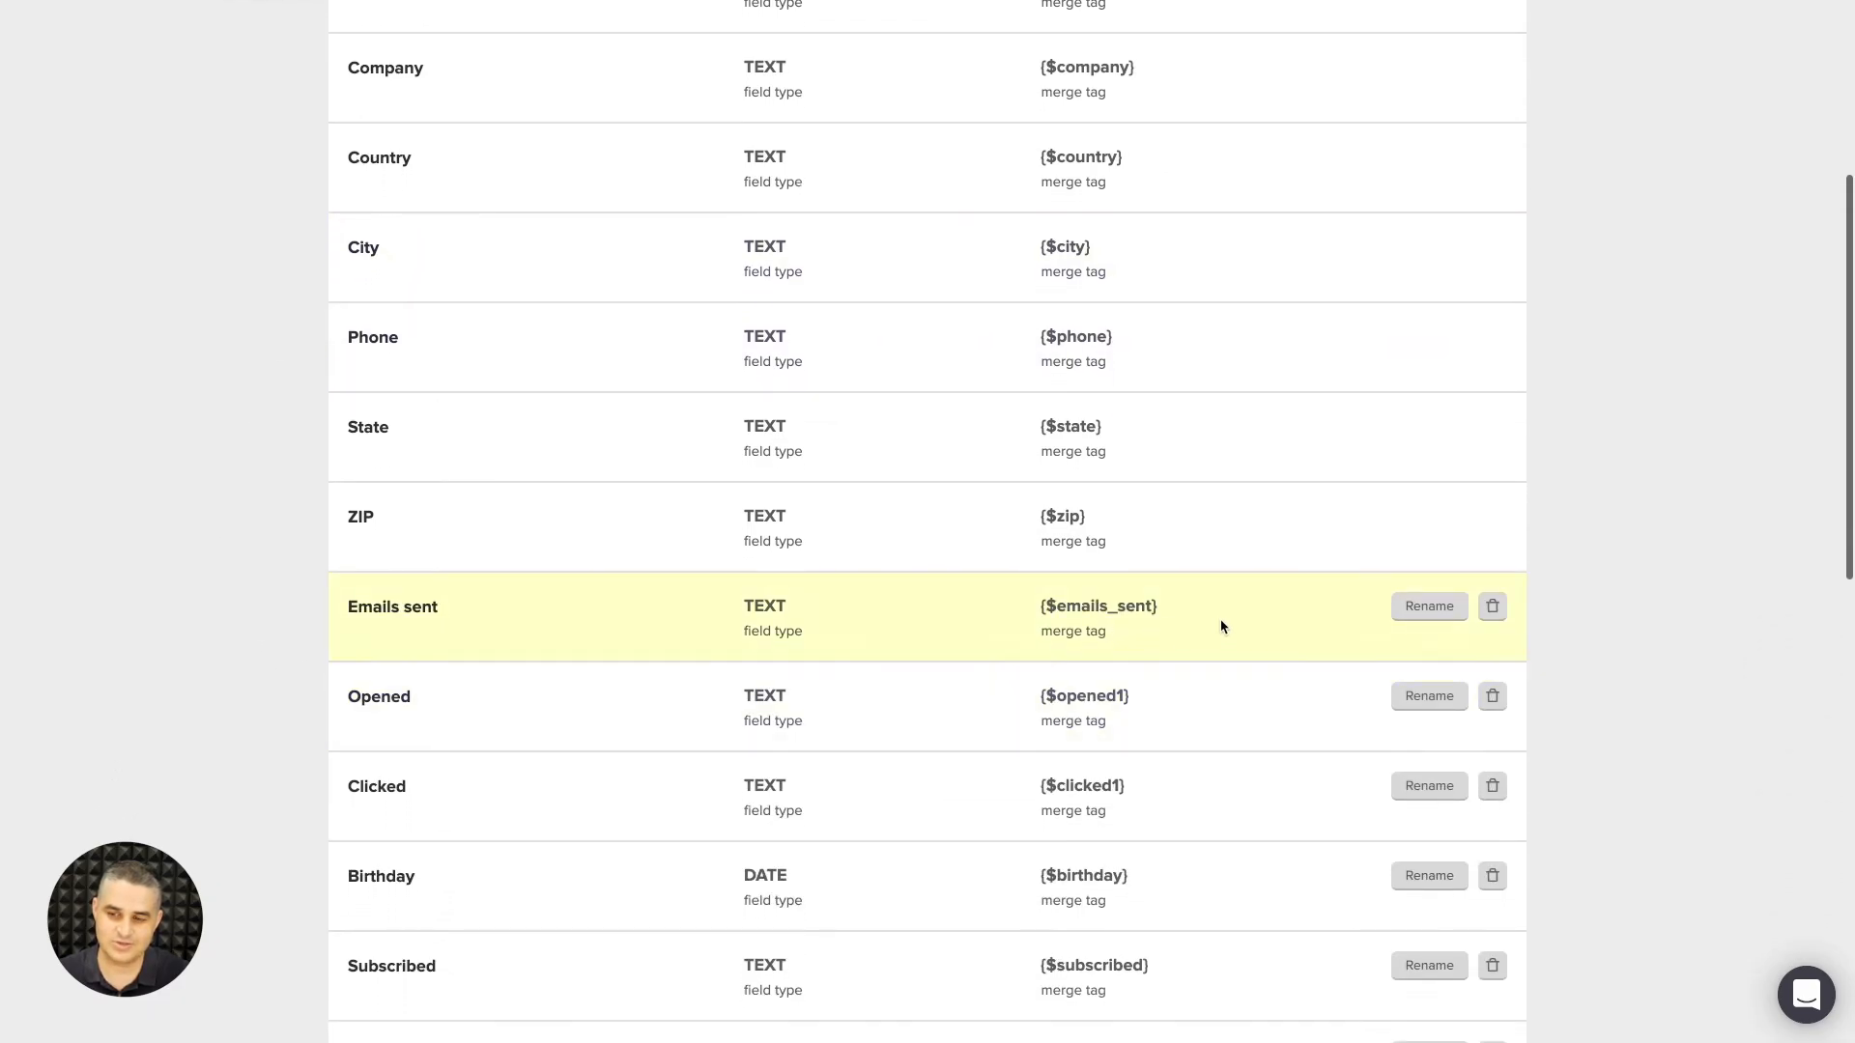
scroll(1251, 708, down, 12)
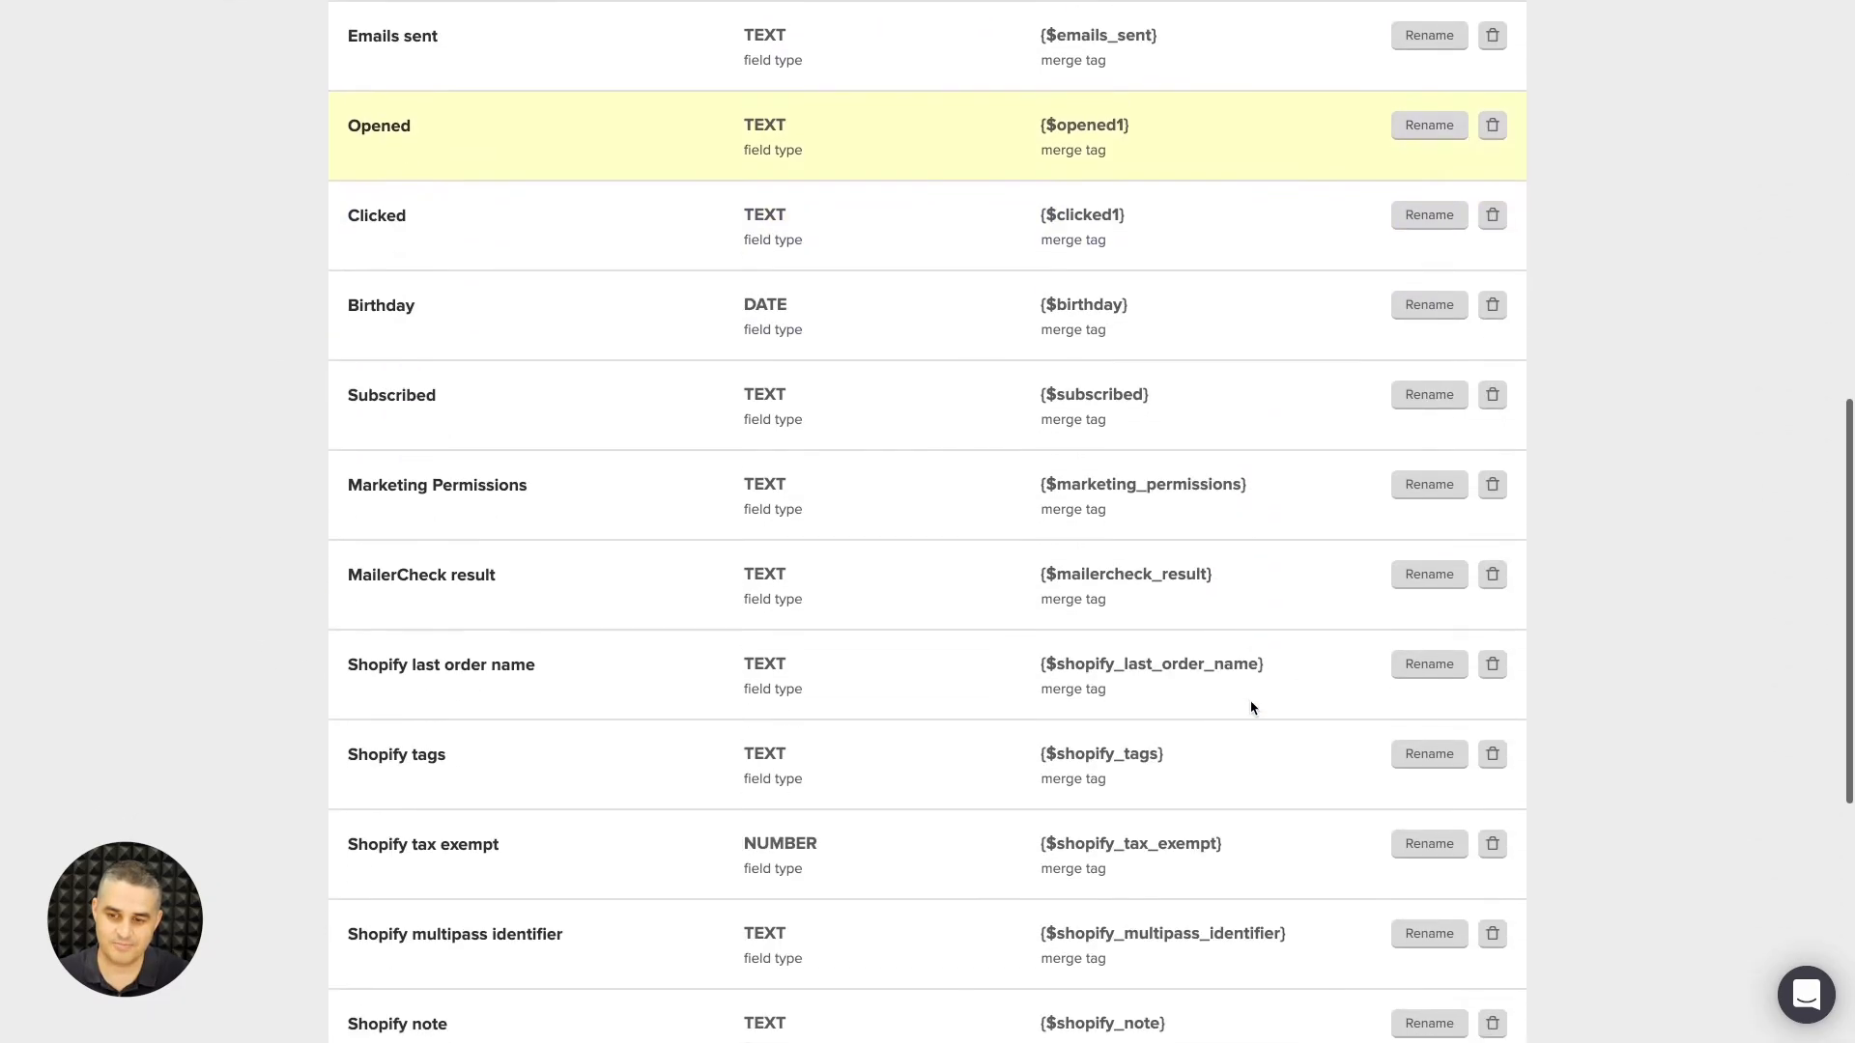
scroll(1251, 708, up, 15)
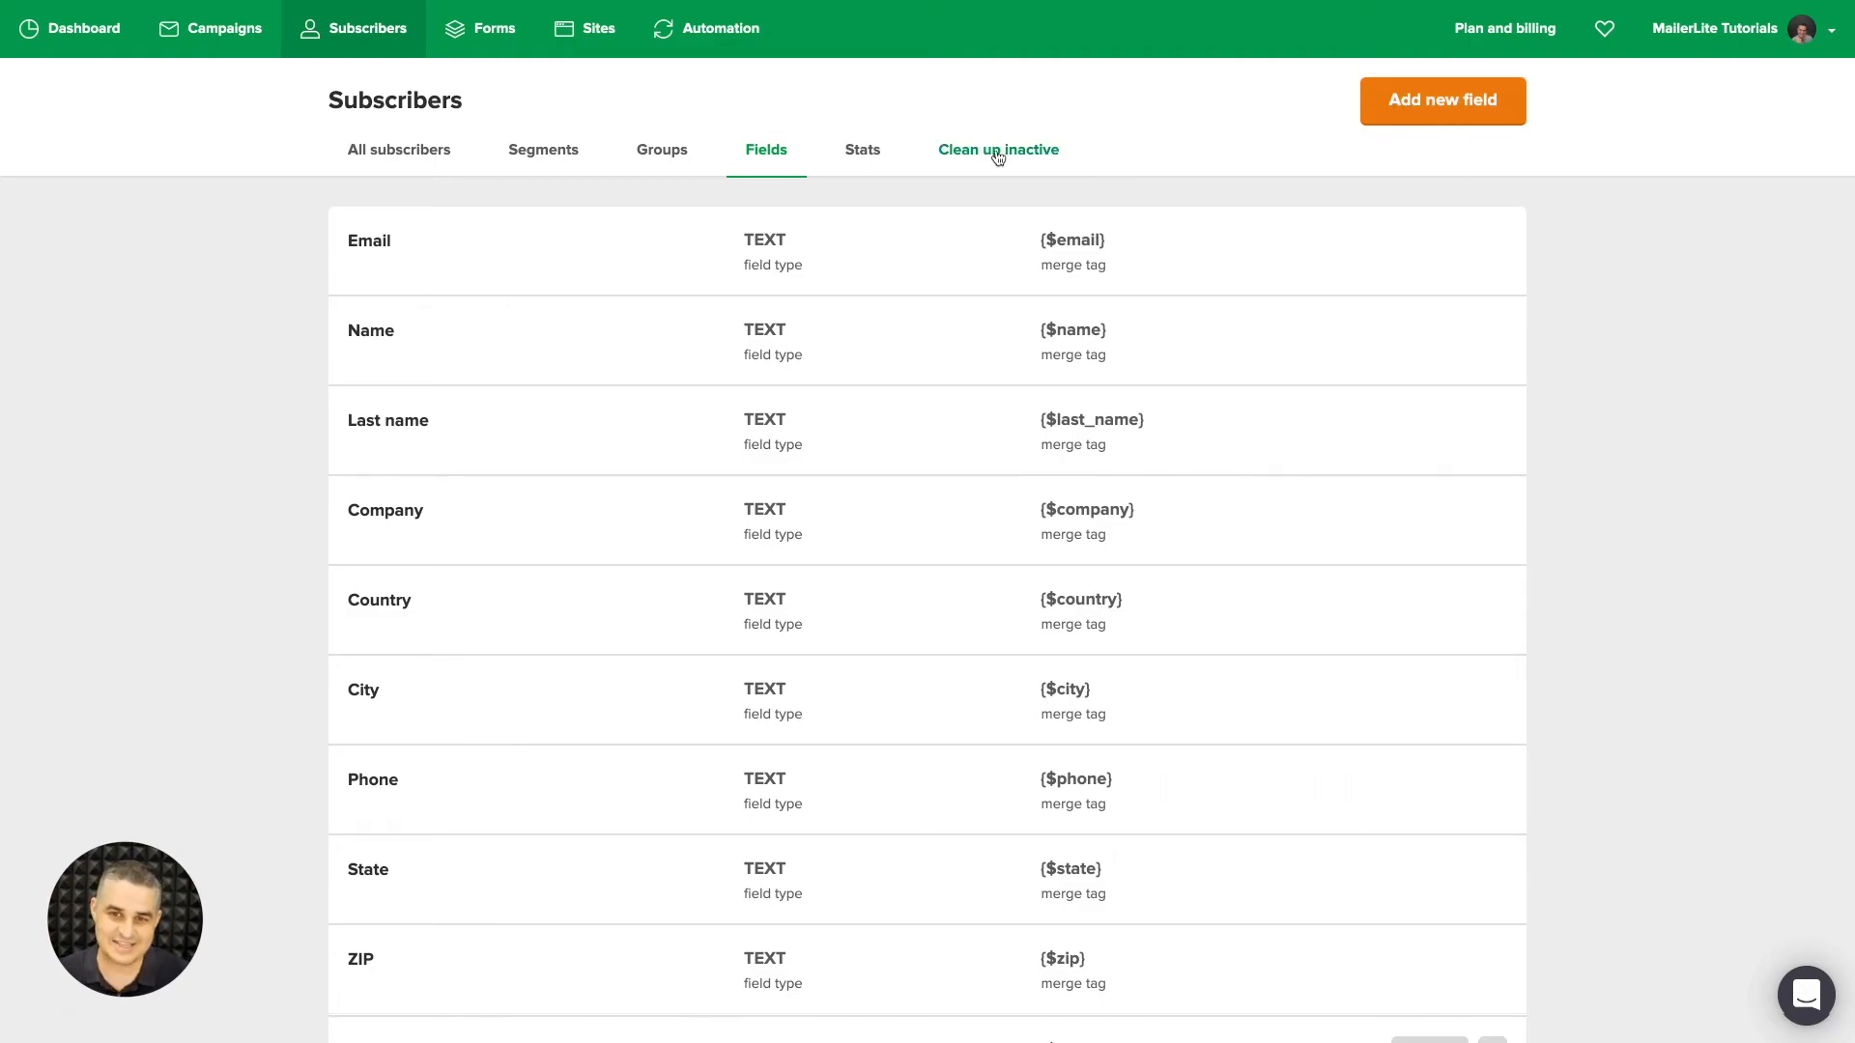
Show the subscriber statistics for the group Team (MailerCheck results) and review its growth, engagement, domain and email client figures.
click(870, 152)
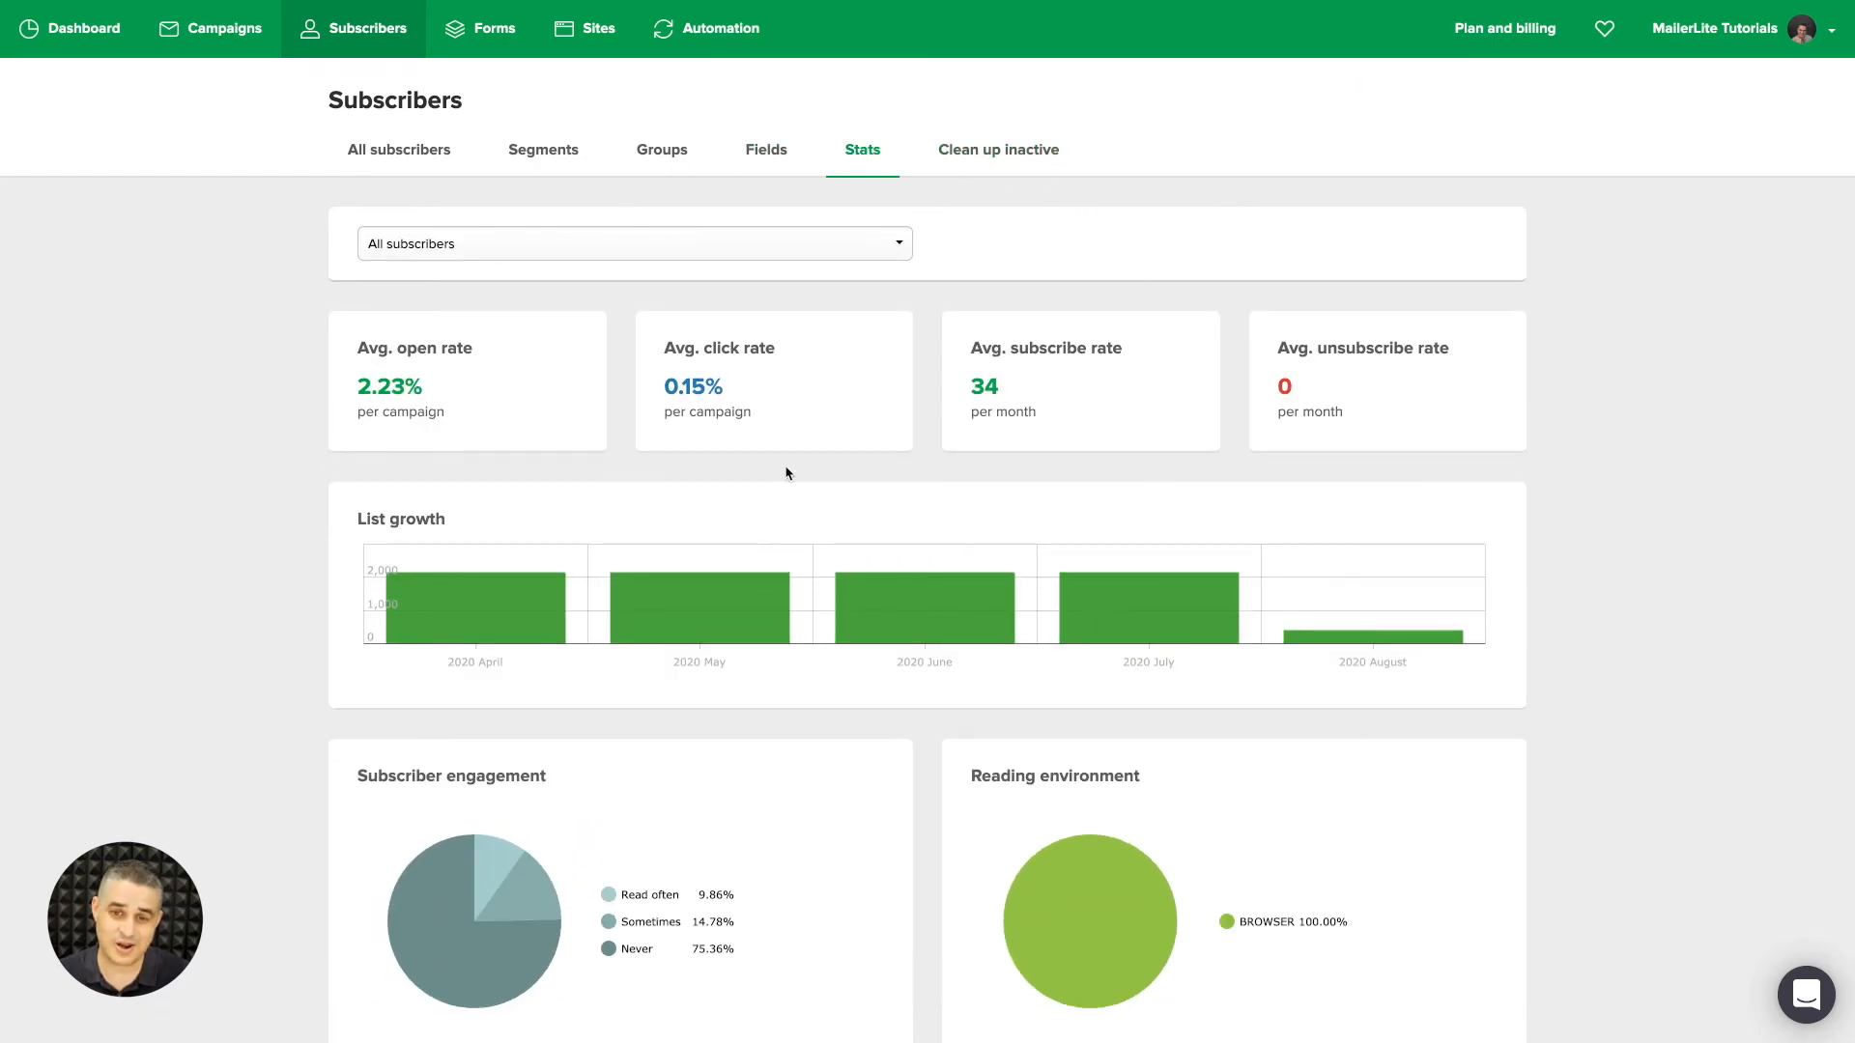
click(819, 253)
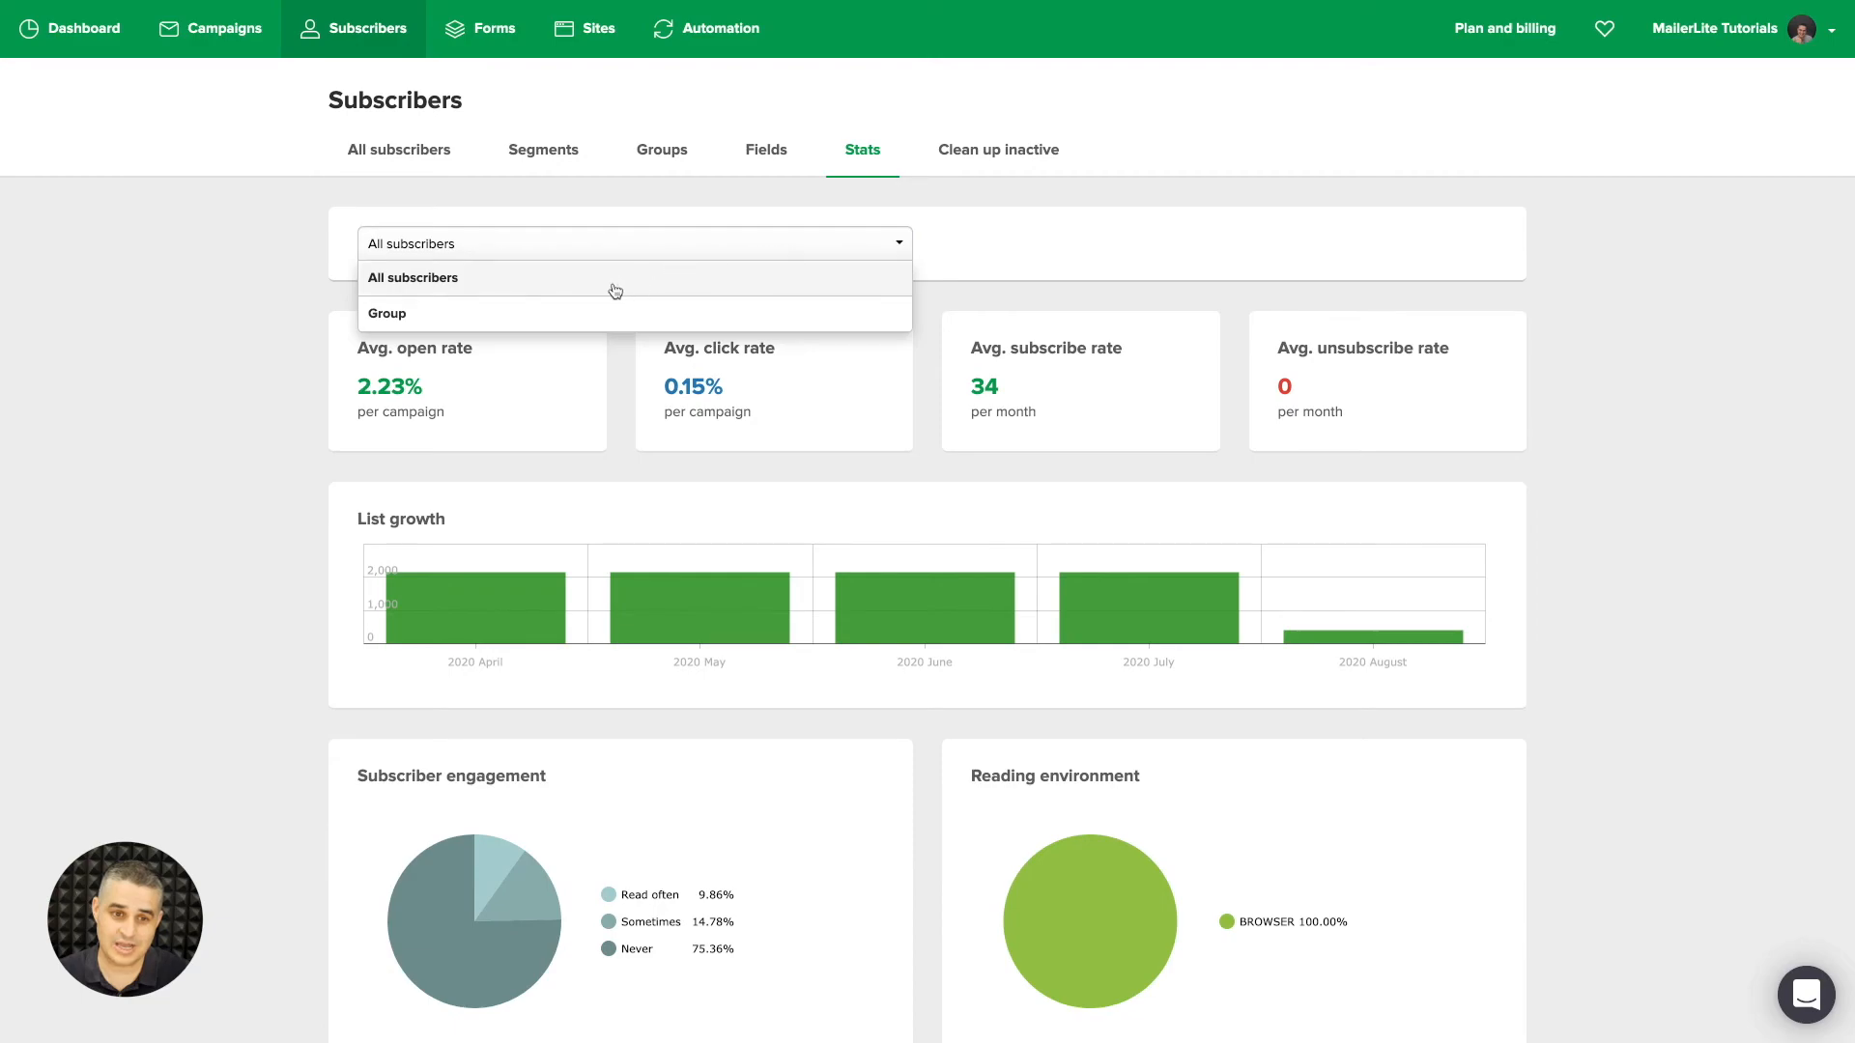
click(525, 312)
click(1034, 241)
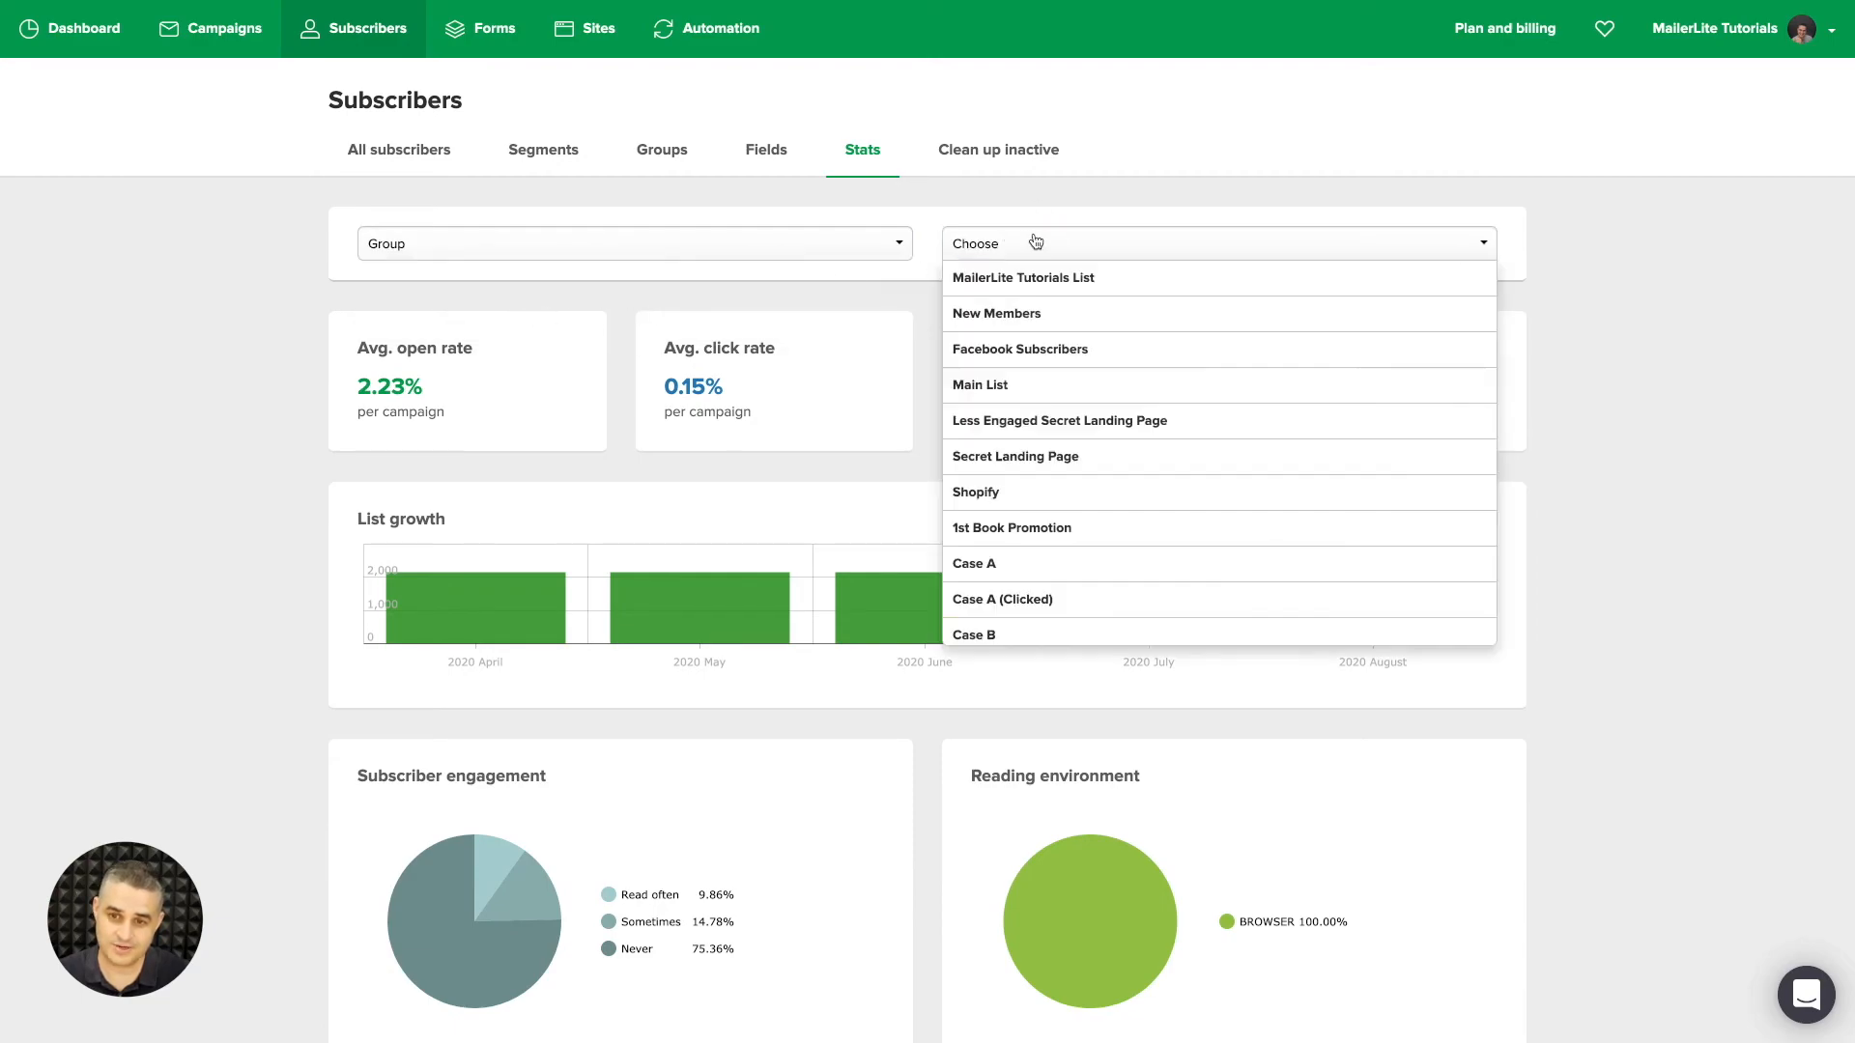
scroll(1091, 522, down, 10)
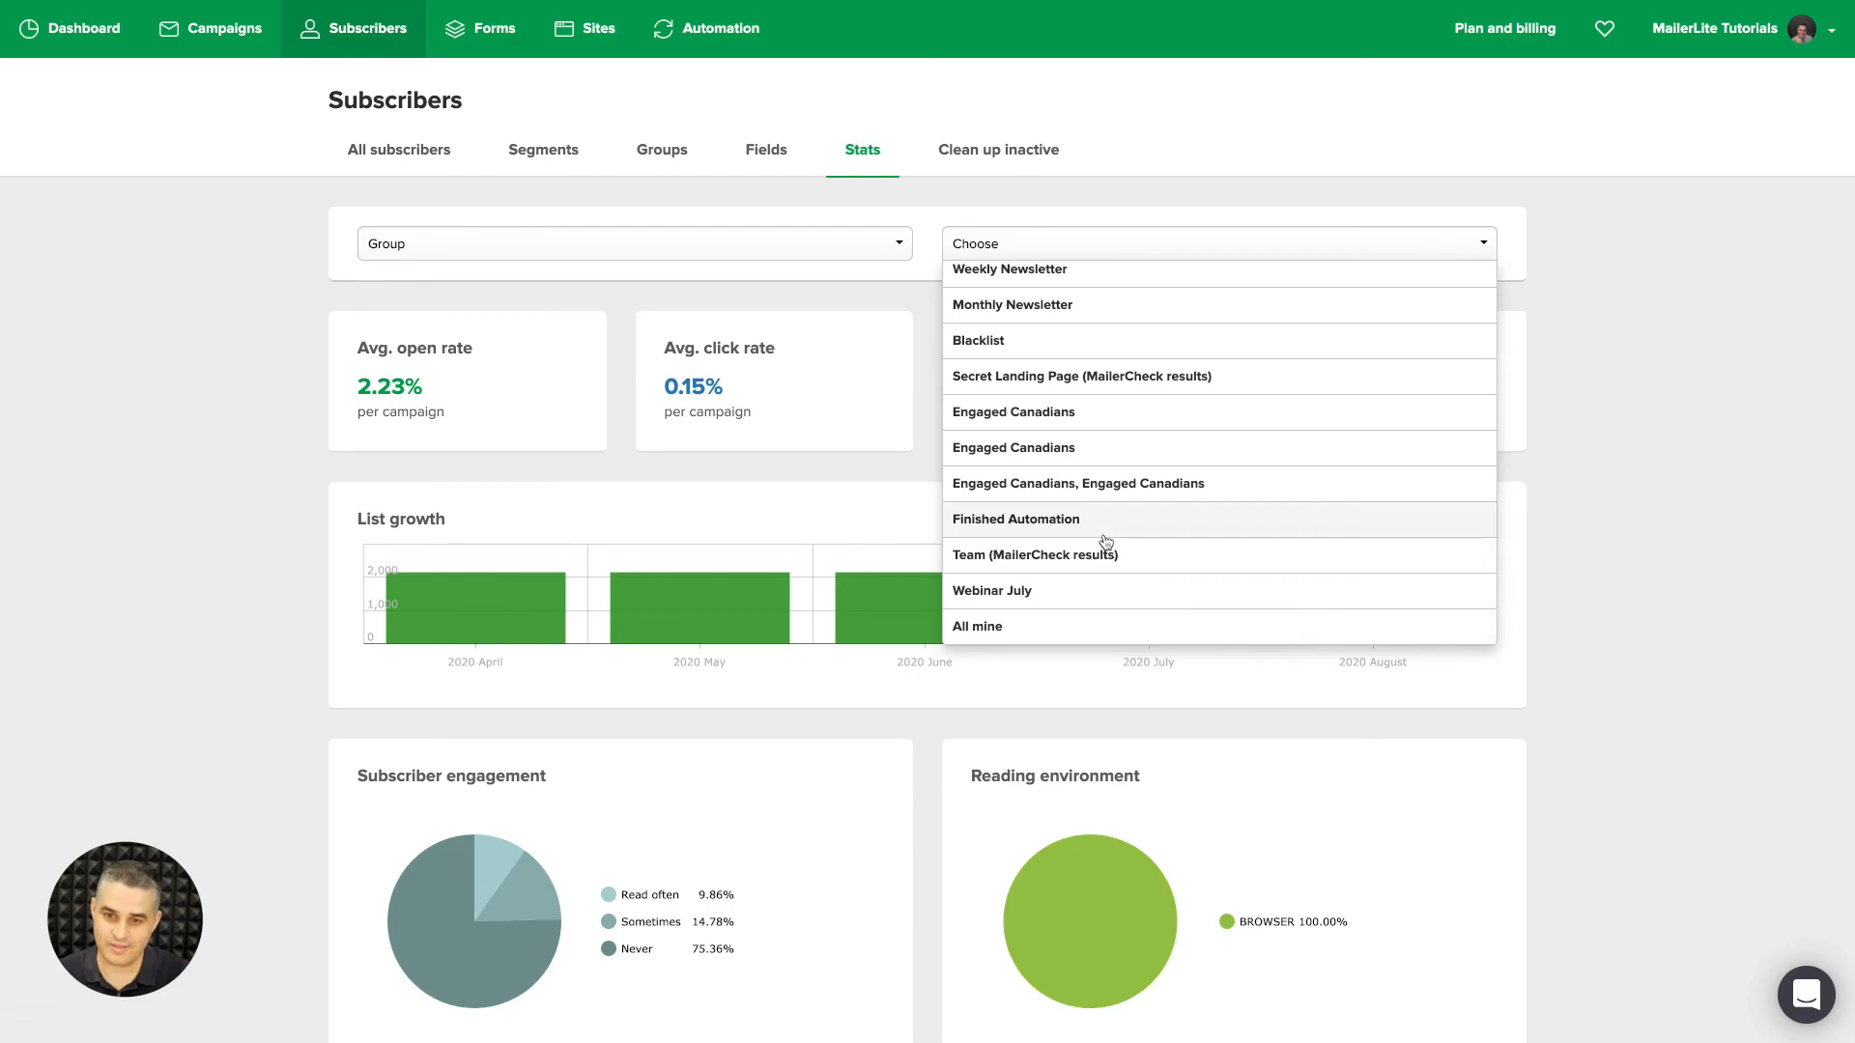
click(1076, 552)
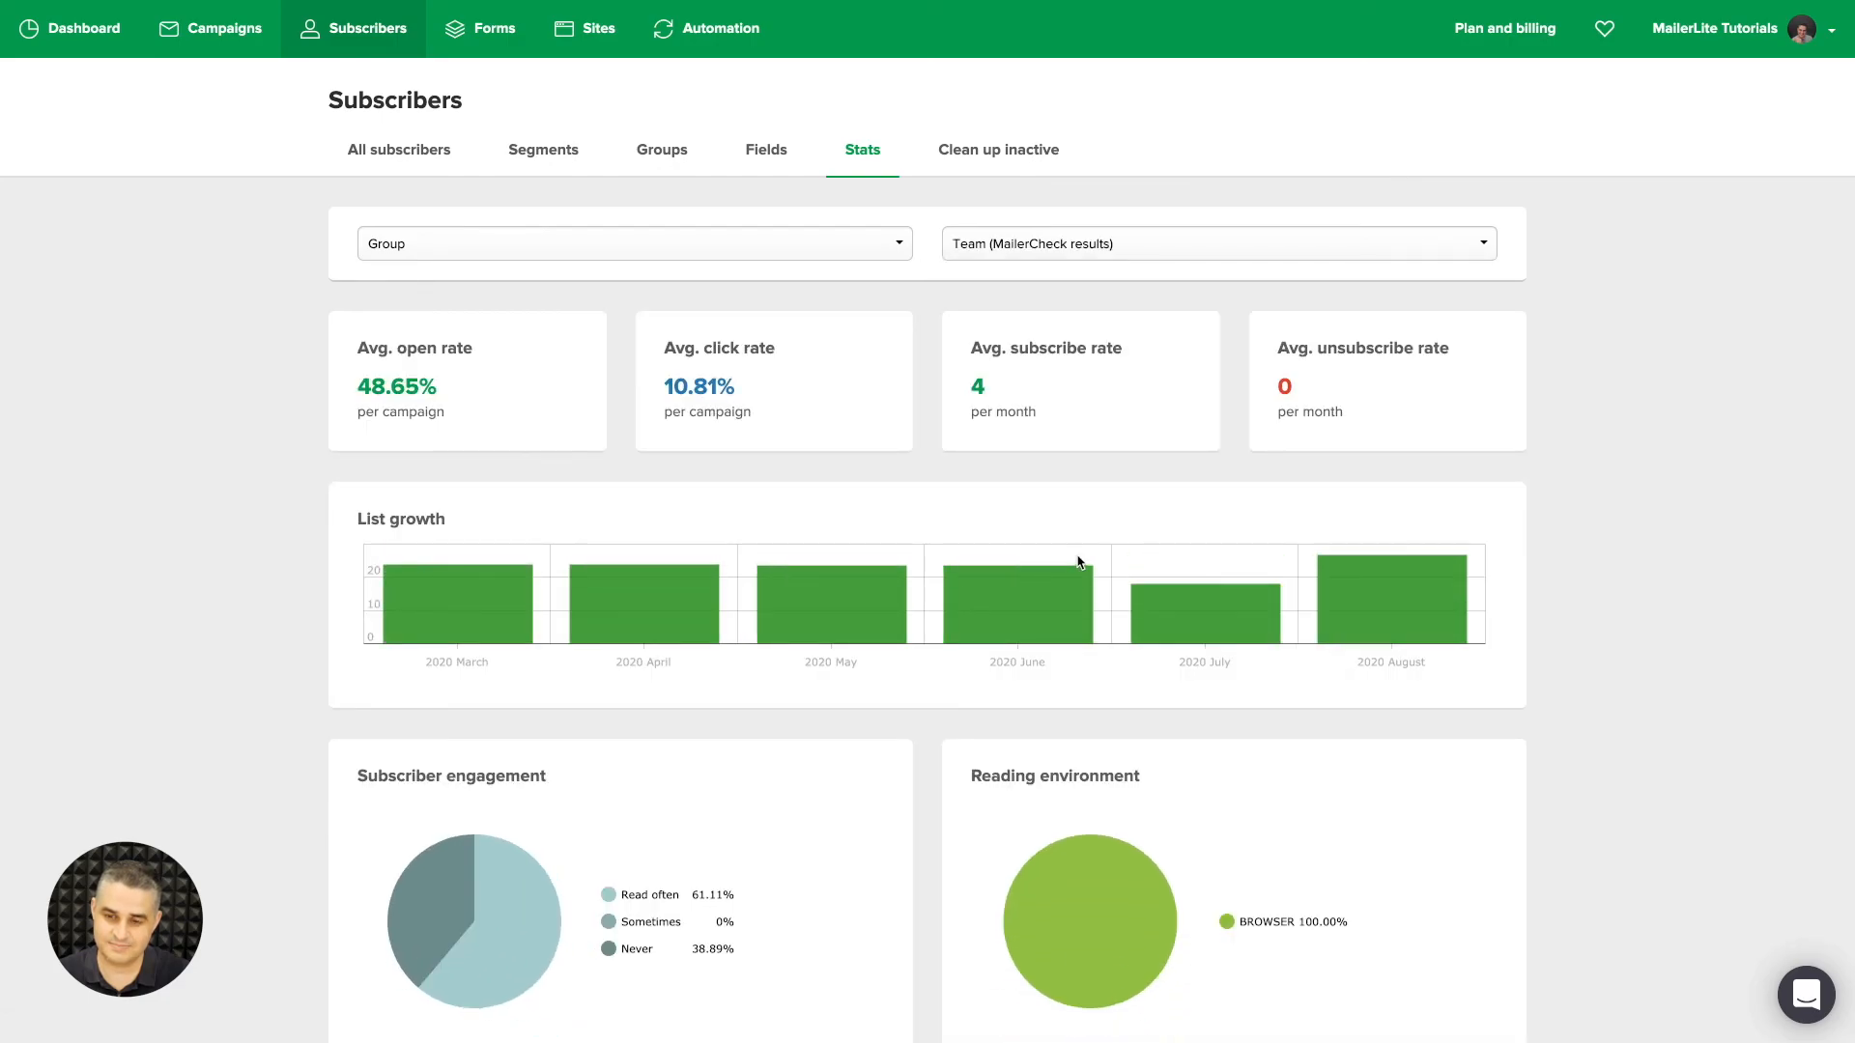
scroll(1079, 562, down, 3)
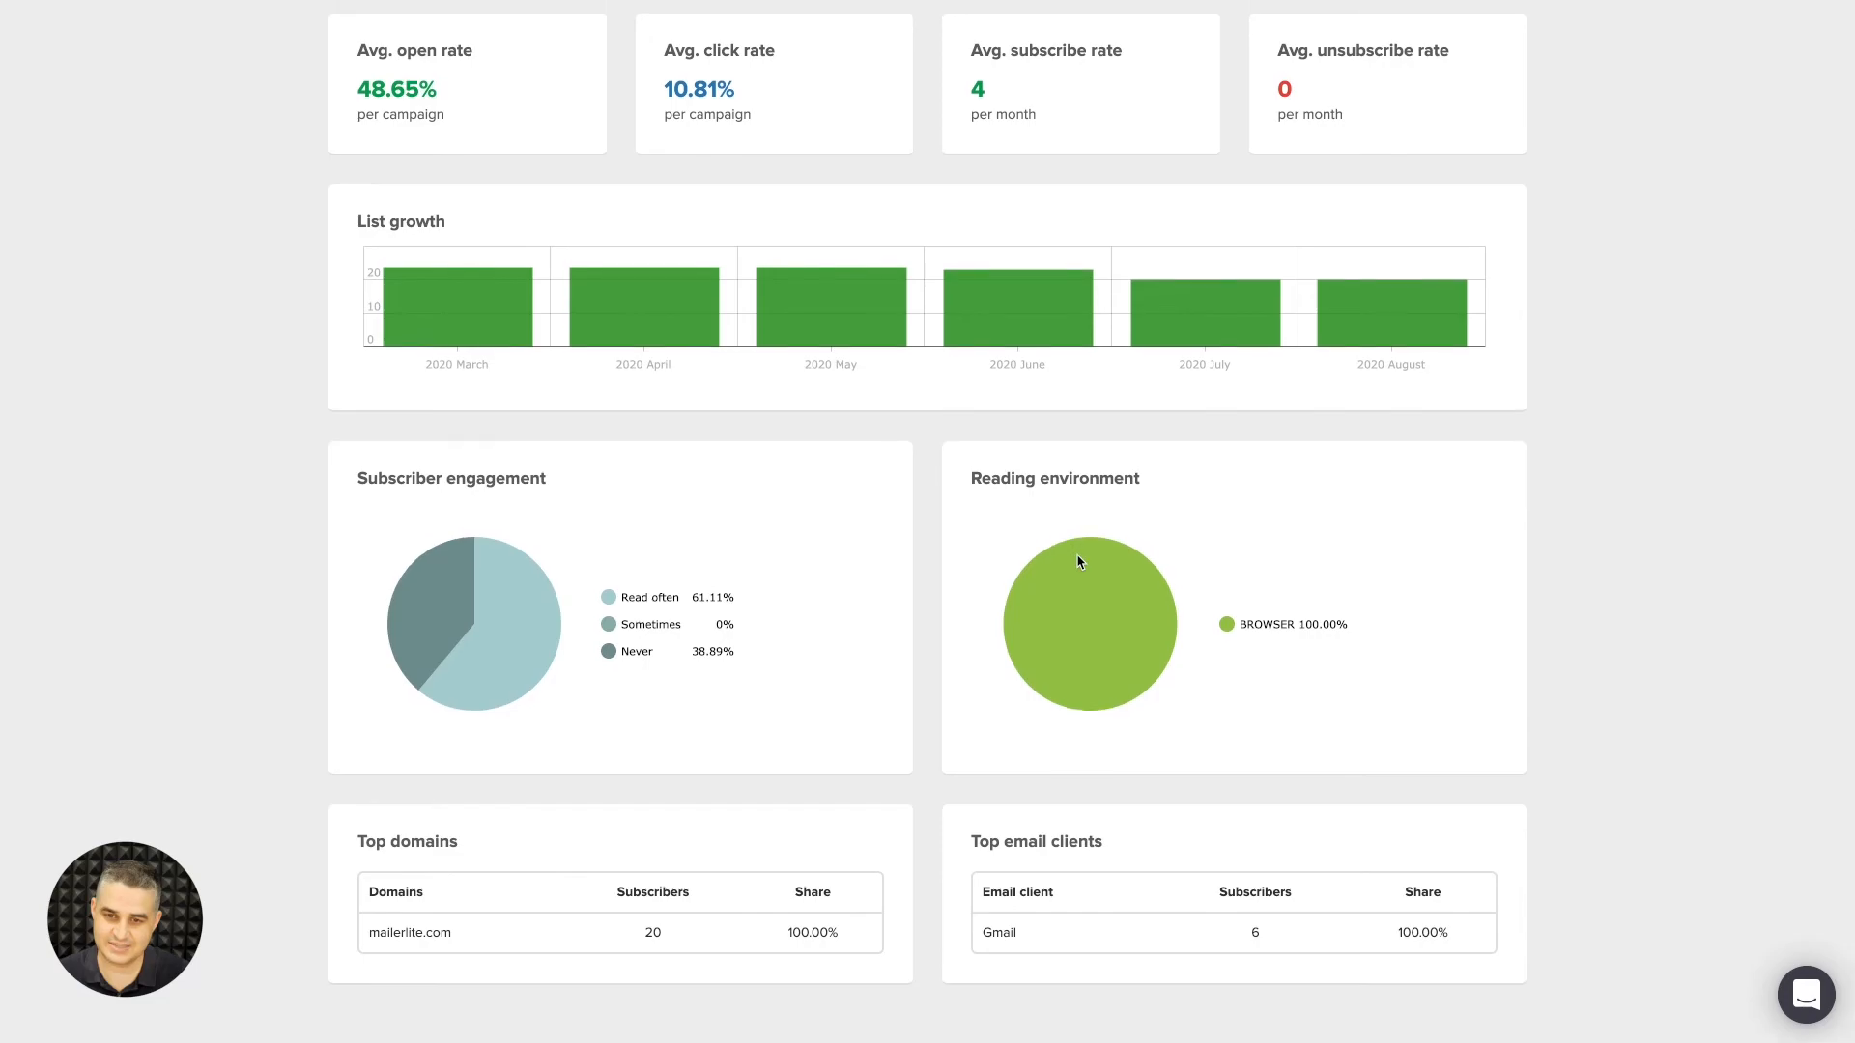
scroll(1079, 562, up, 3)
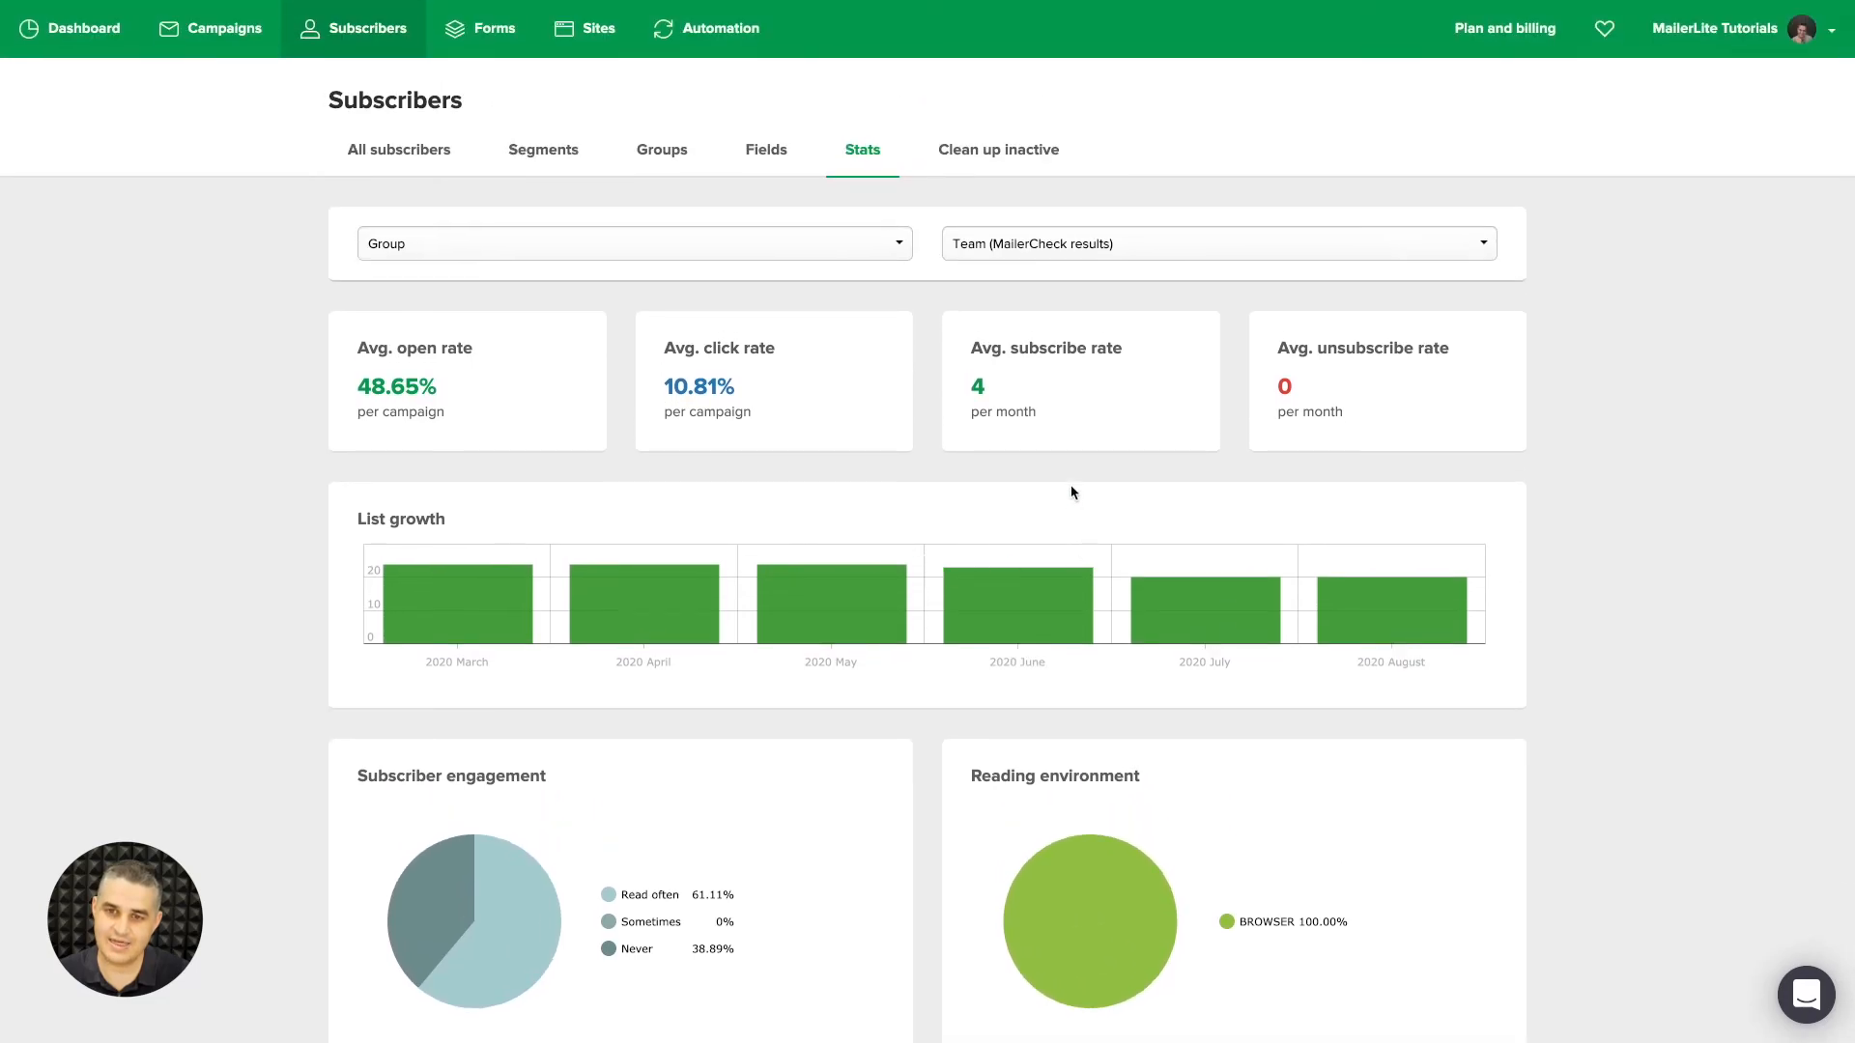
View the inactive subscribers that can be cleaned up, and return to the full subscriber list.
click(999, 157)
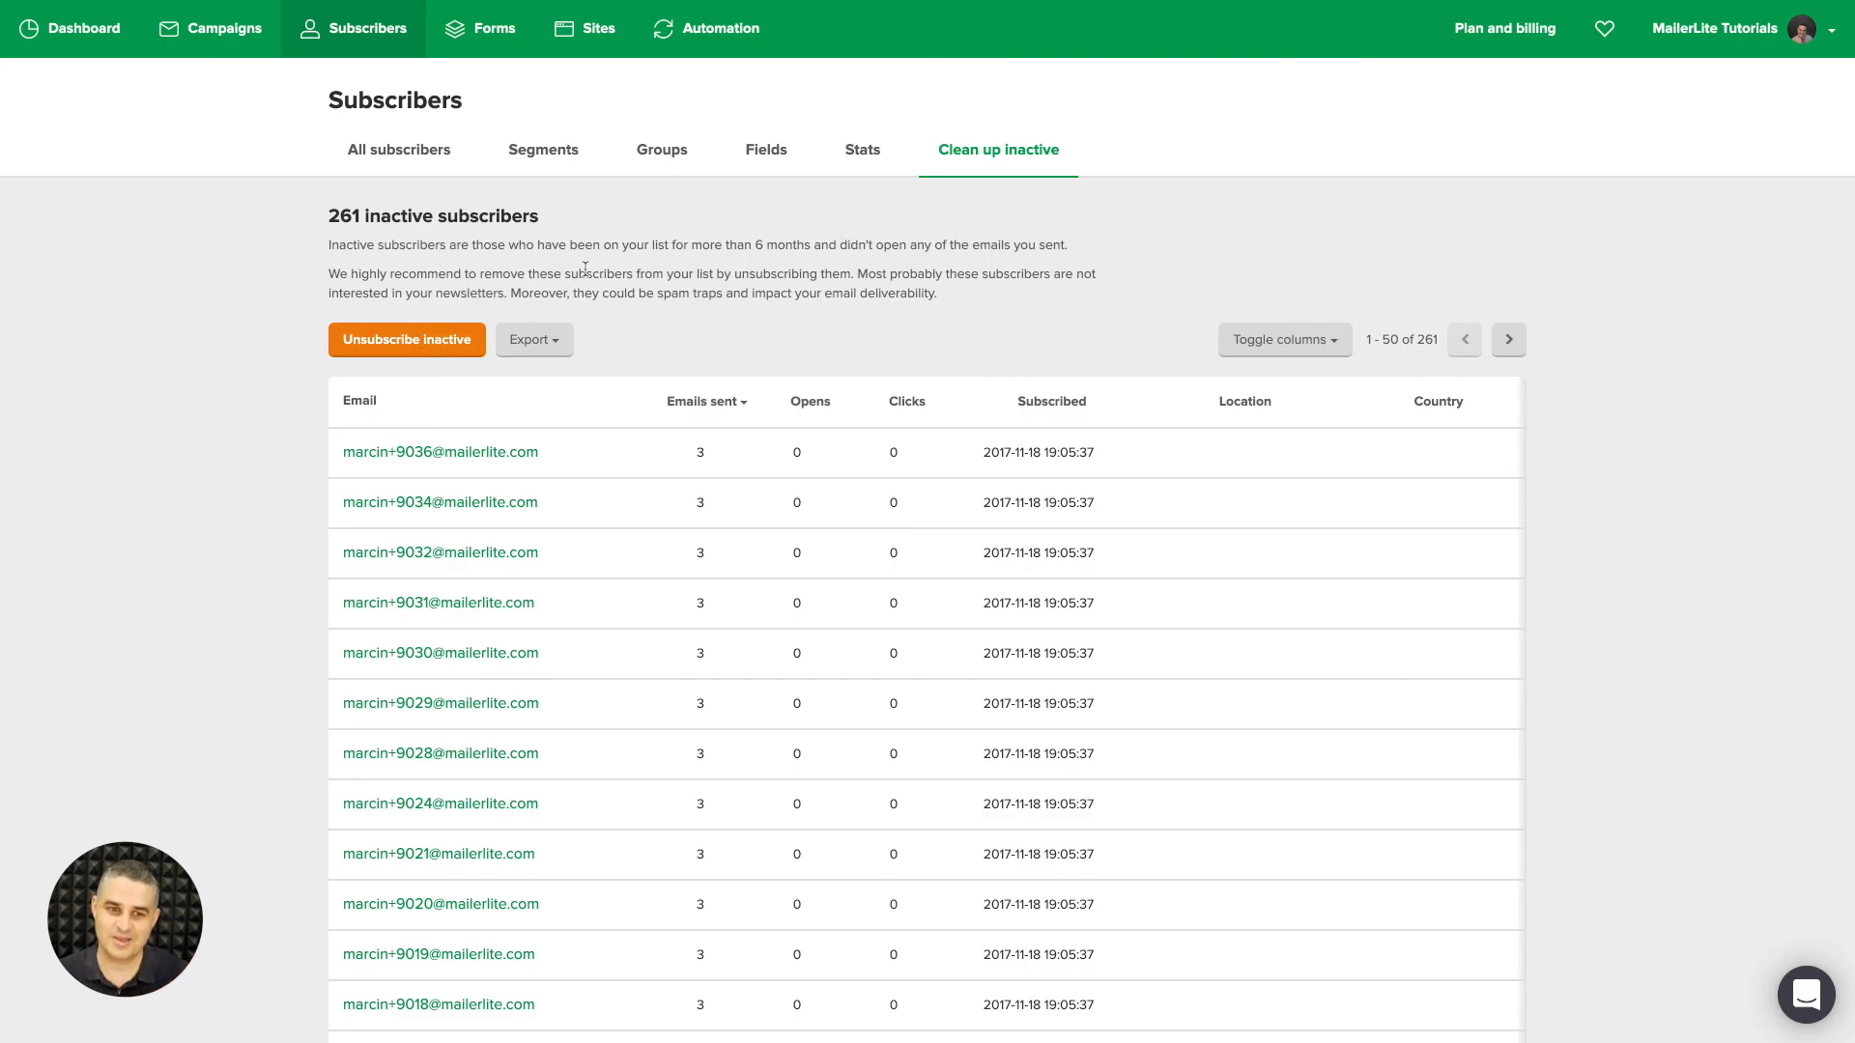
click(426, 158)
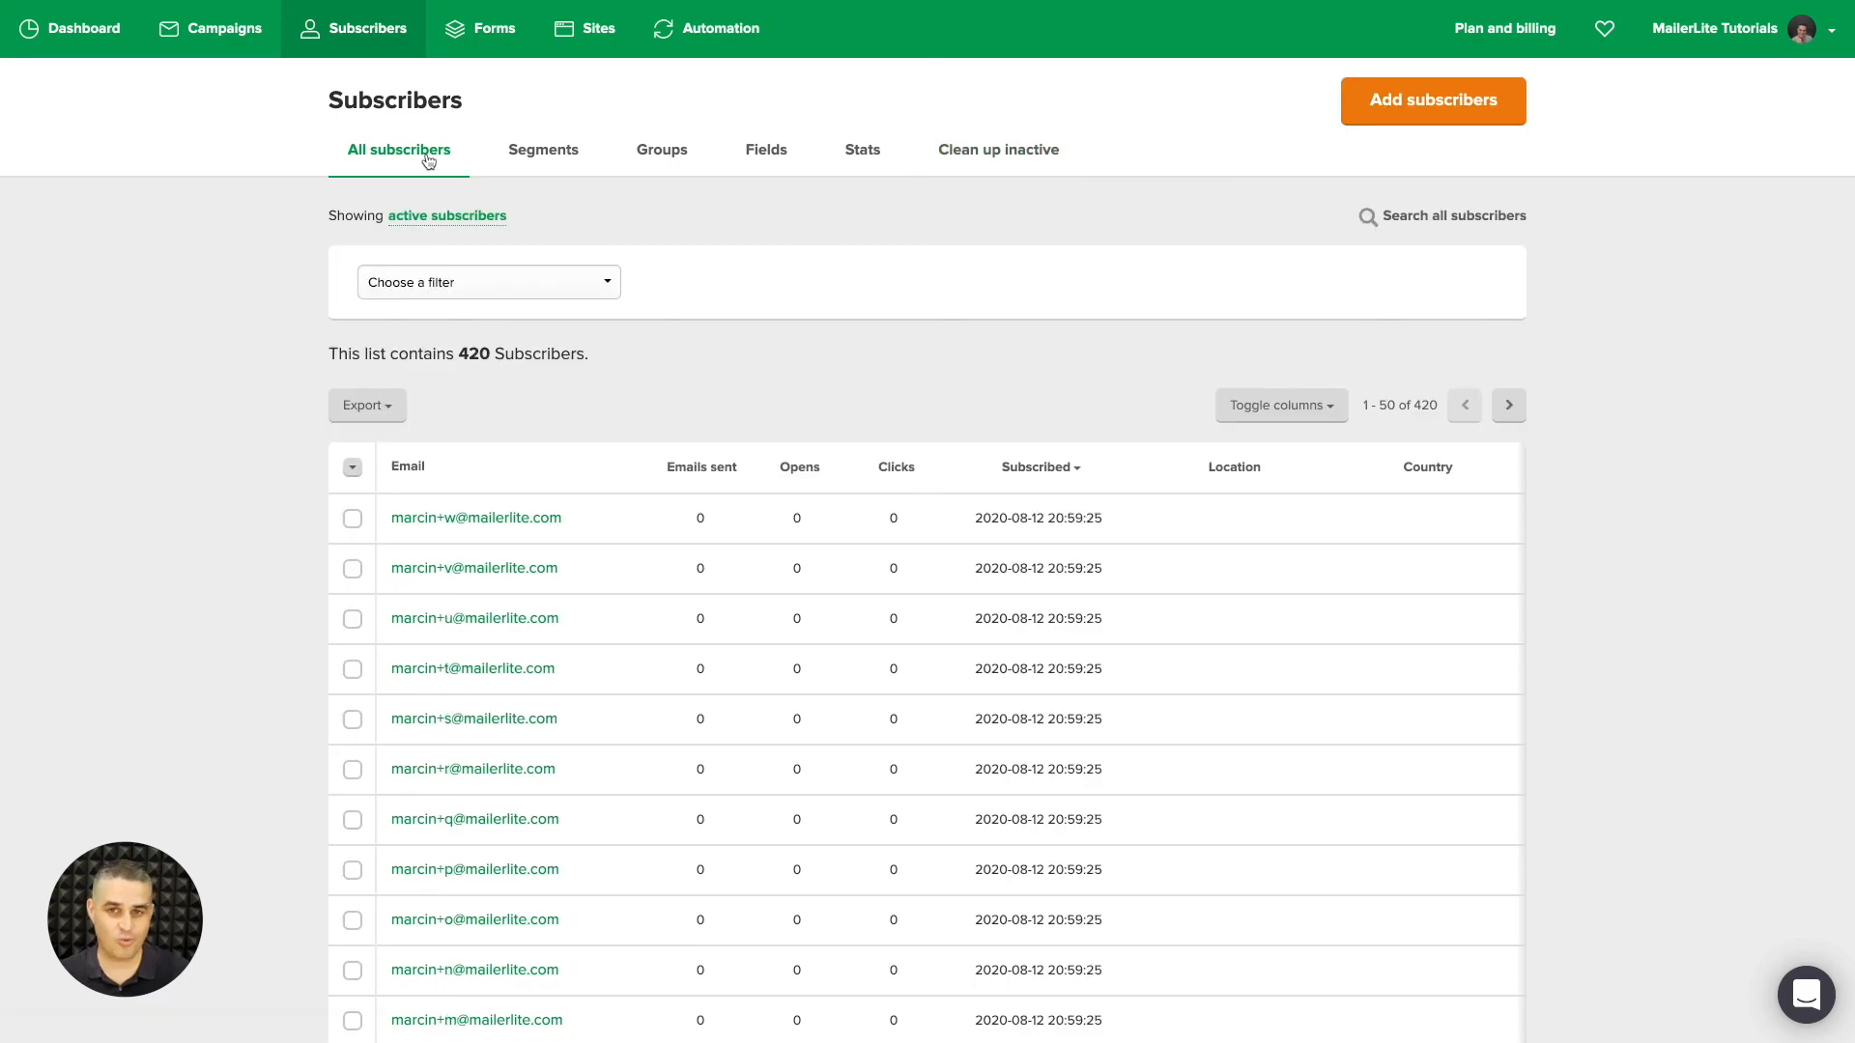